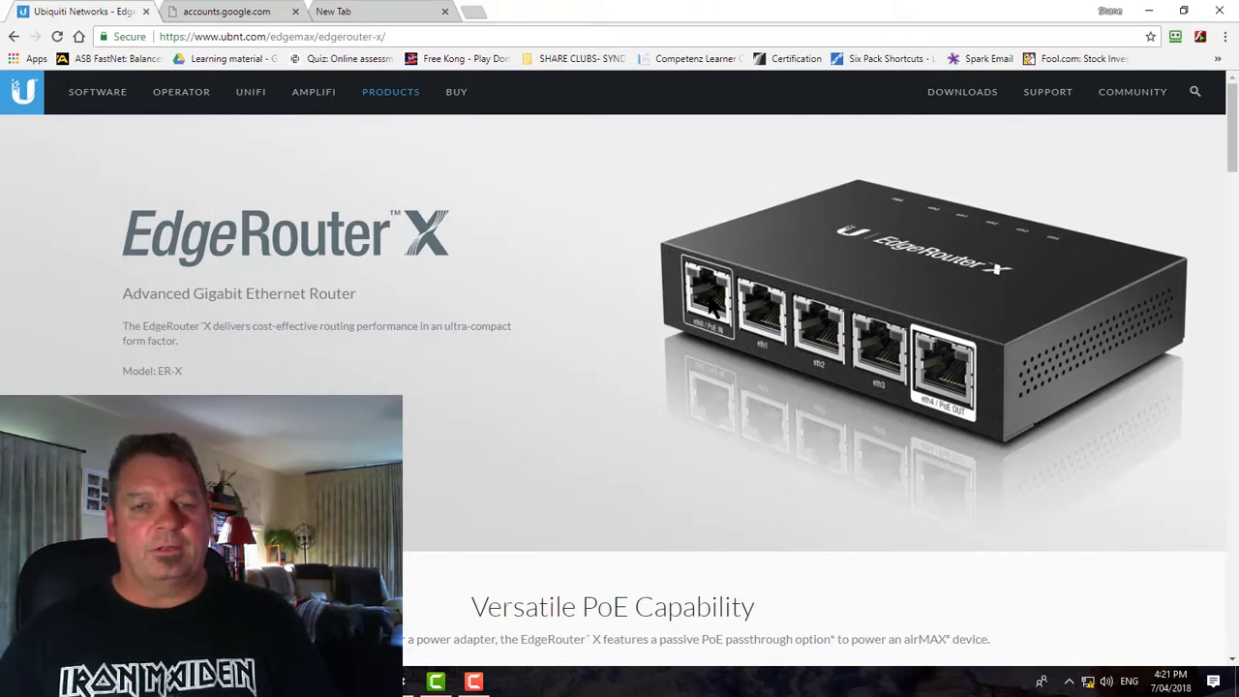
Check the network status flyout, which shows an unidentified network with no Internet
{"action": "mouse_move", "coordinate": [1088, 681]}
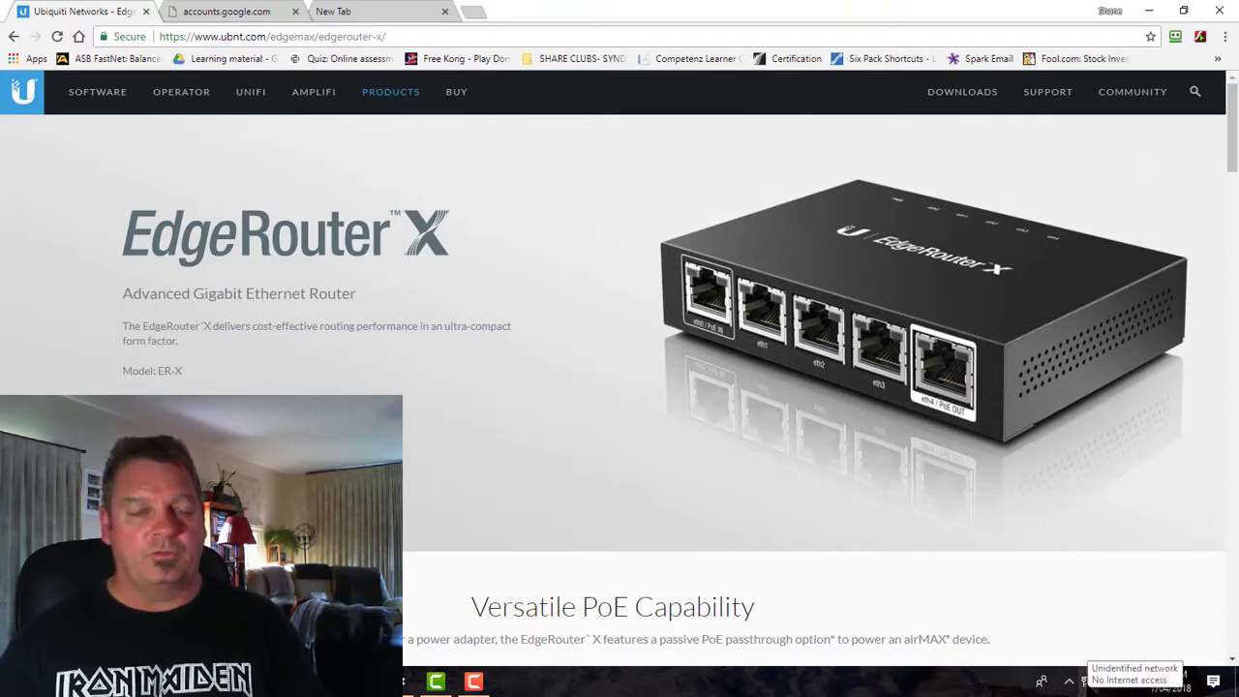
{"action": "left_click", "coordinate": [1086, 681]}
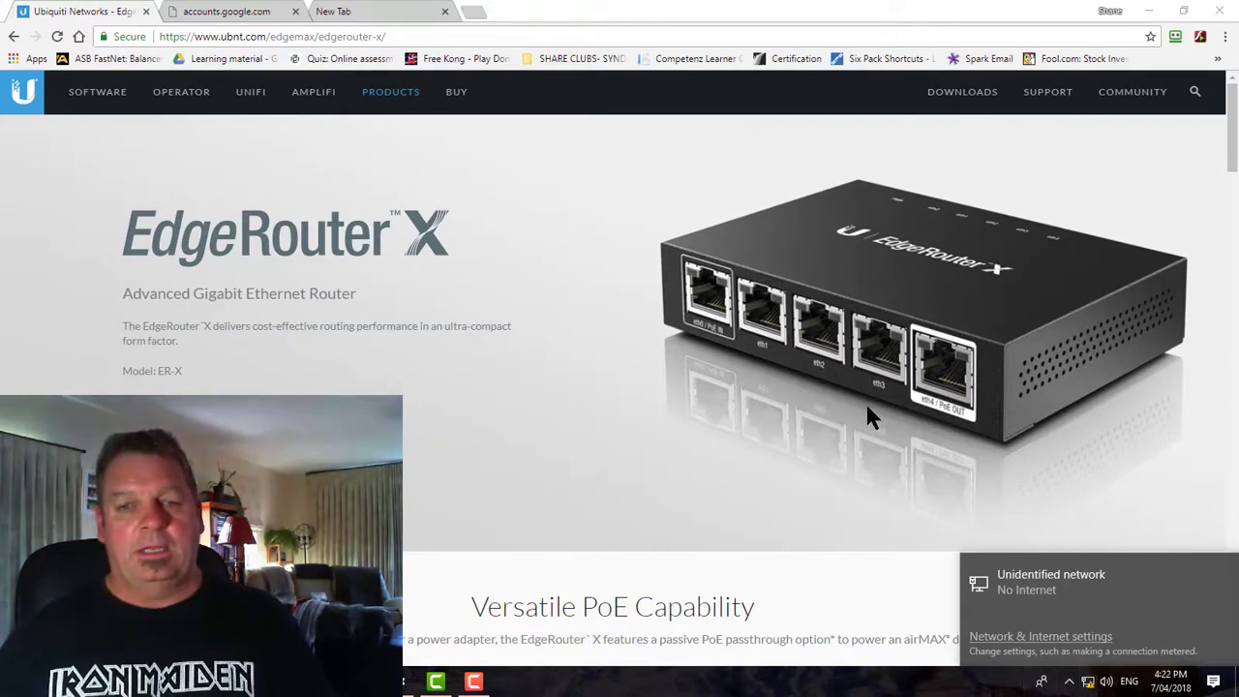
Open the Ethernet adapter's Internet Protocol Version 4 (TCP/IPv4) properties from the adapter options
{"action": "left_click", "coordinate": [1022, 639]}
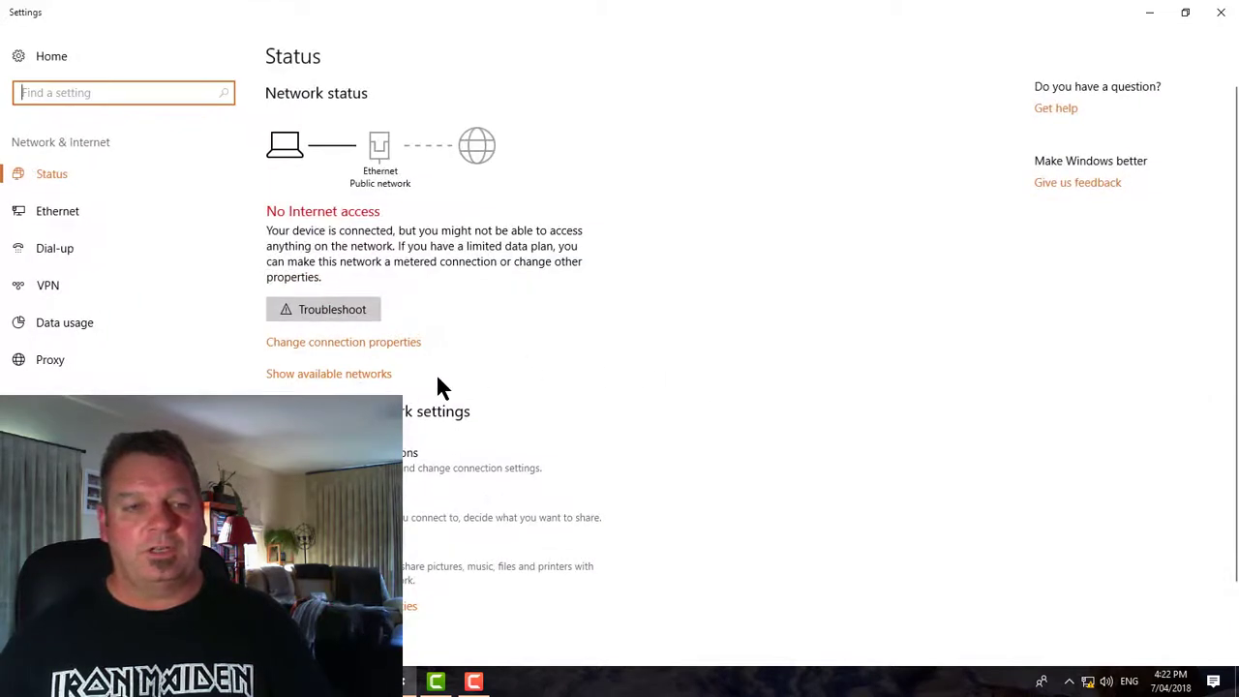
{"action": "left_click", "coordinate": [358, 459]}
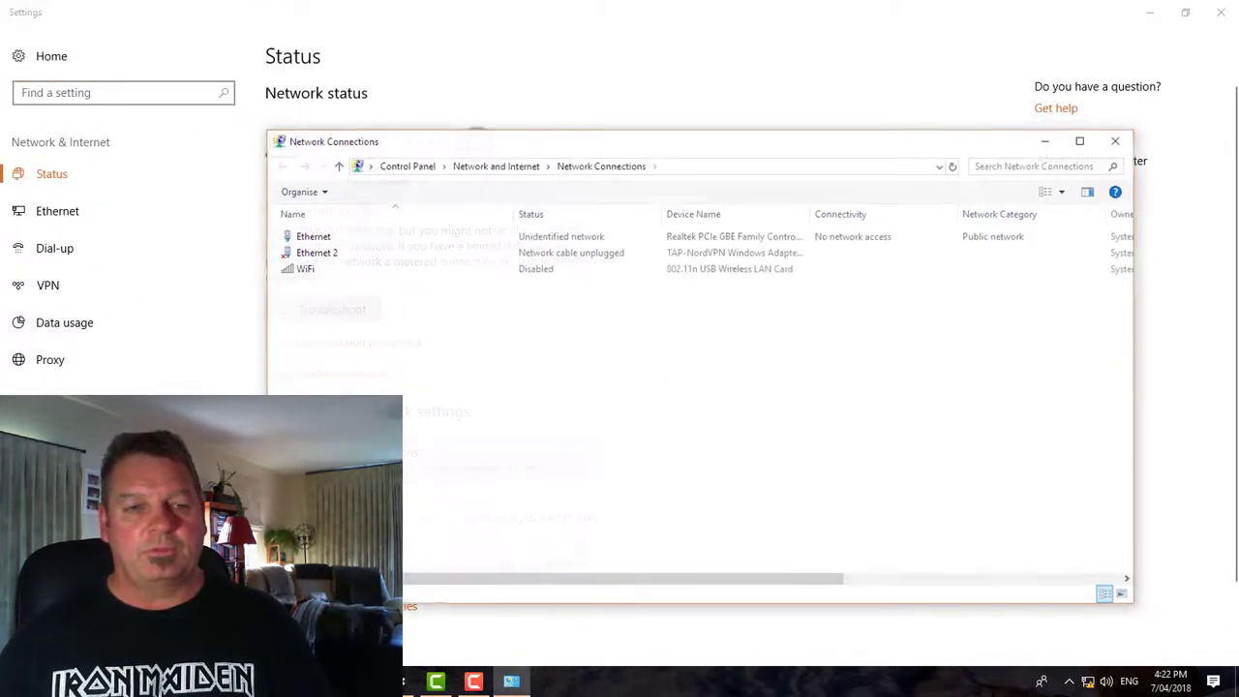
{"action": "left_click", "coordinate": [346, 233]}
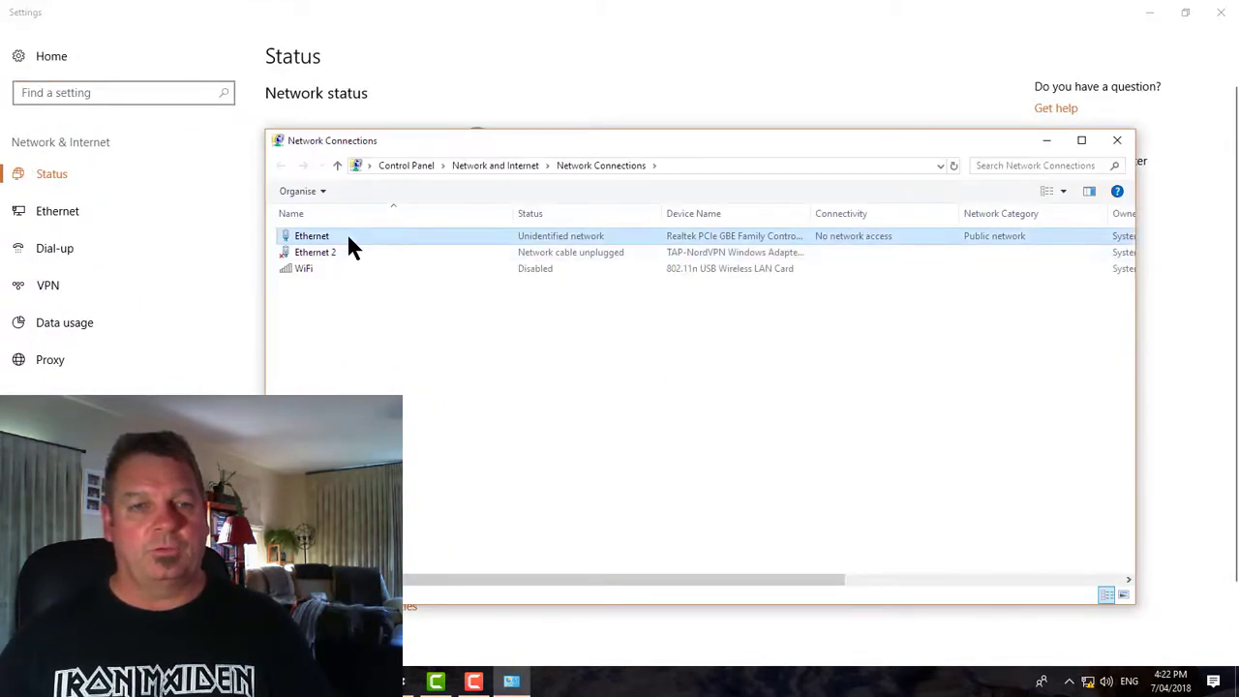
{"action": "right_click", "coordinate": [536, 238]}
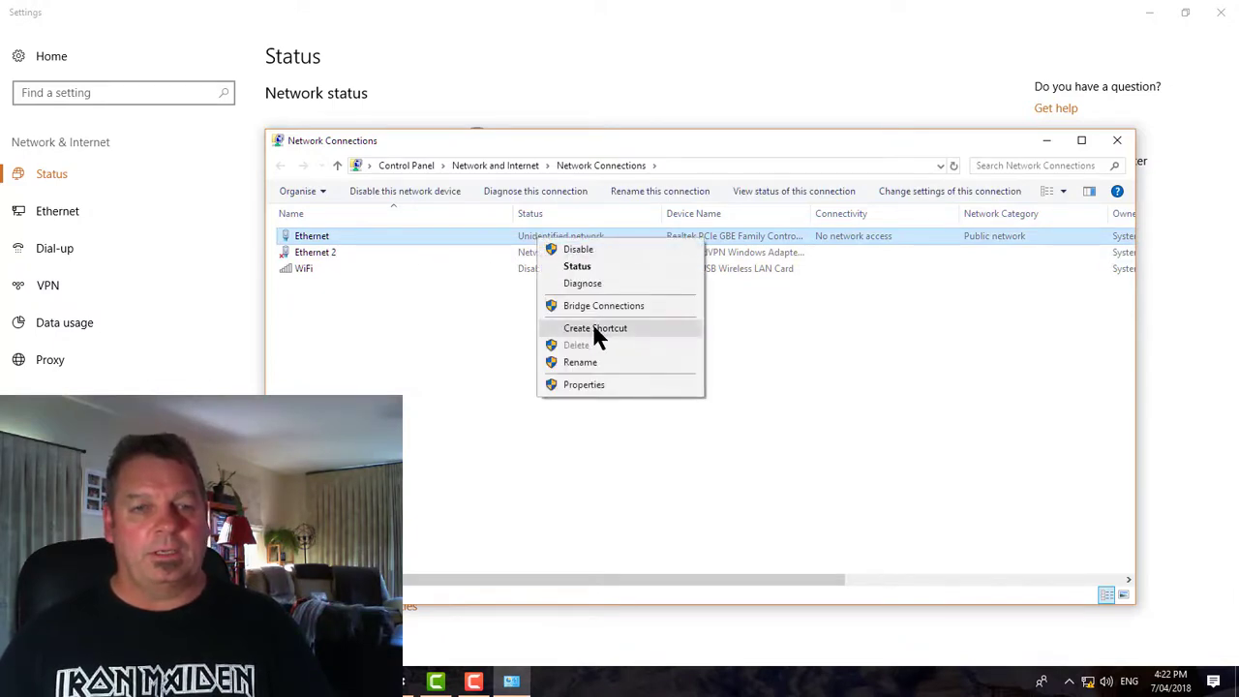
{"action": "left_click", "coordinate": [573, 385]}
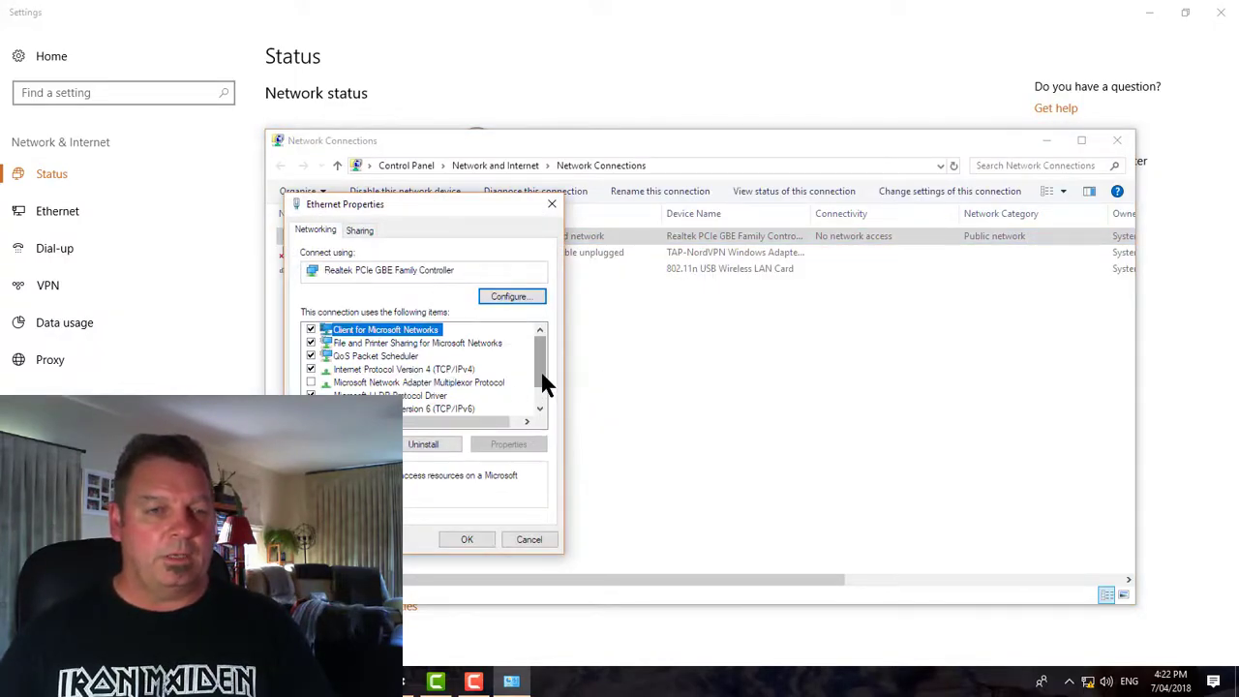
{"action": "left_click_drag", "start_coordinate": [539, 369], "coordinate": [537, 395]}
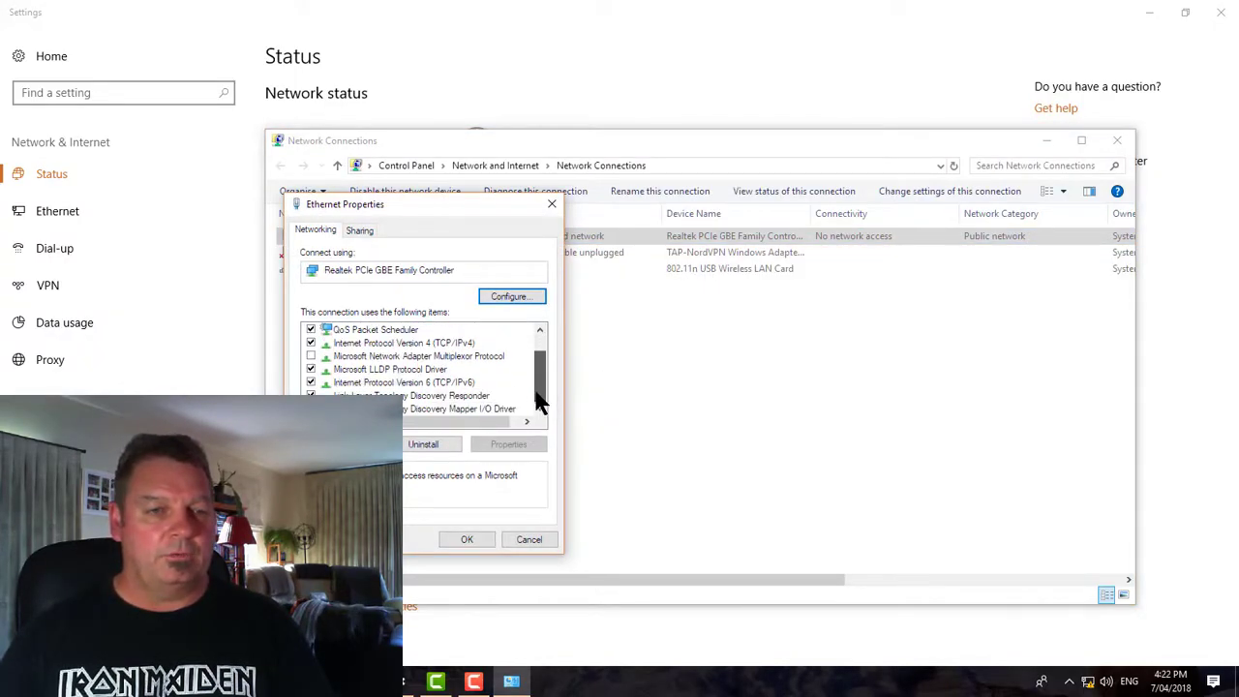
{"action": "left_click", "coordinate": [418, 345]}
{"action": "left_click", "coordinate": [513, 444]}
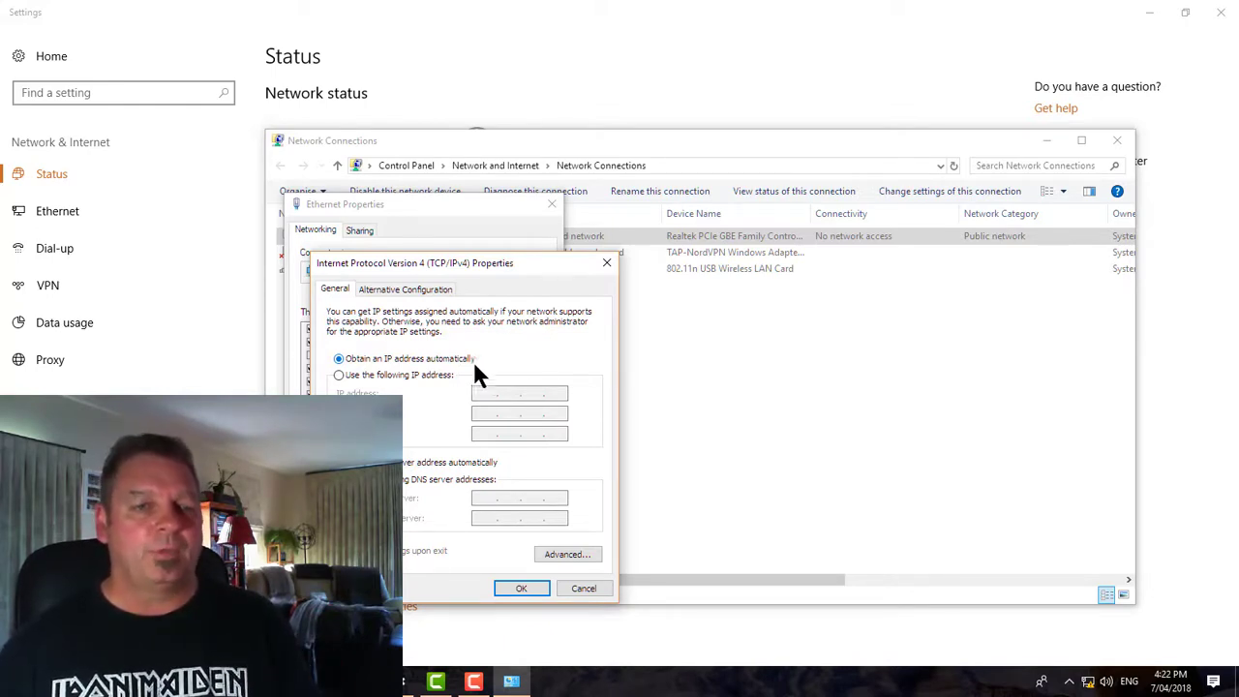
Assign Ethernet static IP 192.168.1.4, mask 255.255.255.0, gateway 192.168.1.1, and save
{"action": "left_click", "coordinate": [338, 376]}
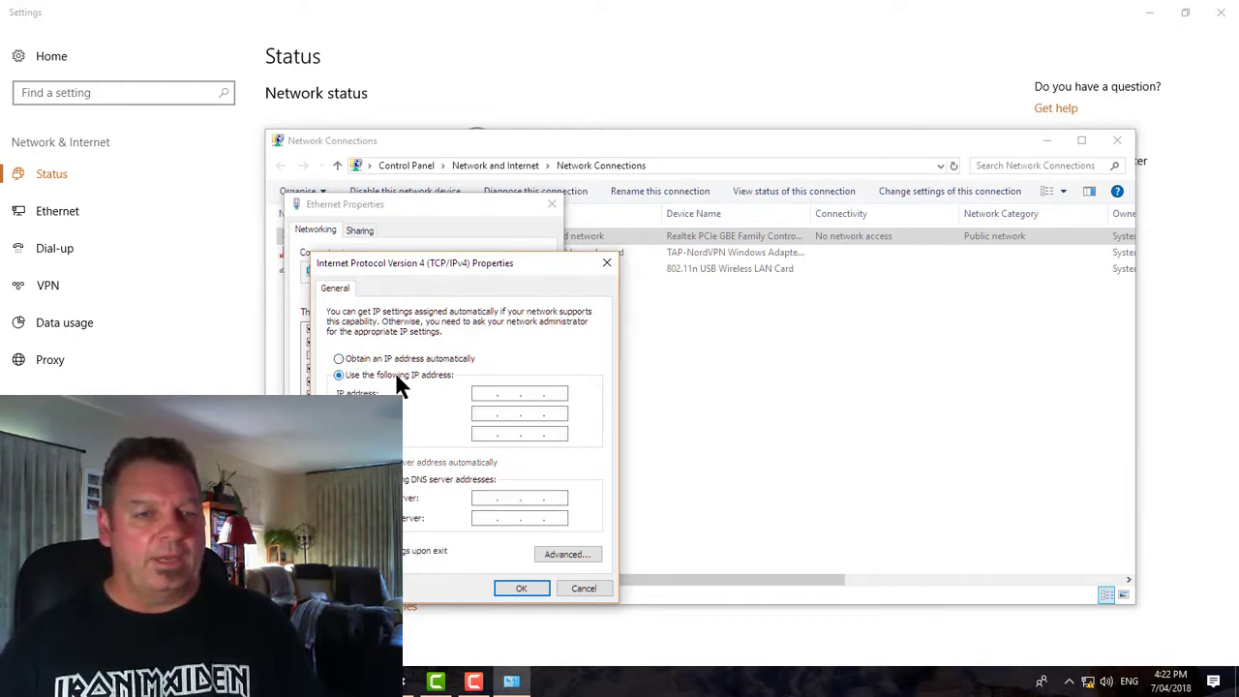
{"action": "left_click", "coordinate": [494, 390]}
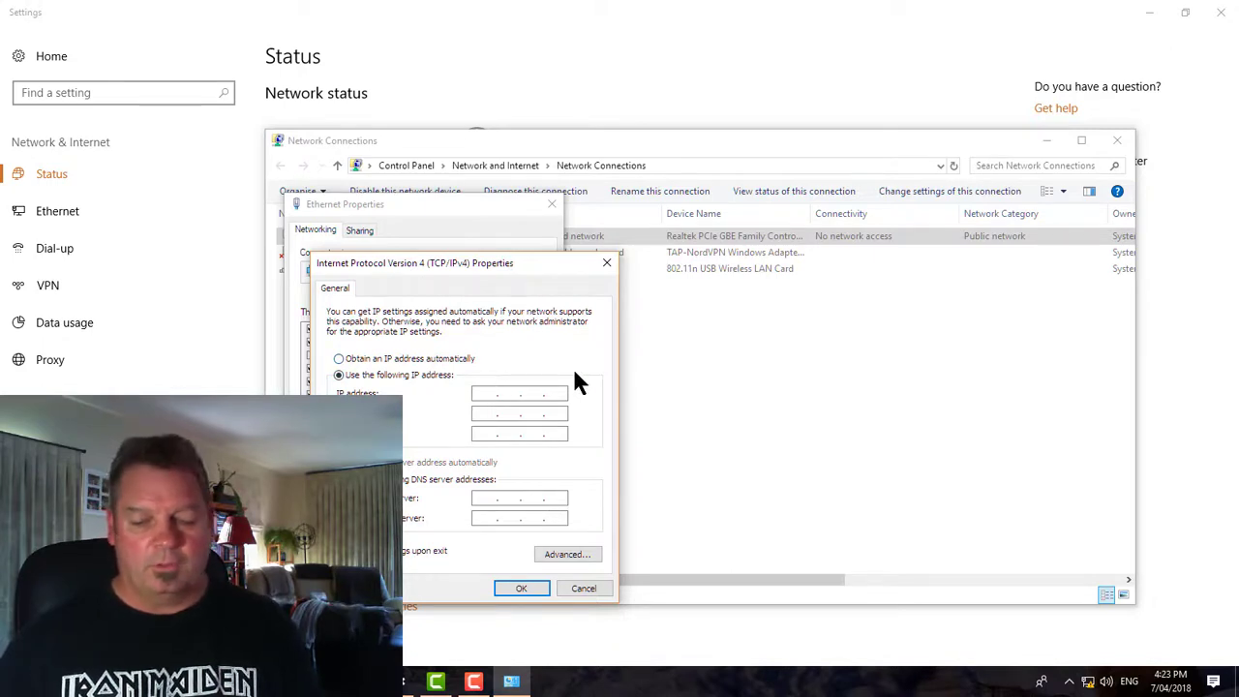
{"action": "type", "text": "192 . 168 . 1 . 4"}
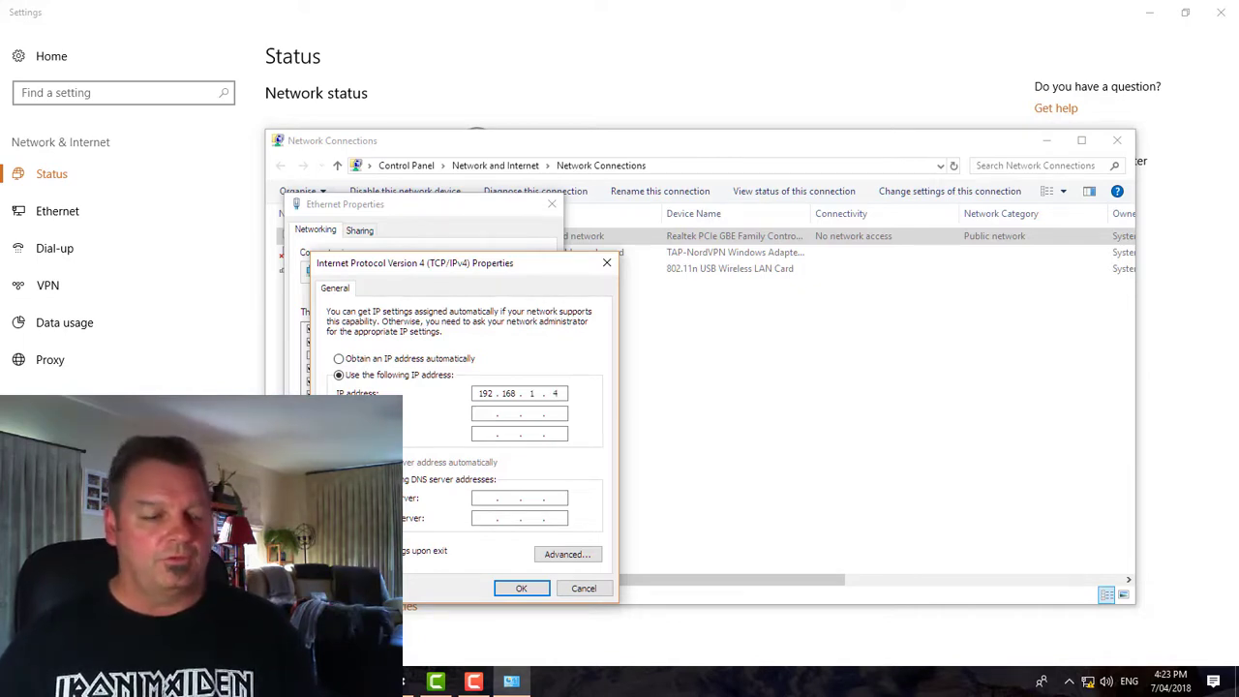
{"action": "key", "text": "Tab"}
{"action": "key", "text": "Tab"}
{"action": "type", "text": "1"}
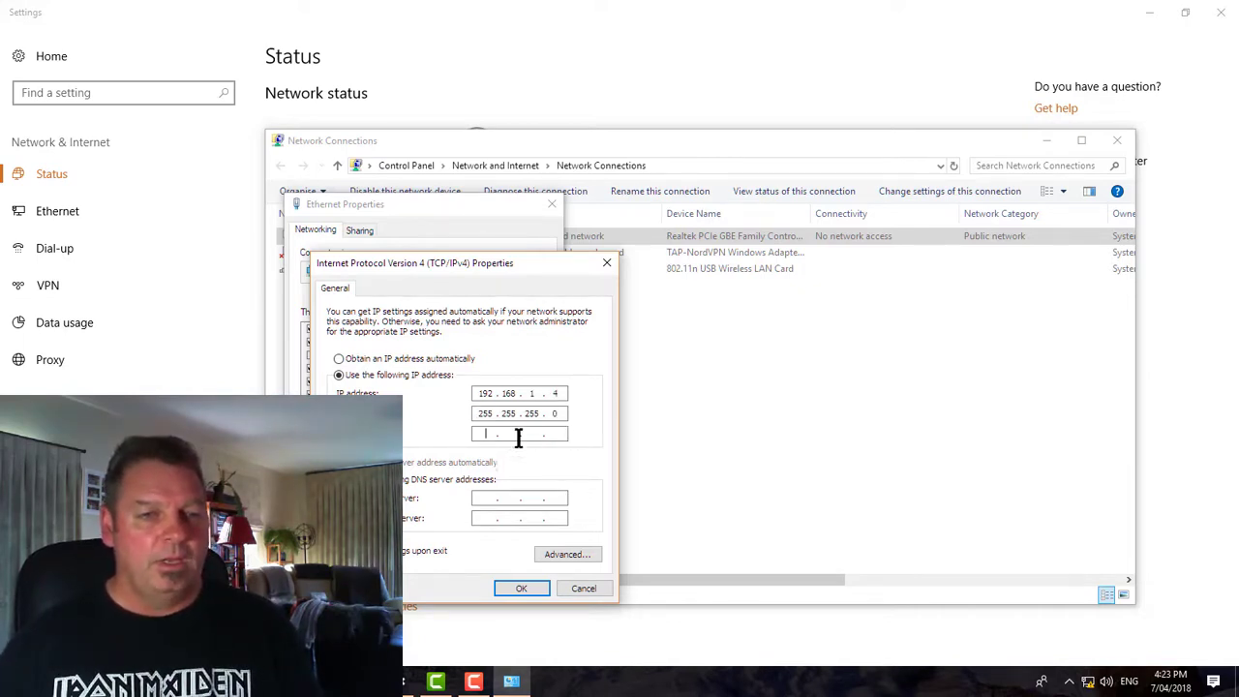
{"action": "type", "text": "92"}
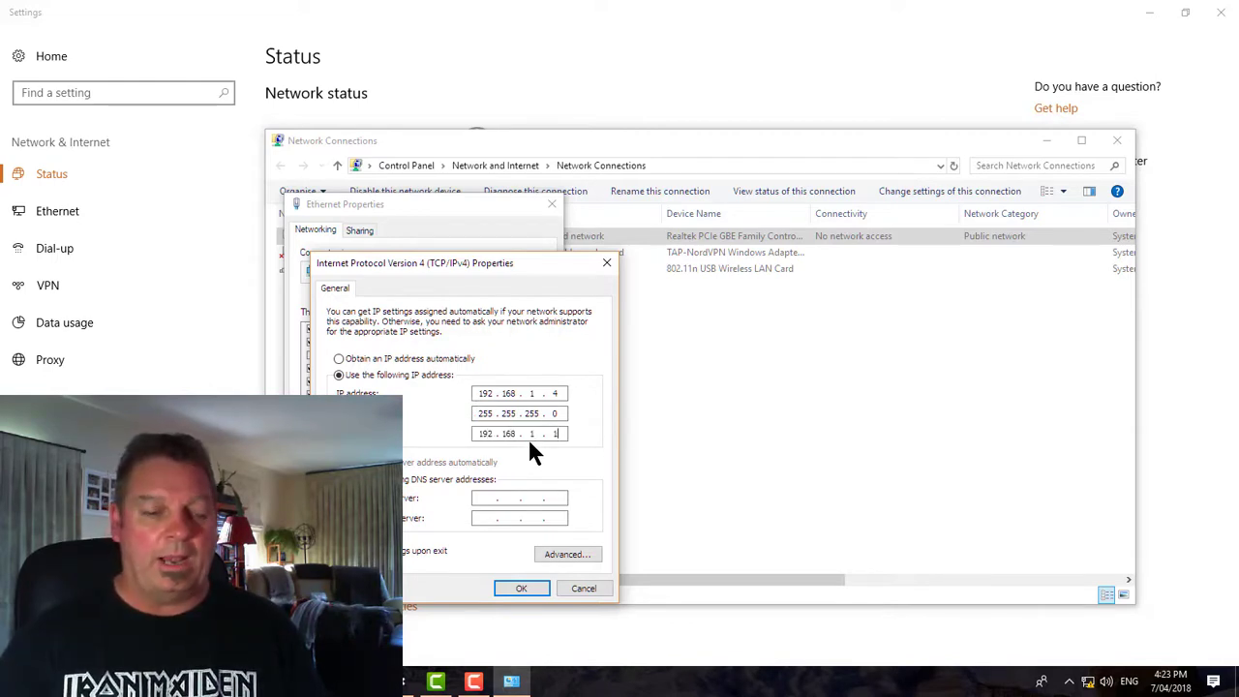
{"action": "key", "text": "Tab"}
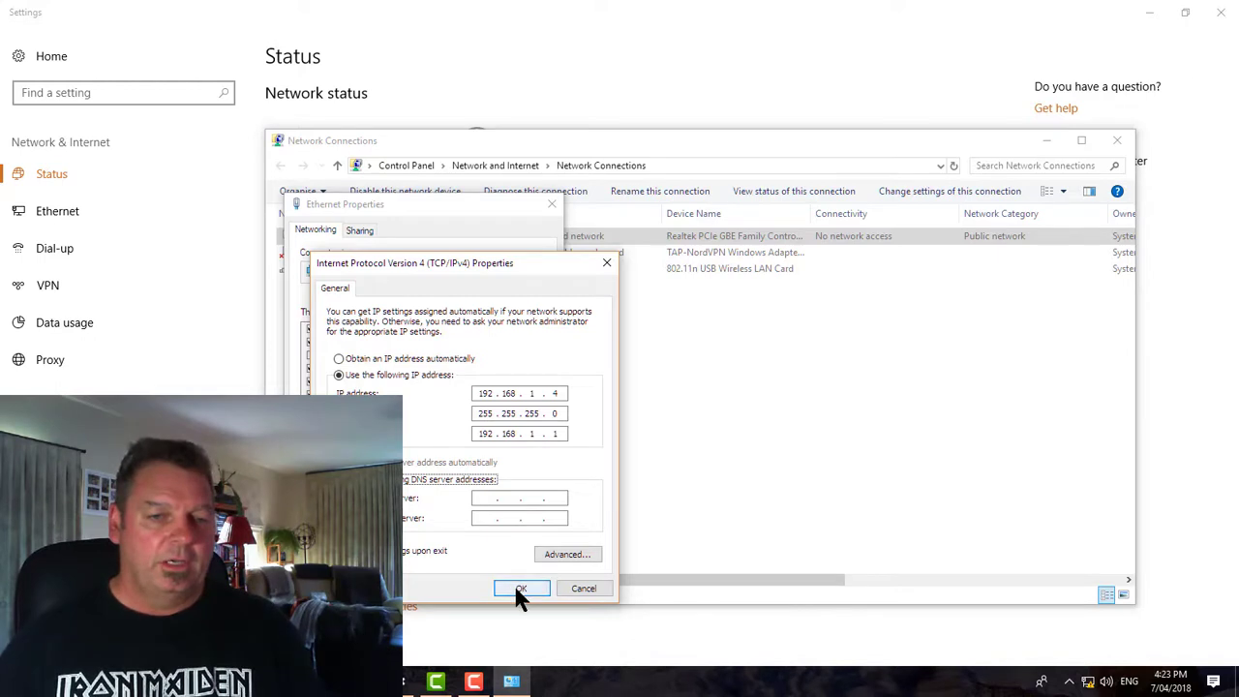
{"action": "left_click", "coordinate": [520, 589]}
{"action": "left_click", "coordinate": [466, 539]}
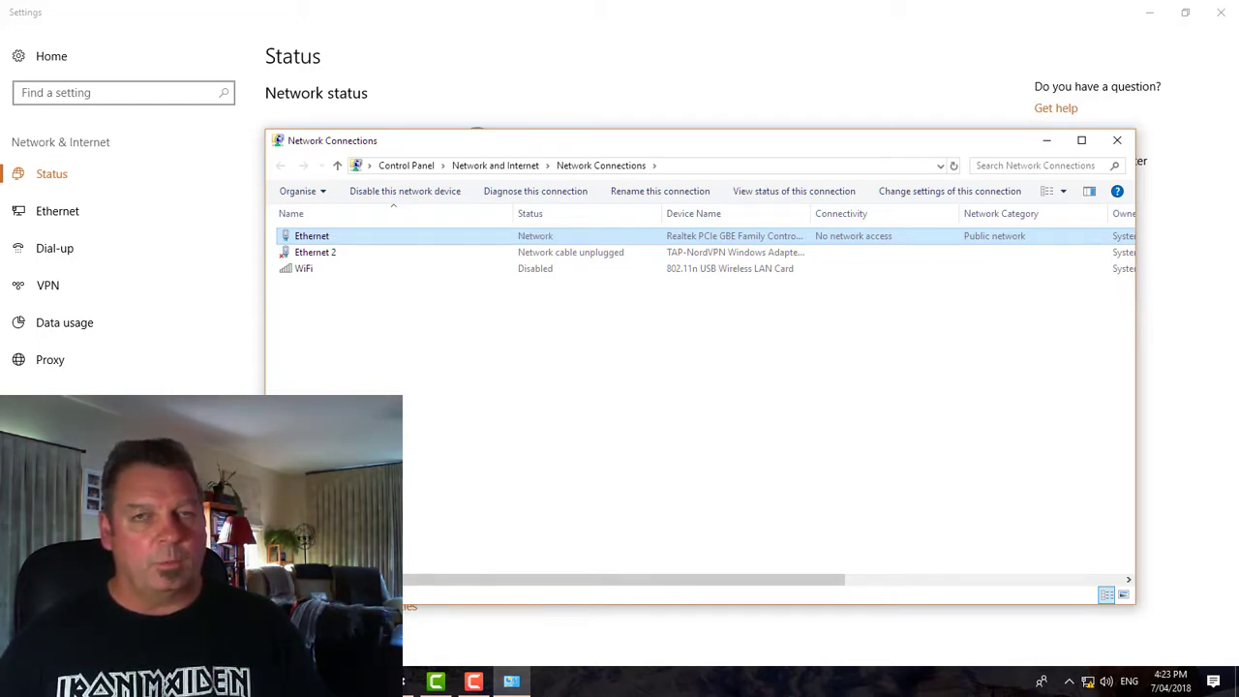
Launch Command Prompt and ping 4.2.2.2 to test Internet connectivity
{"action": "left_click", "coordinate": [397, 627]}
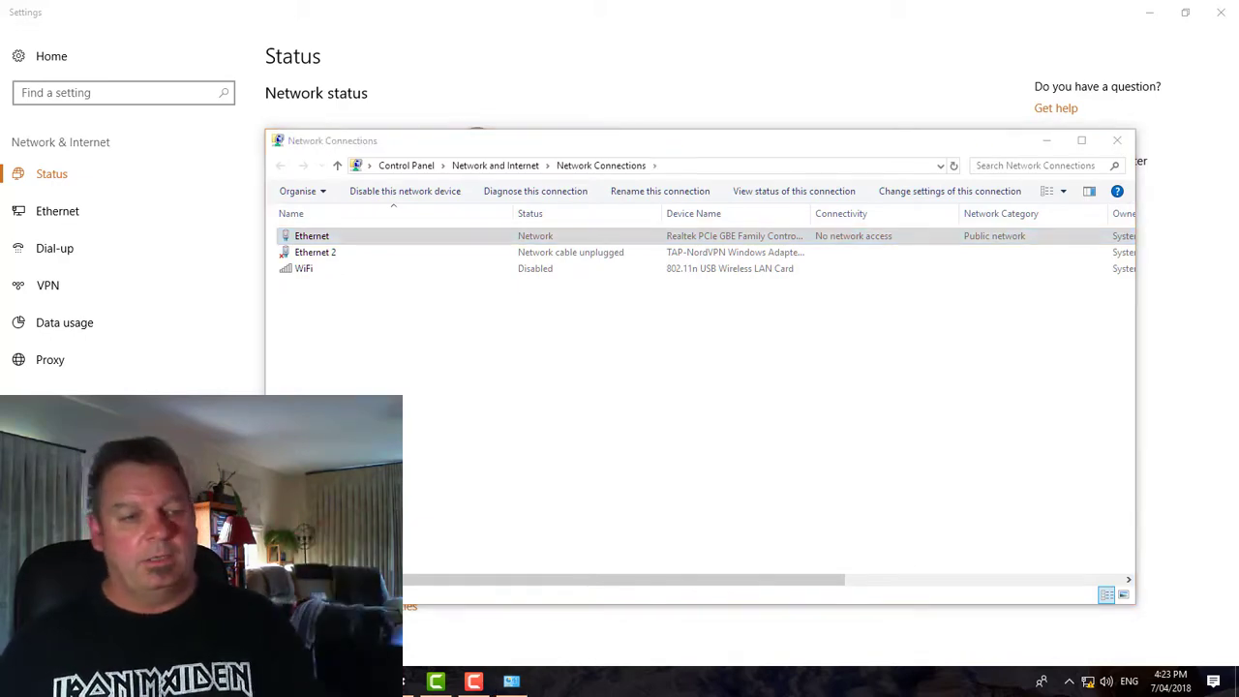
{"action": "key", "text": "super"}
{"action": "type", "text": "cmd"}
{"action": "key", "text": "Return"}
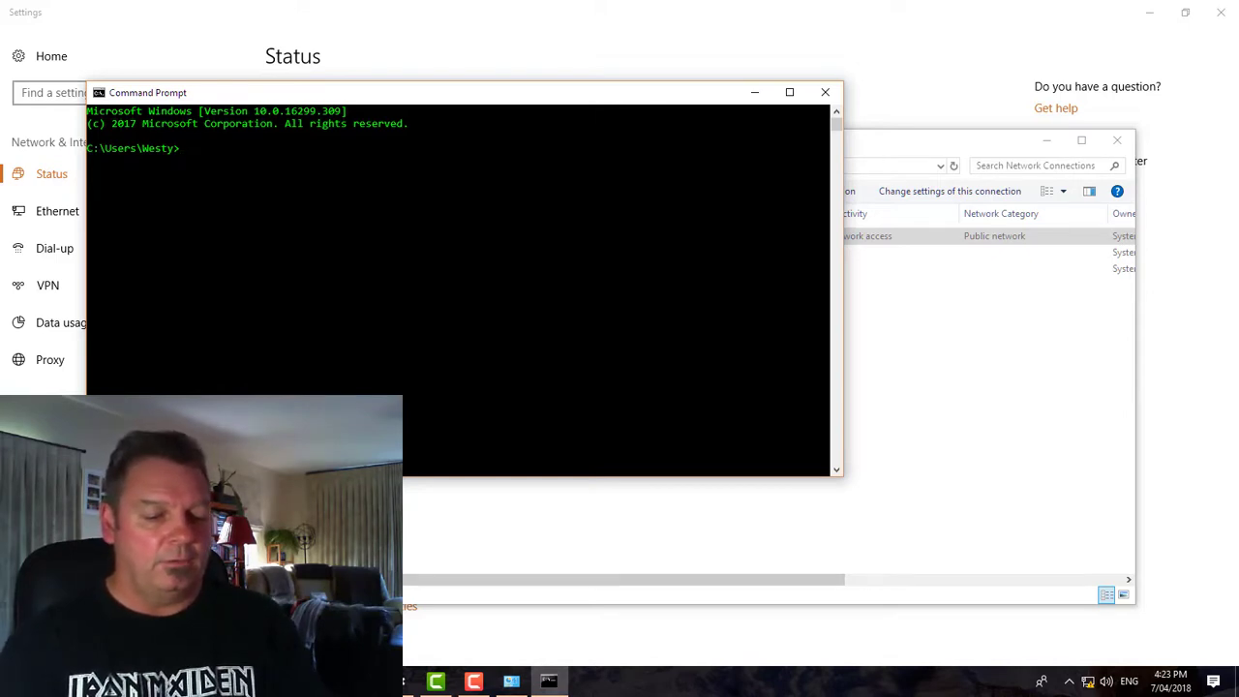
{"action": "type", "text": "ping "}
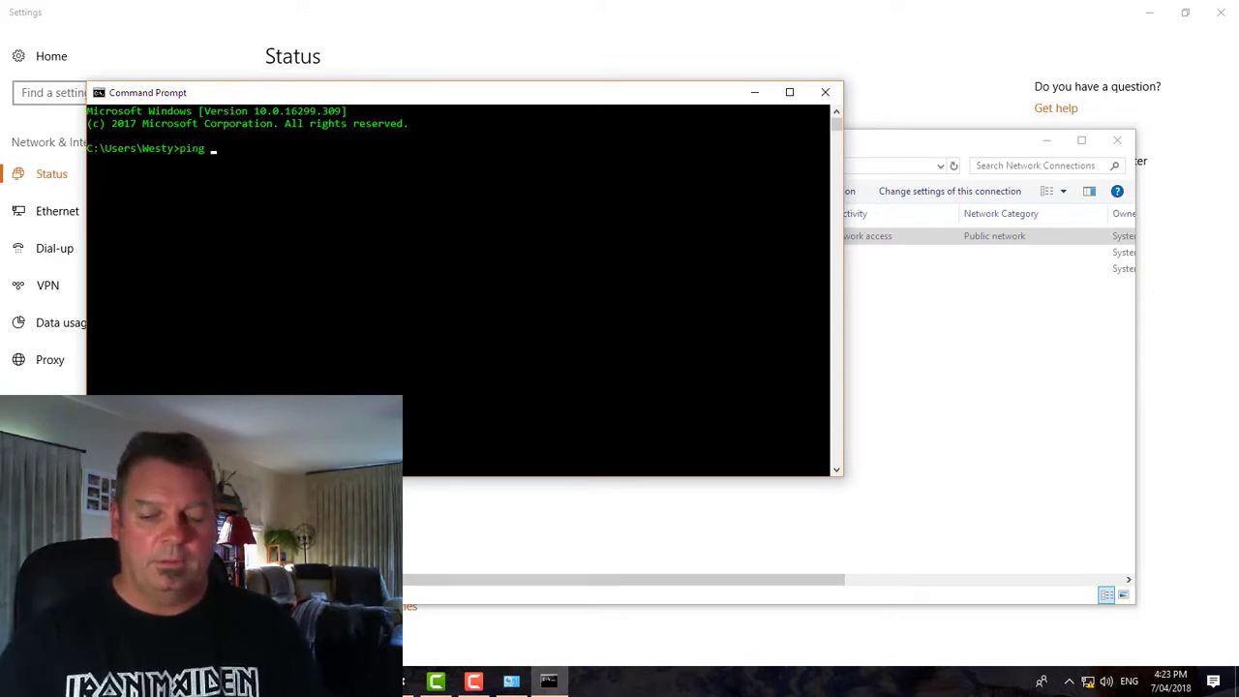
{"action": "type", "text": "4.2.2.2"}
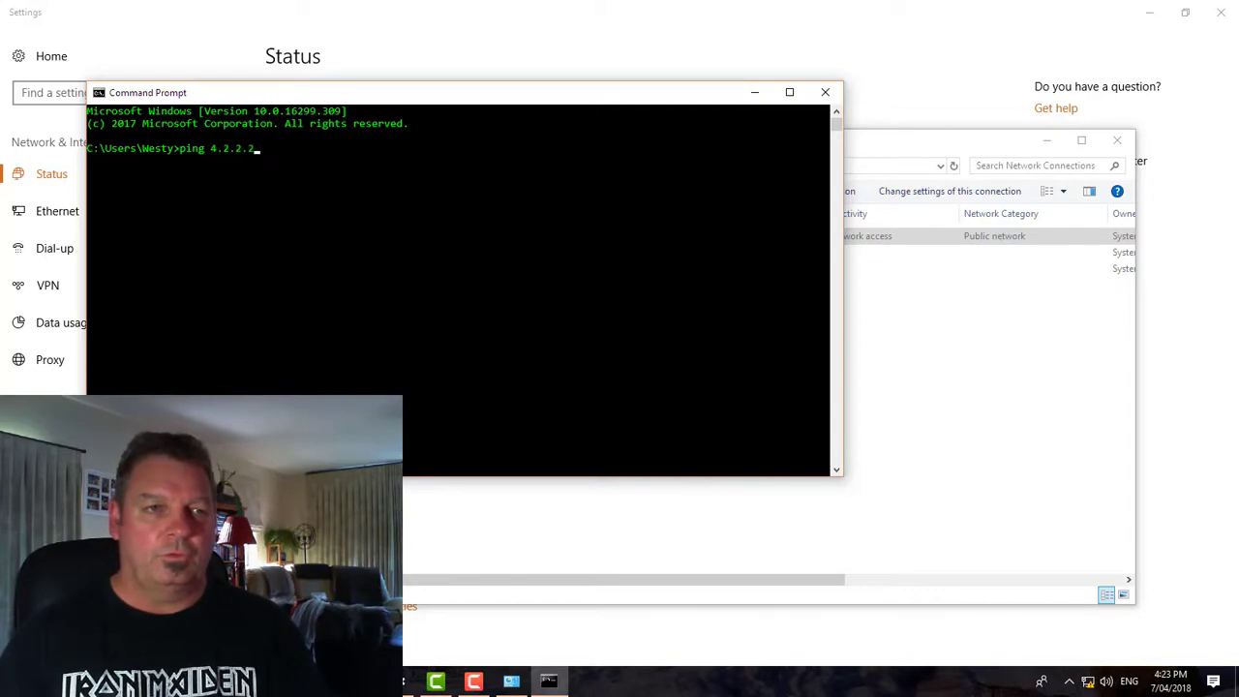
{"action": "key", "text": "Return"}
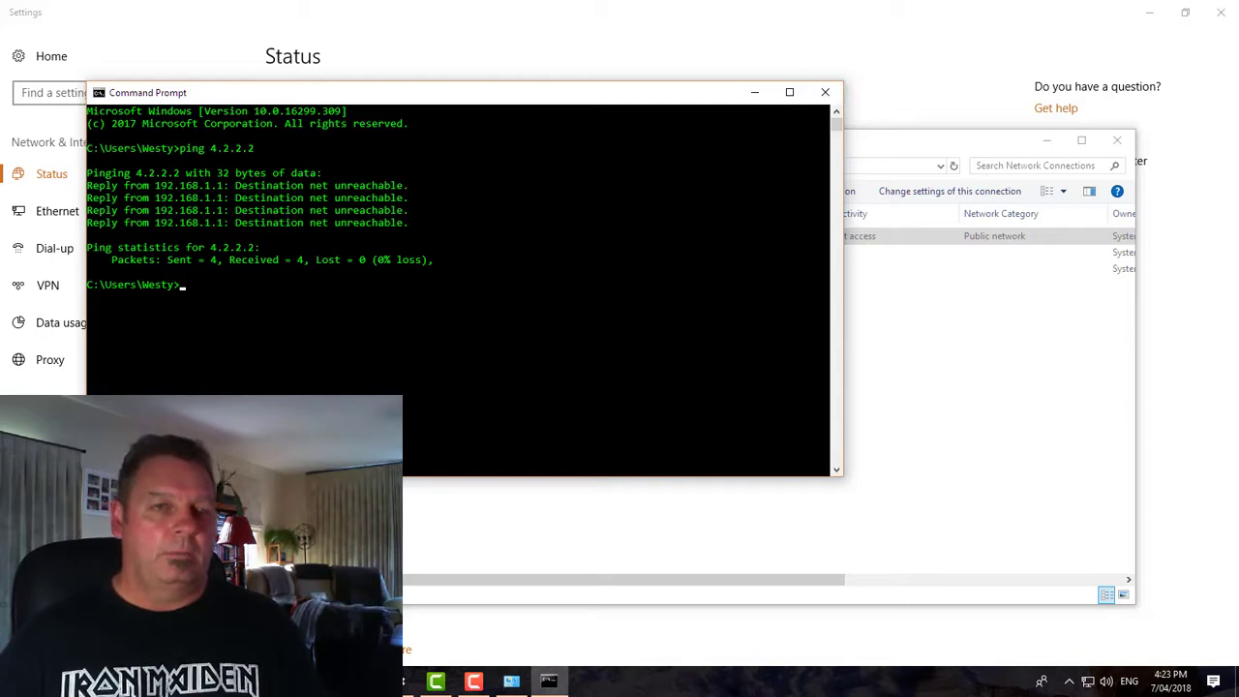
Run ipconfig /all and confirm Ethernet at 192.168.1.4 with gateway 192.168.1.1
{"action": "type", "text": "i[pconfig"}
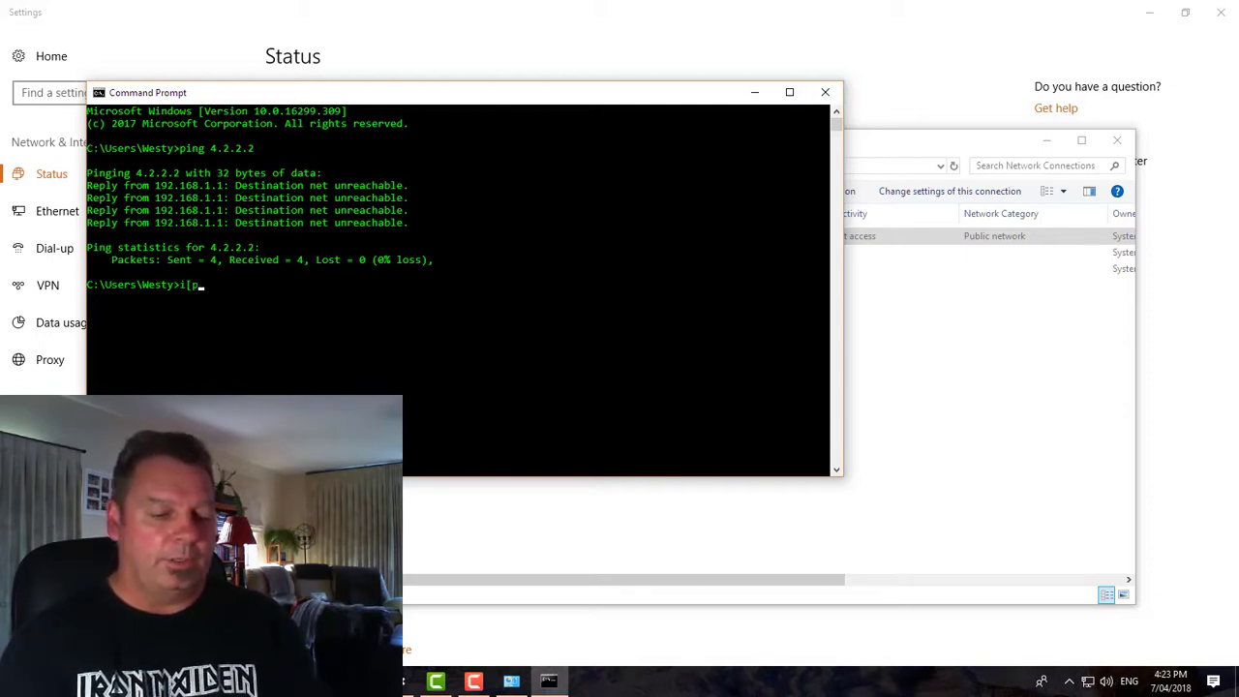
{"action": "key", "text": "BackSpace"}
{"action": "key", "text": "BackSpace"}
{"action": "key", "text": "BackSpace"}
{"action": "key", "text": "BackSpace"}
{"action": "key", "text": "BackSpace"}
{"action": "key", "text": "BackSpace"}
{"action": "key", "text": "BackSpace"}
{"action": "key", "text": "BackSpace"}
{"action": "key", "text": "BackSpace"}
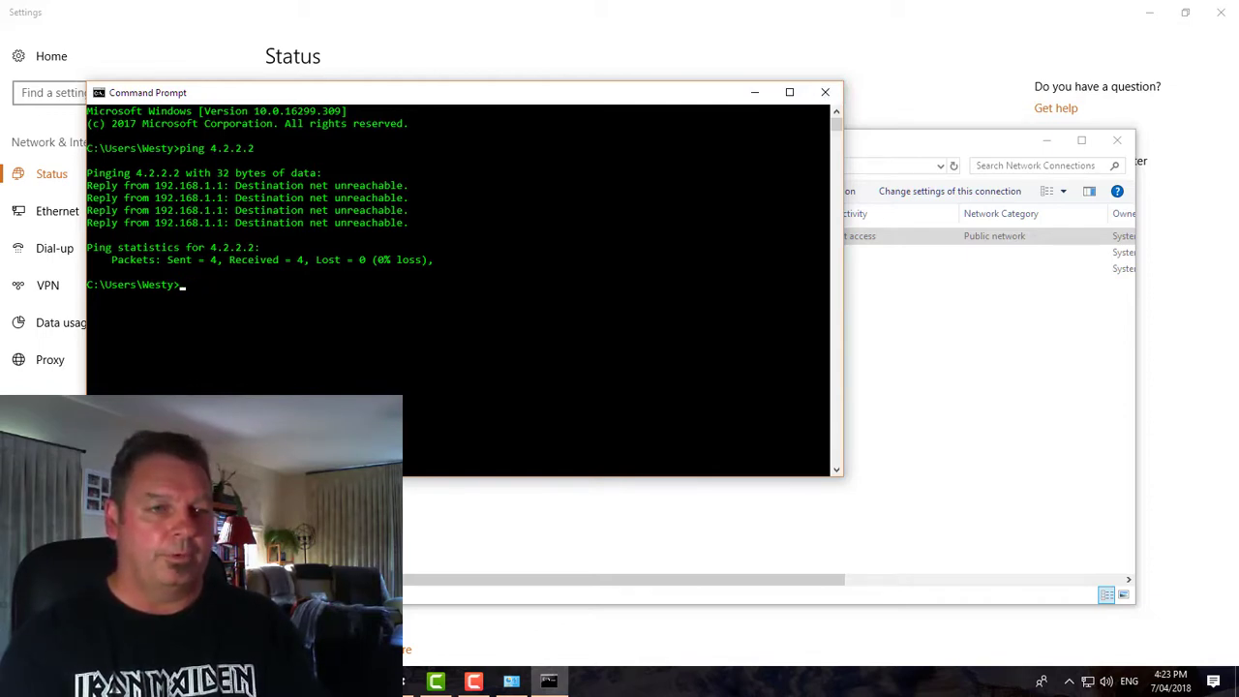
{"action": "type", "text": "ipcongi"}
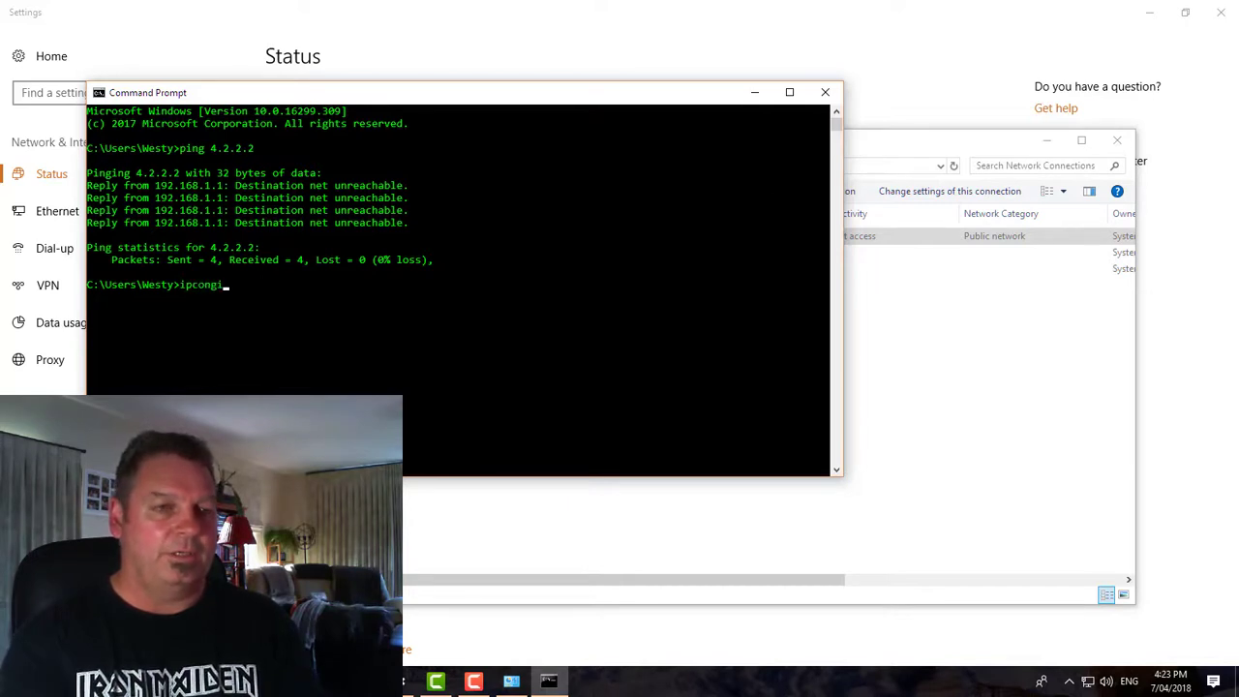
{"action": "key", "text": "Return"}
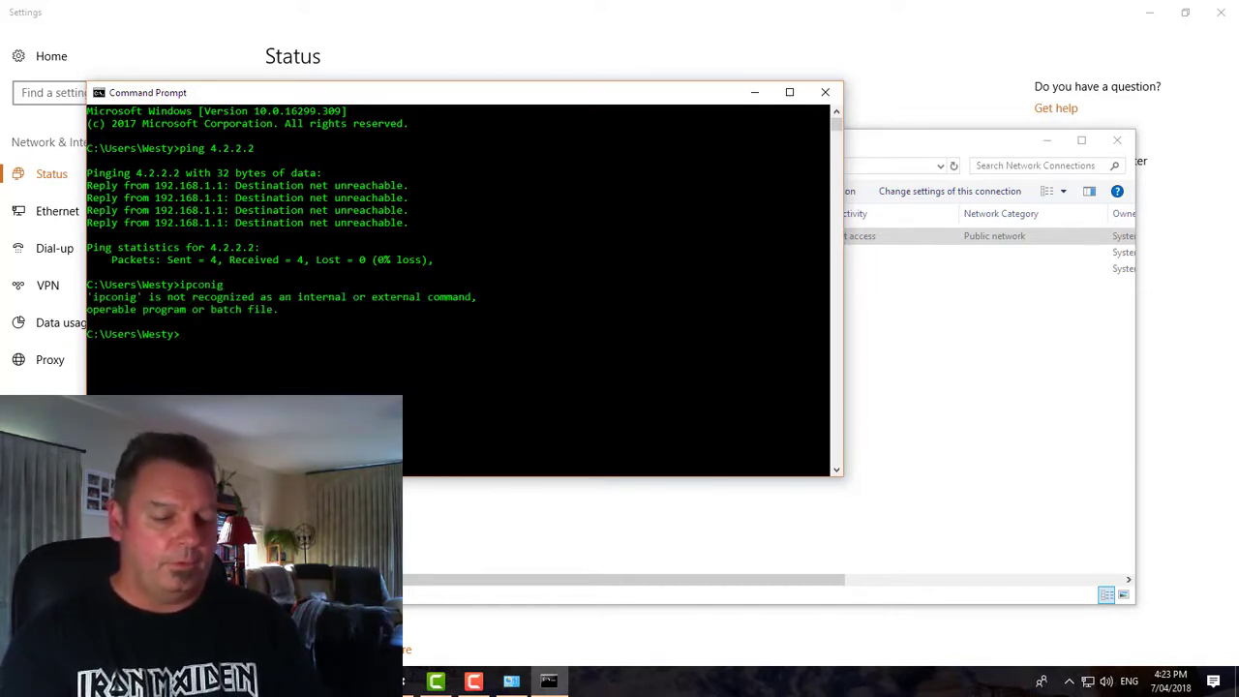
{"action": "type", "text": "i[pconfig"}
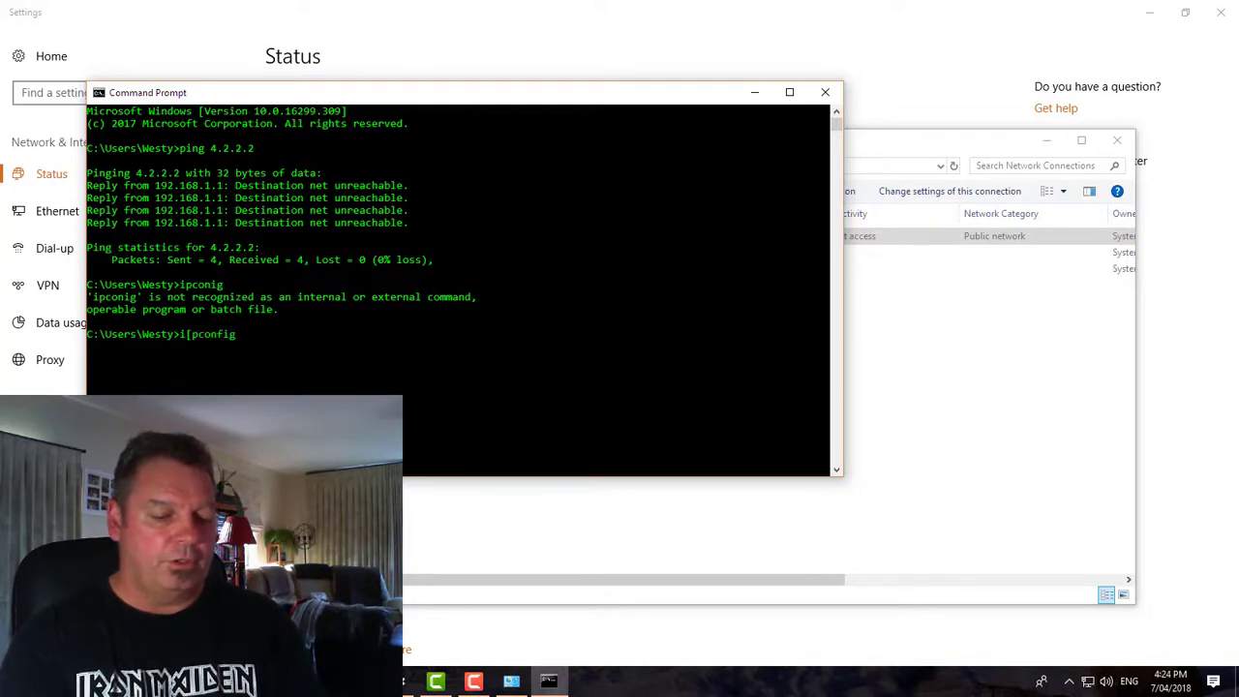
{"action": "type", "text": " /all"}
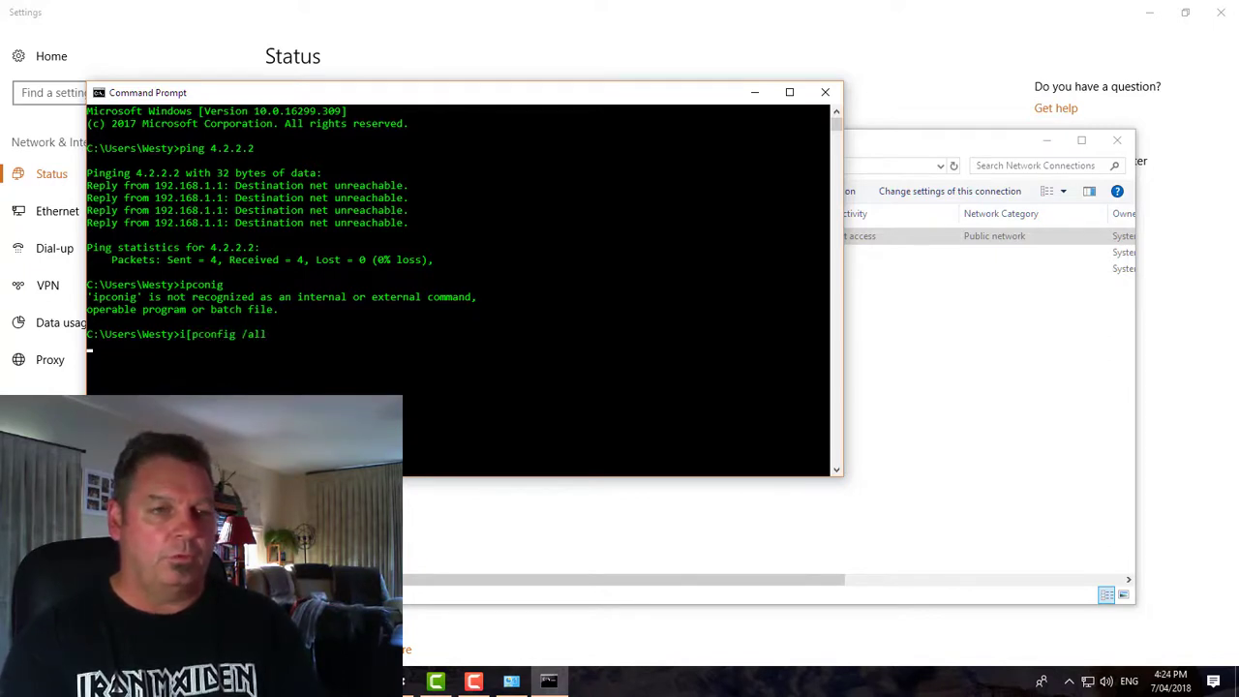
{"action": "key", "text": "Return"}
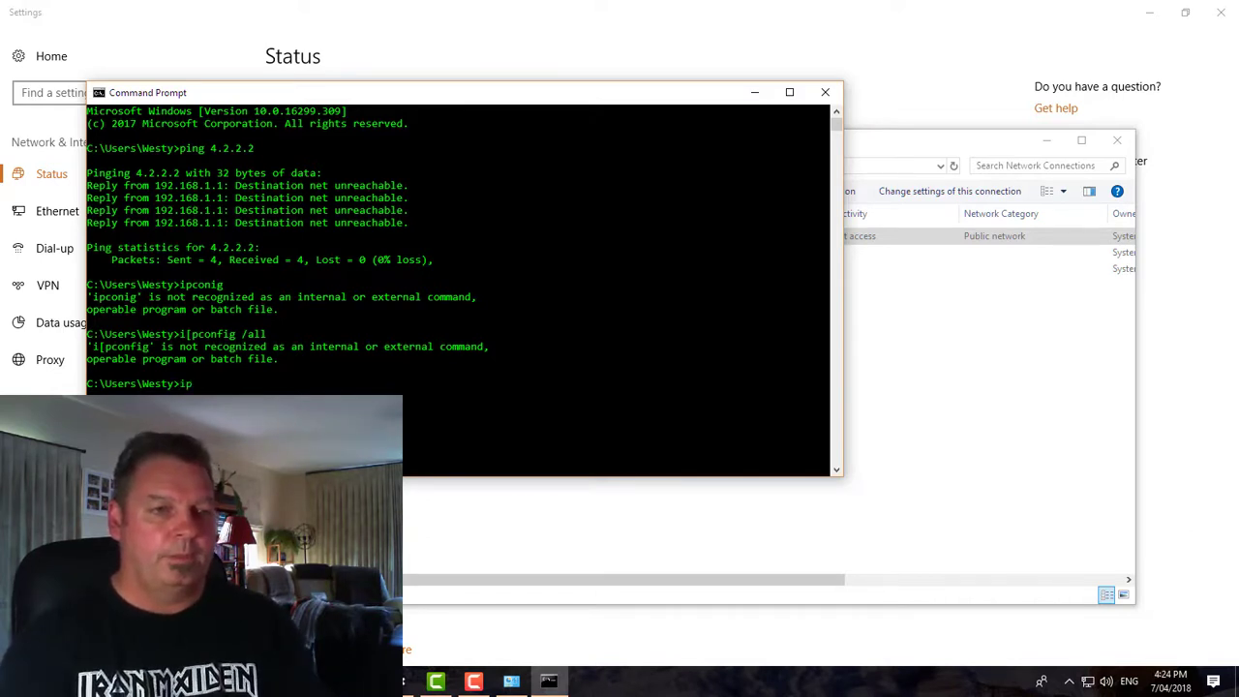
{"action": "type", "text": "ipconfi"}
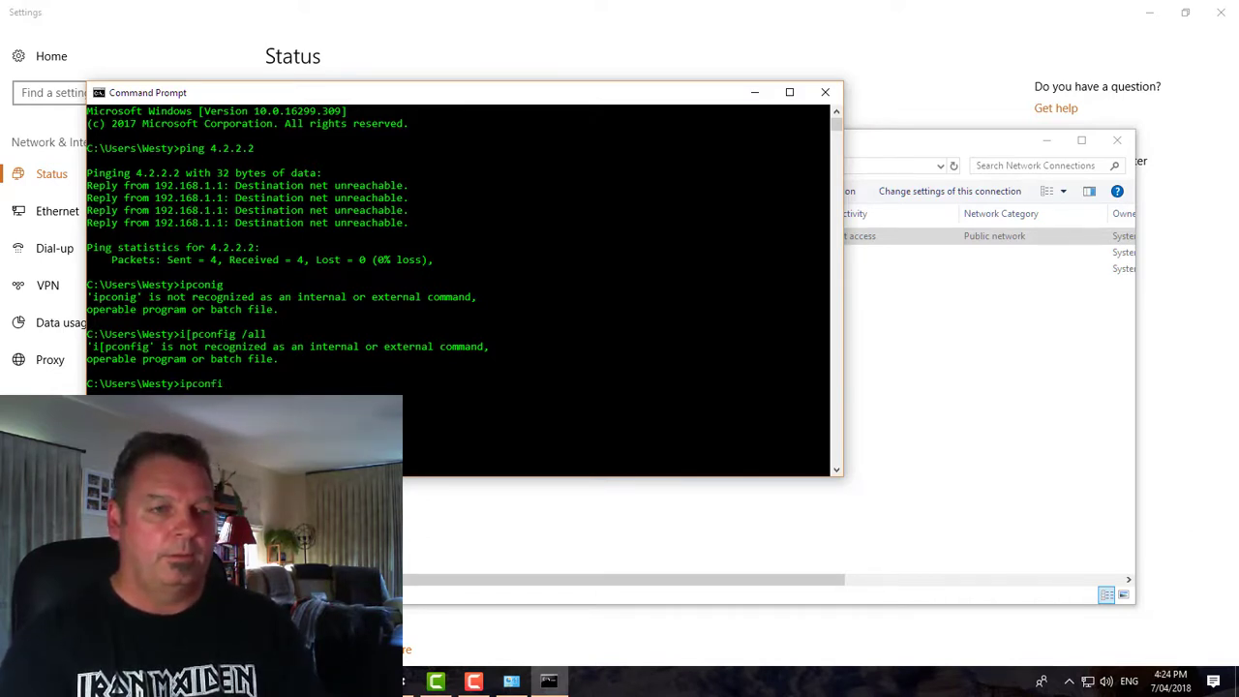
{"action": "type", "text": "r"}
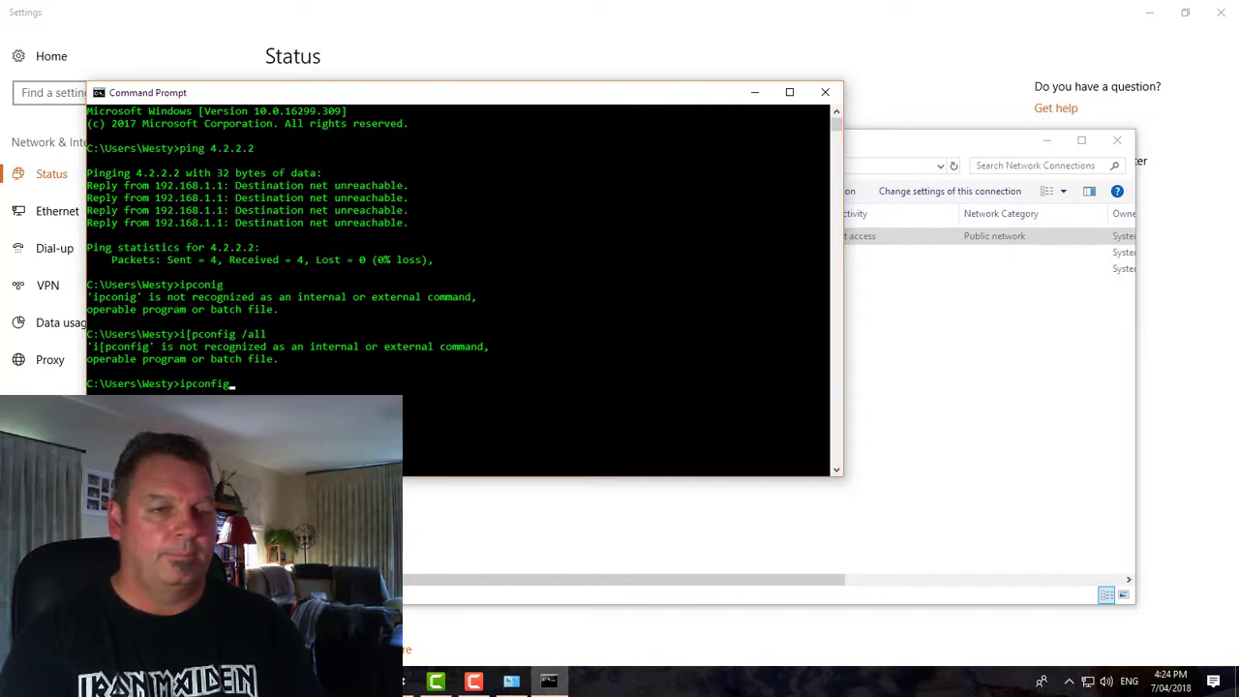
{"action": "type", "text": " /all"}
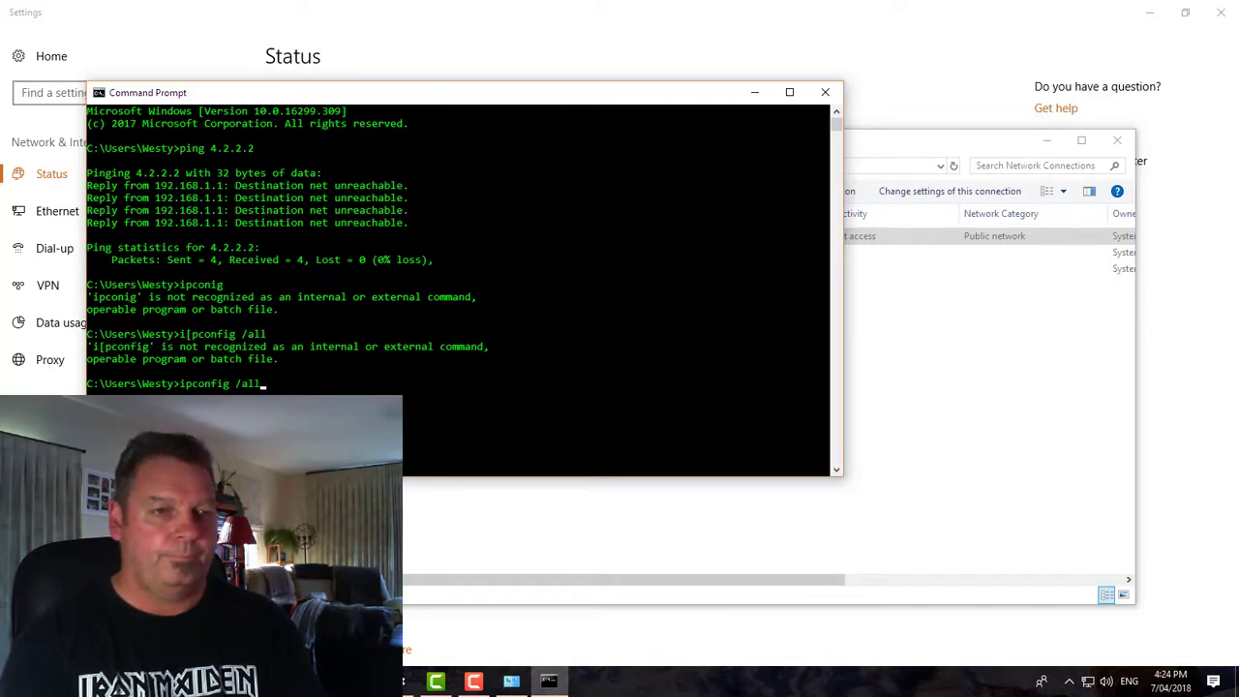
{"action": "key", "text": "Return"}
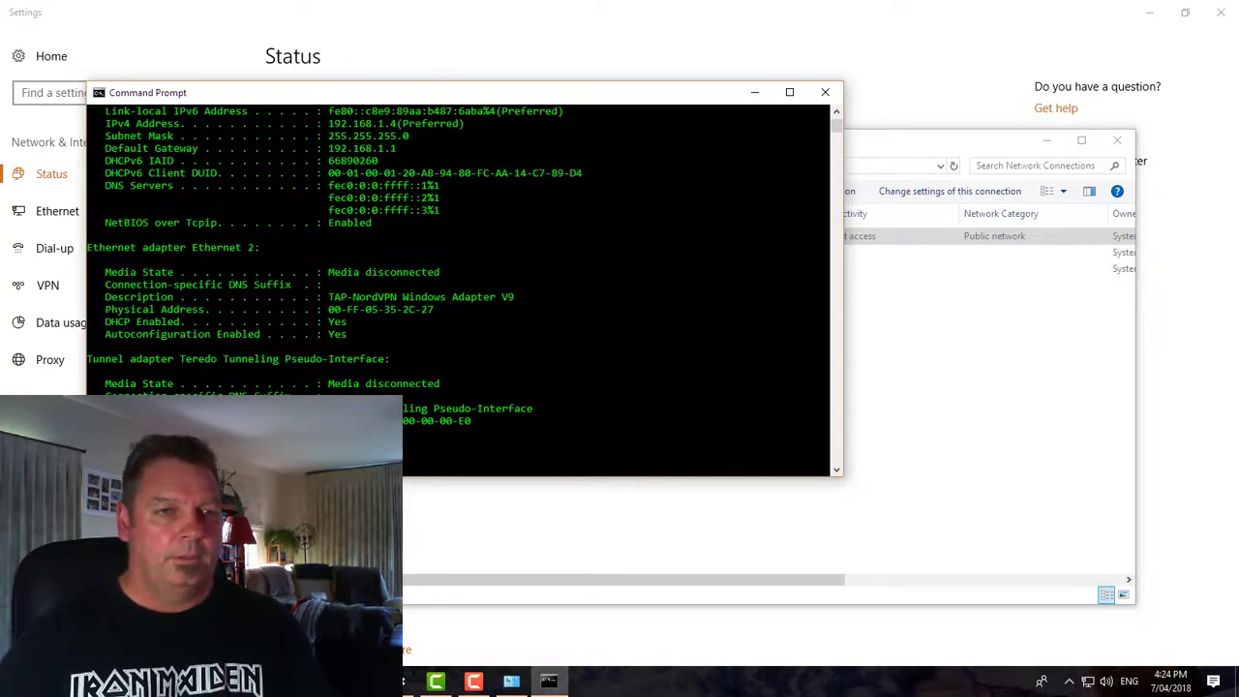
{"action": "scroll", "coordinate": [356, 184], "scroll_direction": "up", "scroll_amount": 1}
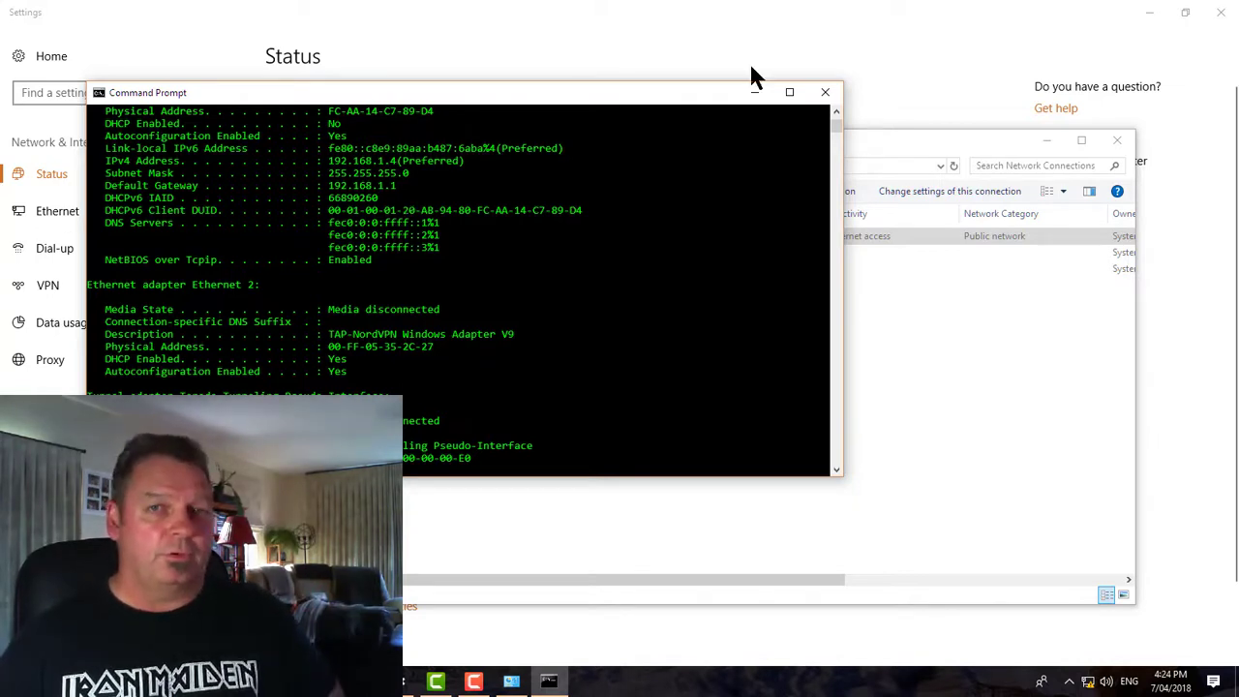
Close Command Prompt, load 192.168.1.1 in a new Chrome tab, and bypass the certificate warning
{"action": "left_click", "coordinate": [824, 92]}
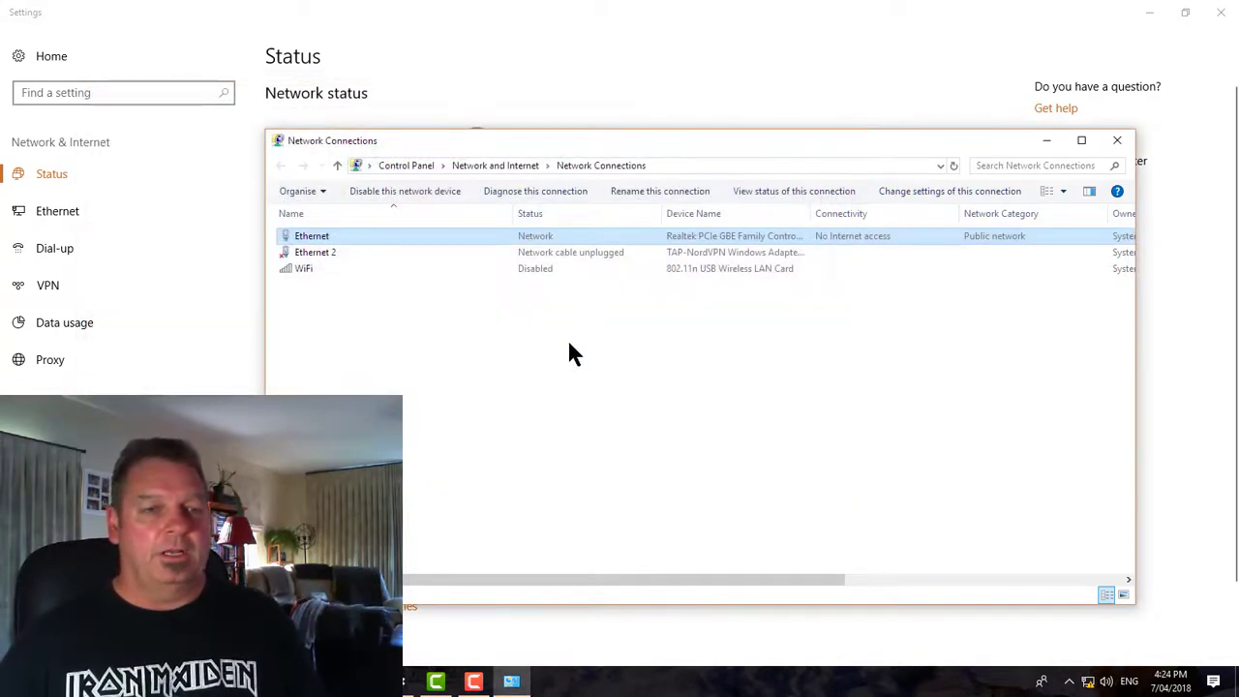
{"action": "left_click", "coordinate": [555, 350]}
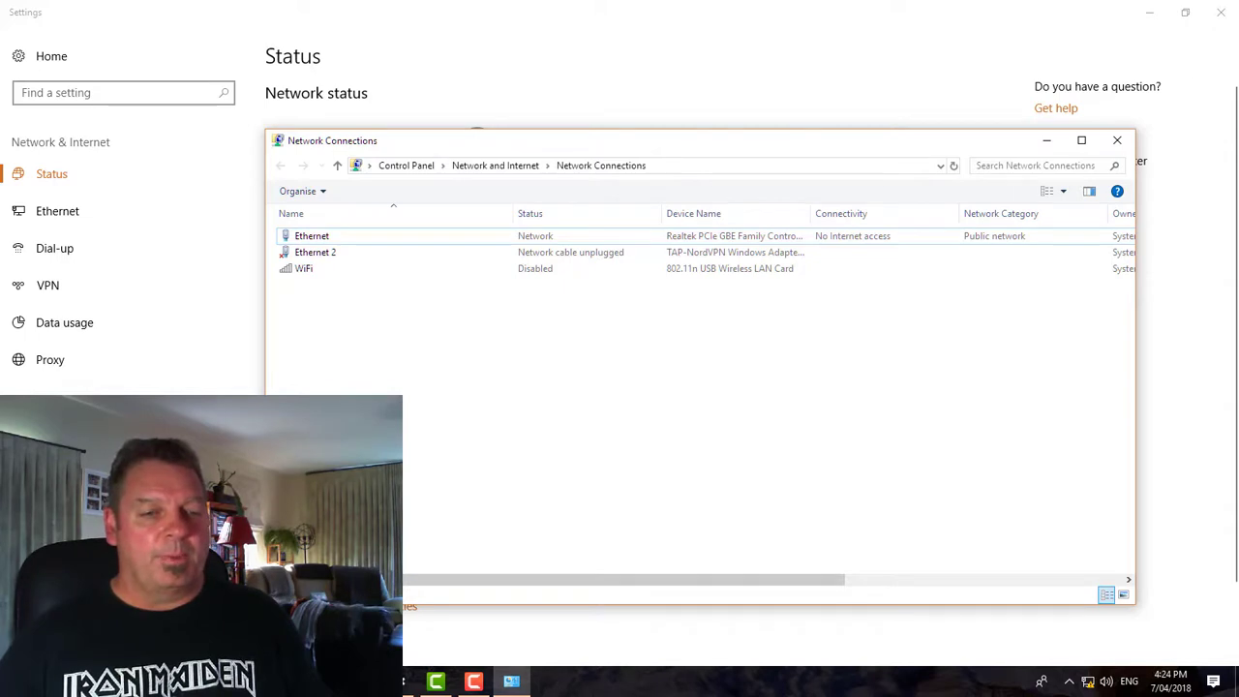
{"action": "key", "text": "alt+Tab"}
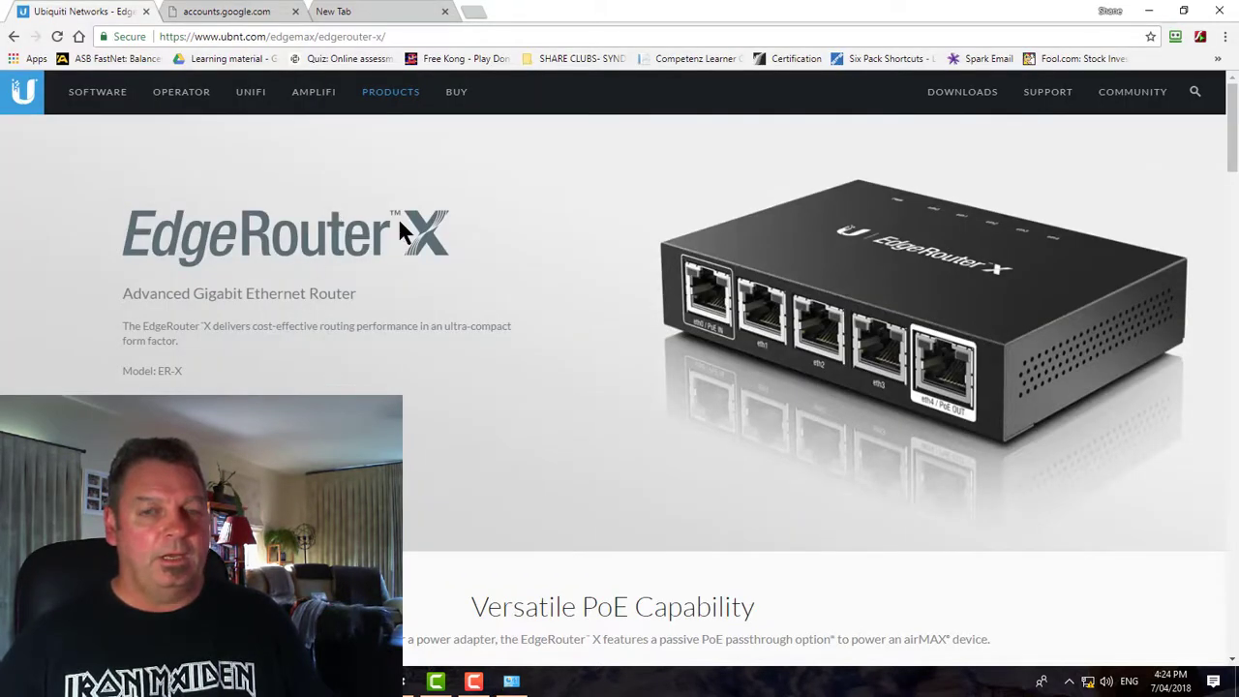
{"action": "left_click", "coordinate": [359, 11]}
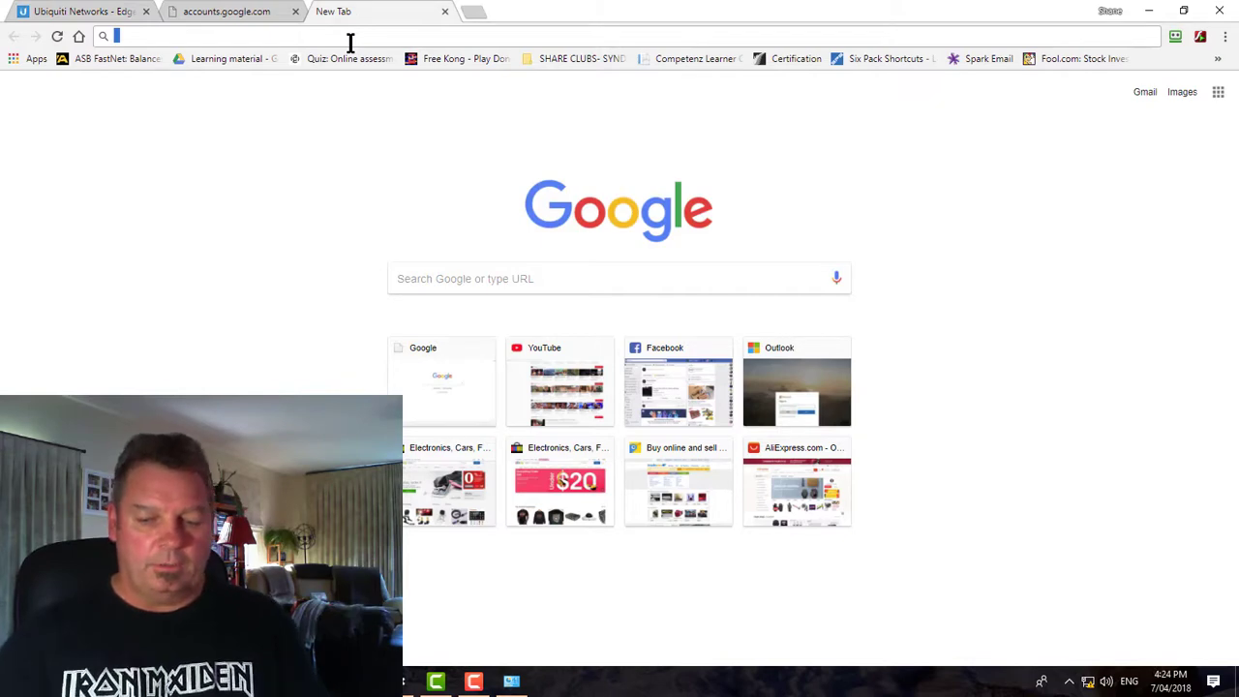
{"action": "type", "text": "192.168."}
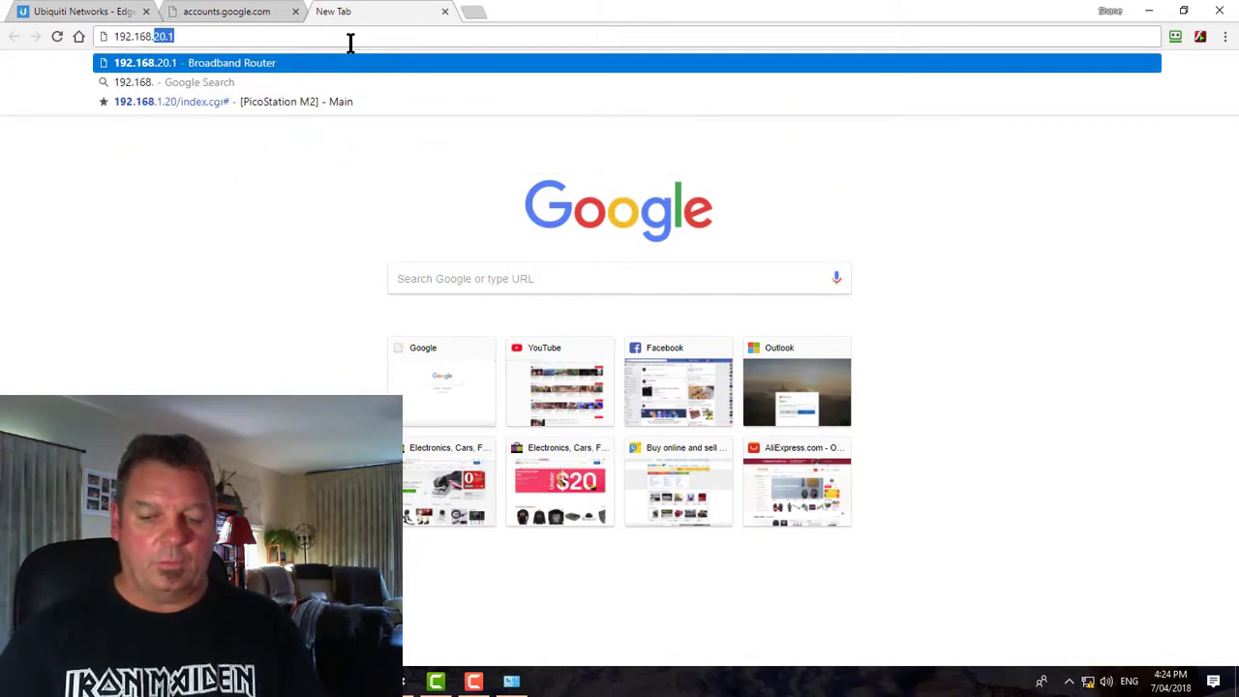
{"action": "type", "text": "1.1"}
{"action": "key", "text": "Return"}
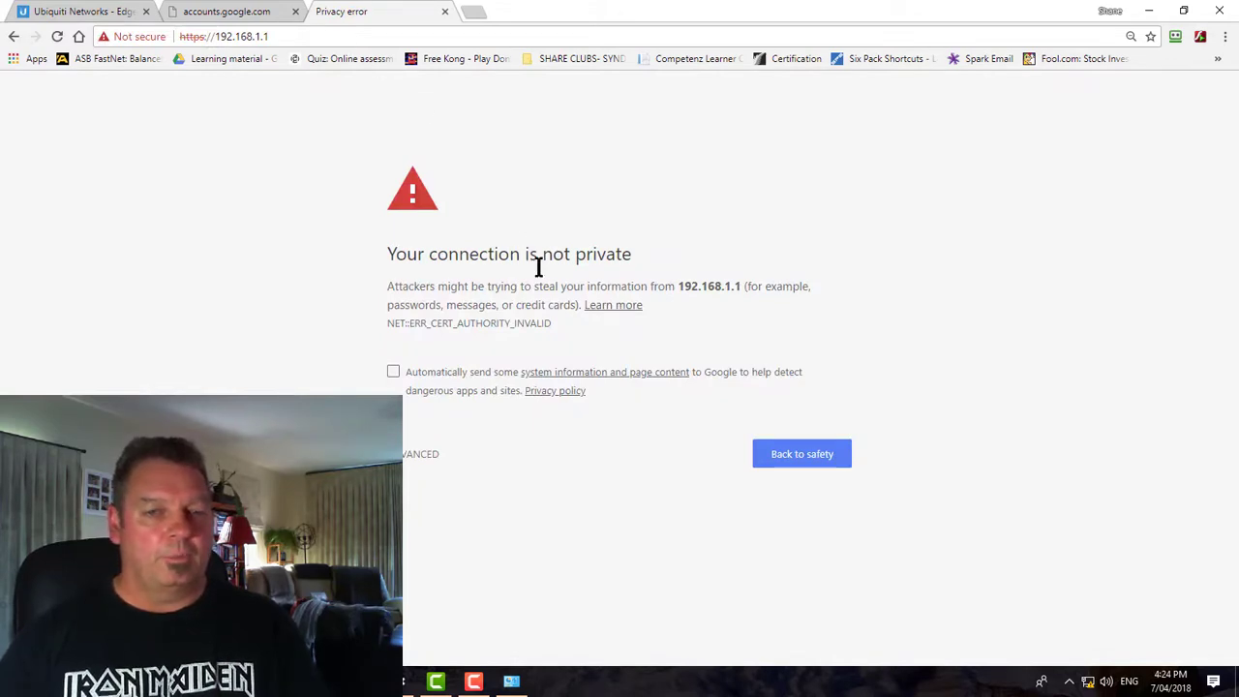
{"action": "left_click", "coordinate": [421, 464]}
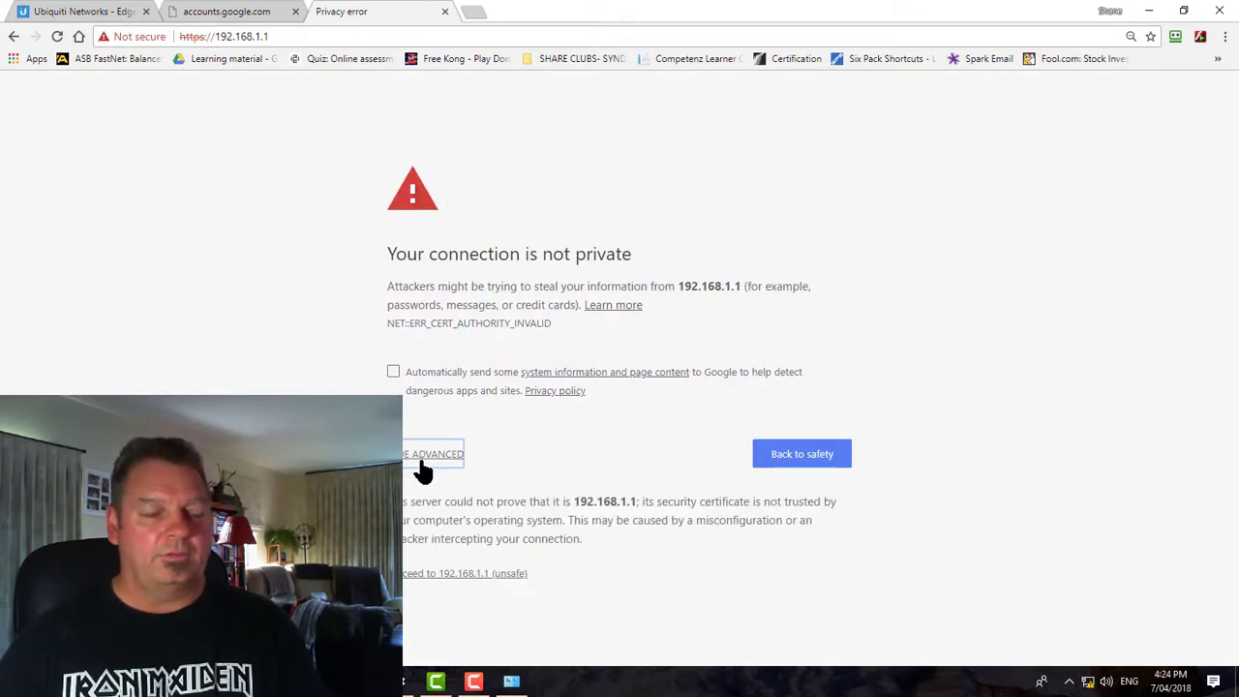
{"action": "left_click", "coordinate": [448, 573]}
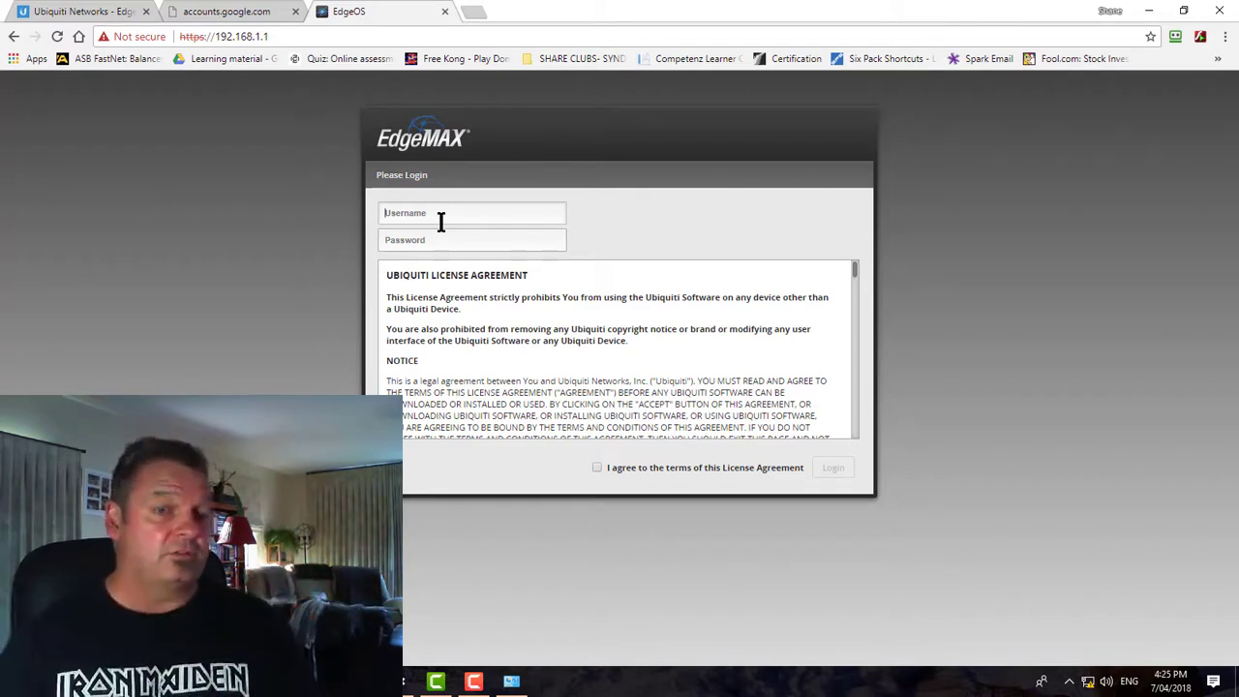
Log in with the default username and password, dismissing the save-password prompt and accepting the licence
{"action": "type", "text": "ubnt"}
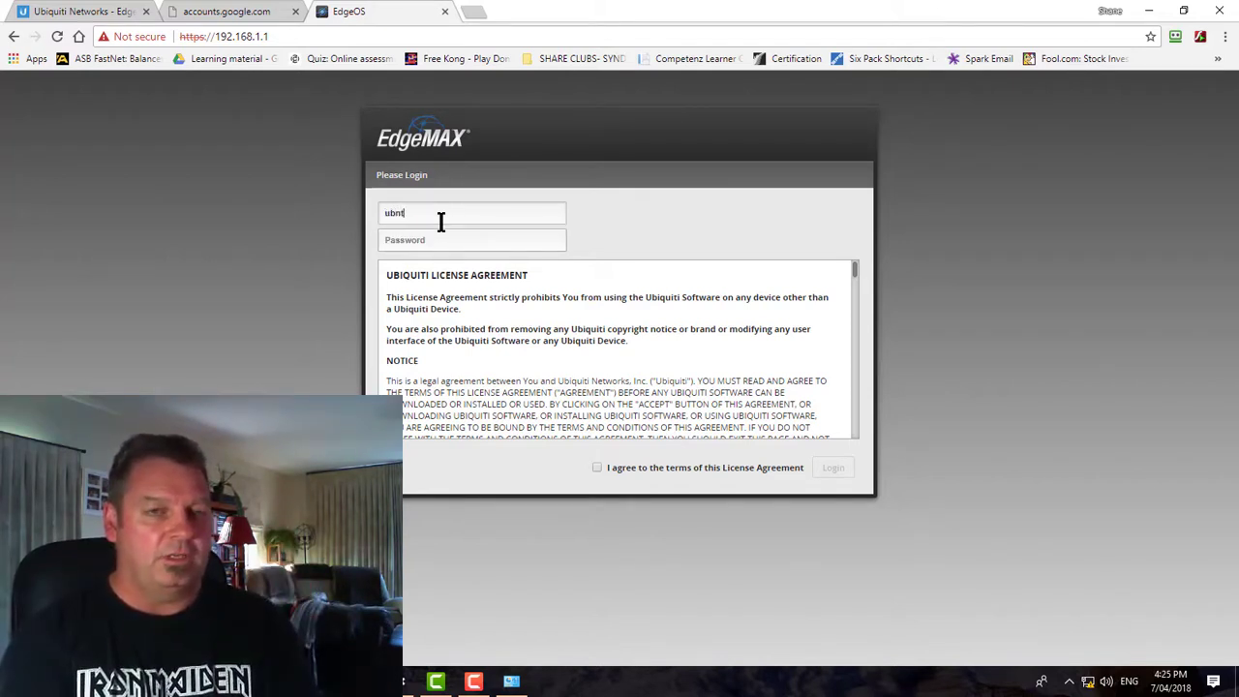
{"action": "key", "text": "Tab"}
{"action": "type", "text": "u"}
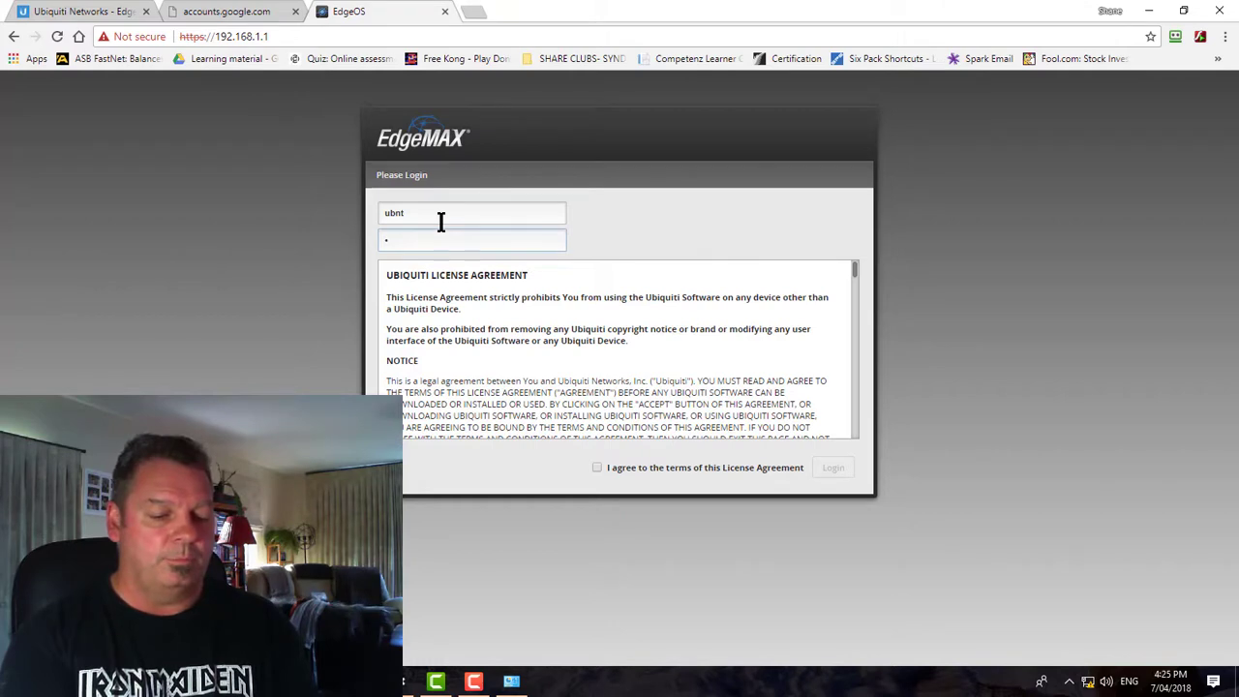
{"action": "type", "text": "bnt"}
{"action": "key", "text": "Return"}
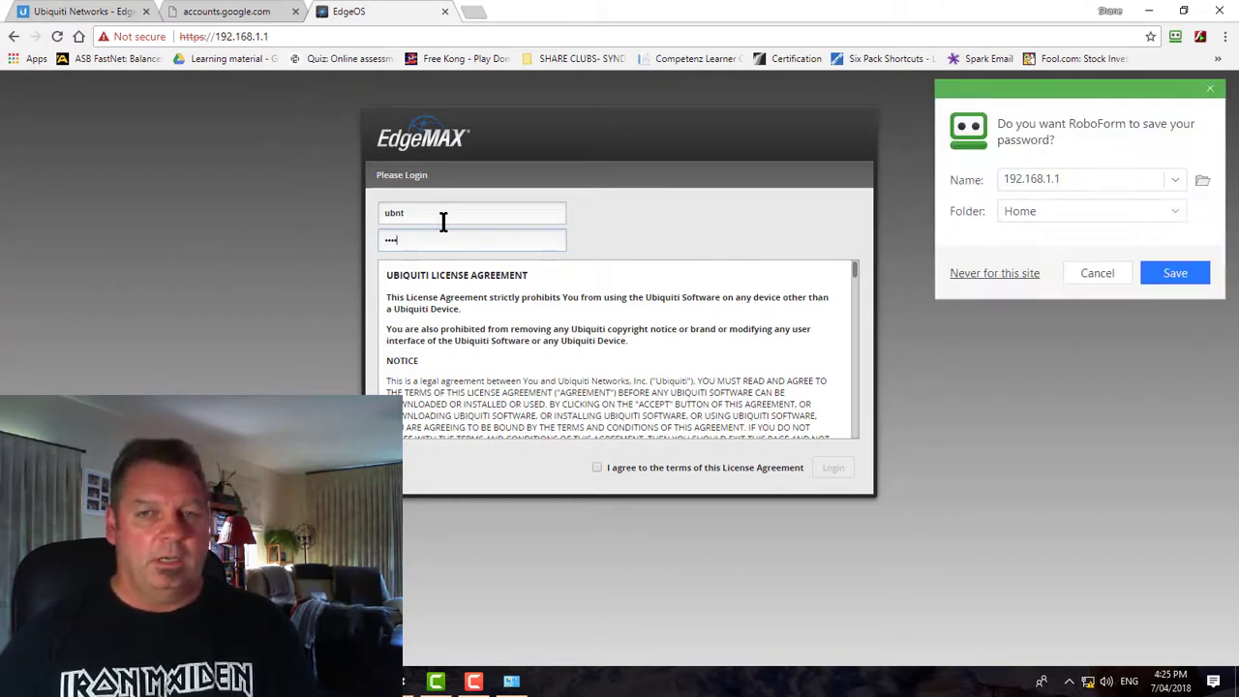
{"action": "left_click", "coordinate": [1206, 93]}
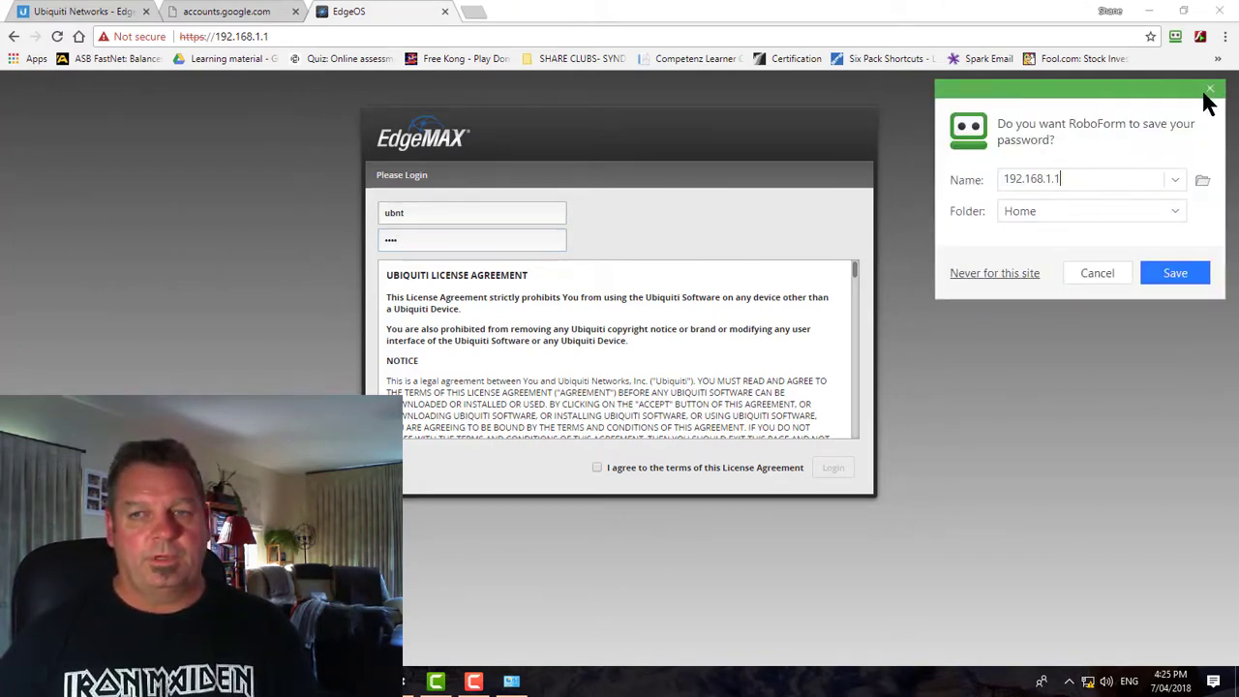
{"action": "left_click", "coordinate": [1210, 90]}
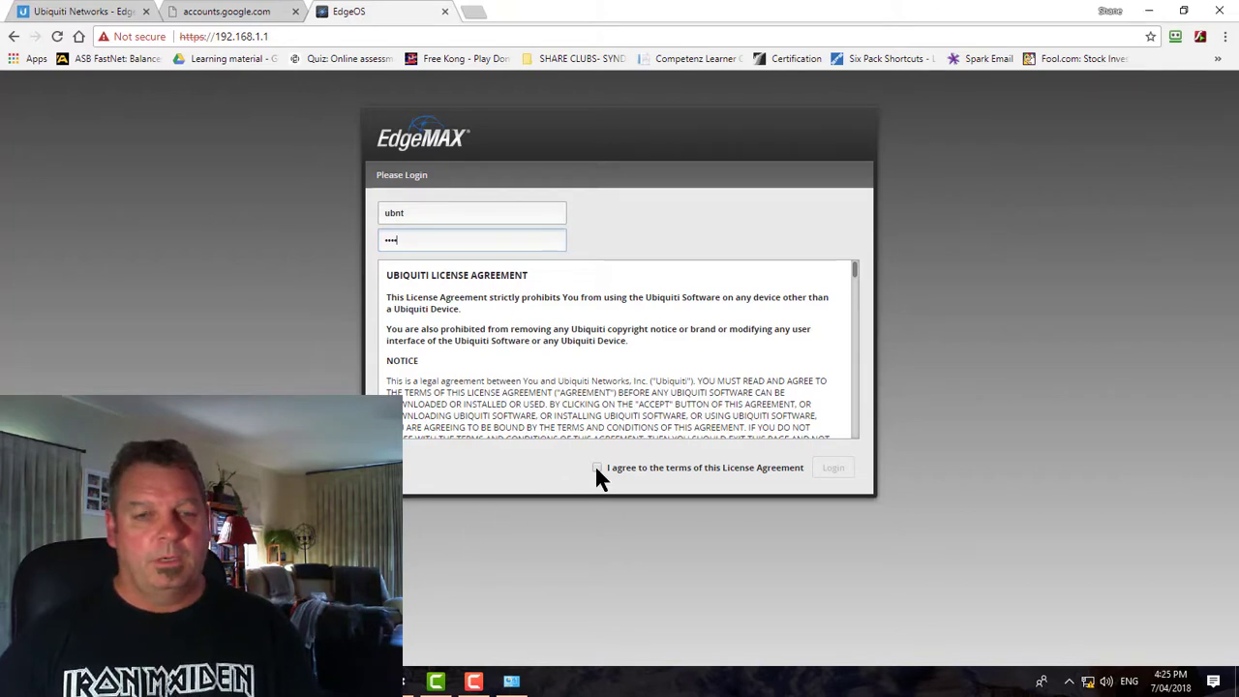
{"action": "left_click", "coordinate": [596, 467]}
{"action": "left_click", "coordinate": [822, 472]}
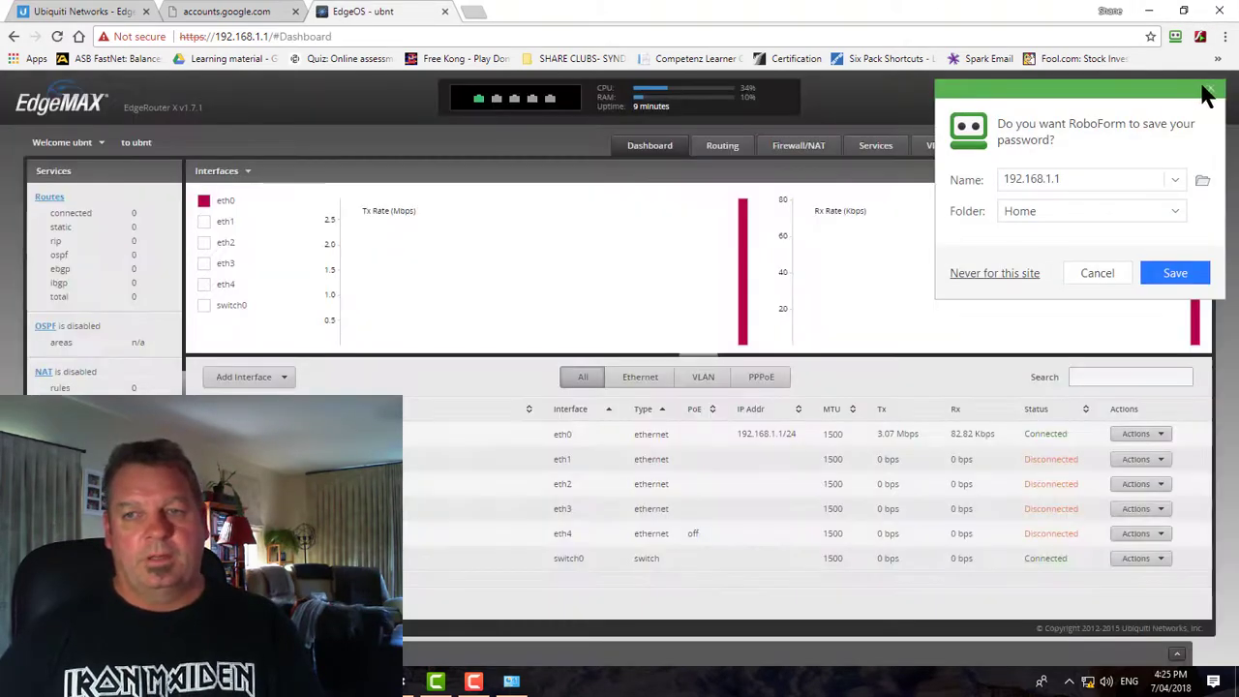
Dismiss the save-password prompt, look over the Dashboard, and go to the Wizards page
{"action": "left_click", "coordinate": [1210, 90]}
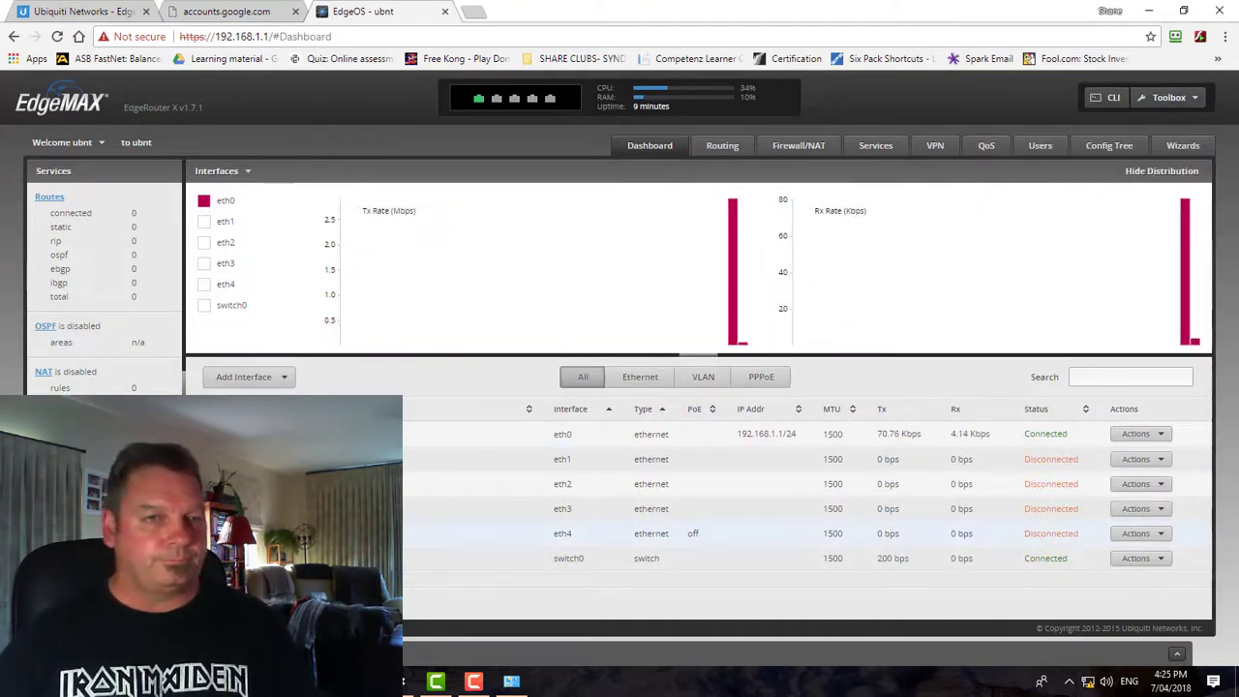
{"action": "mouse_move", "coordinate": [478, 109]}
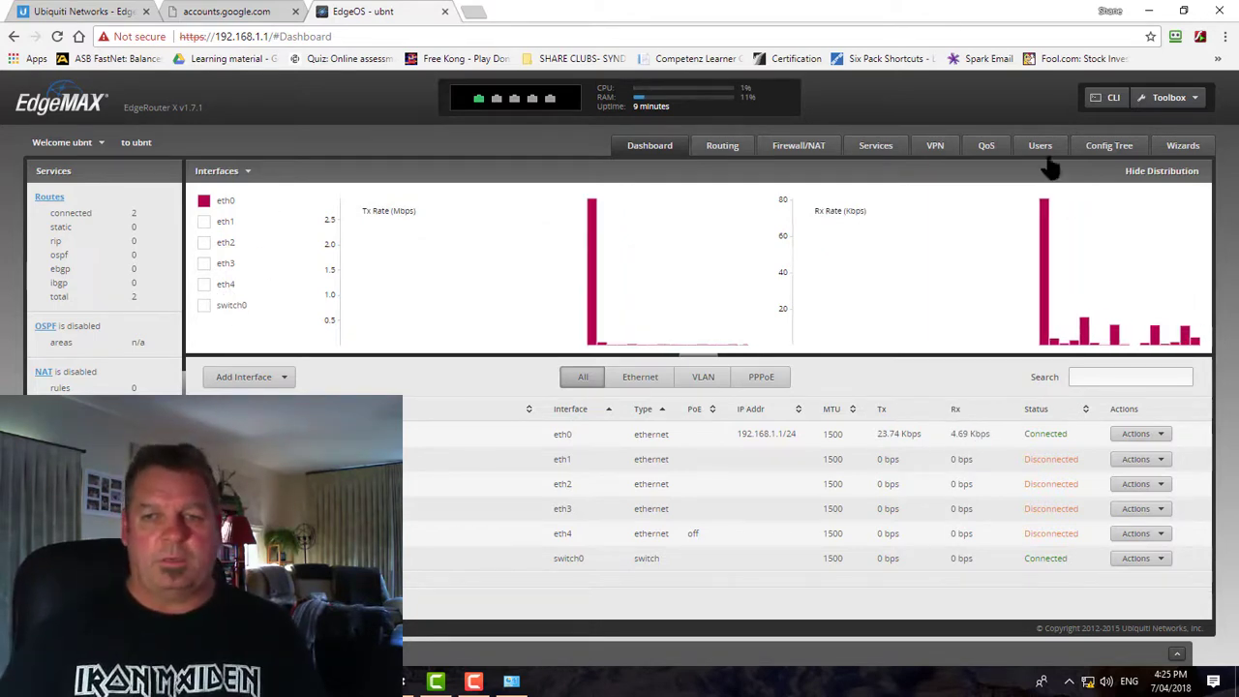
{"action": "mouse_move", "coordinate": [1028, 300]}
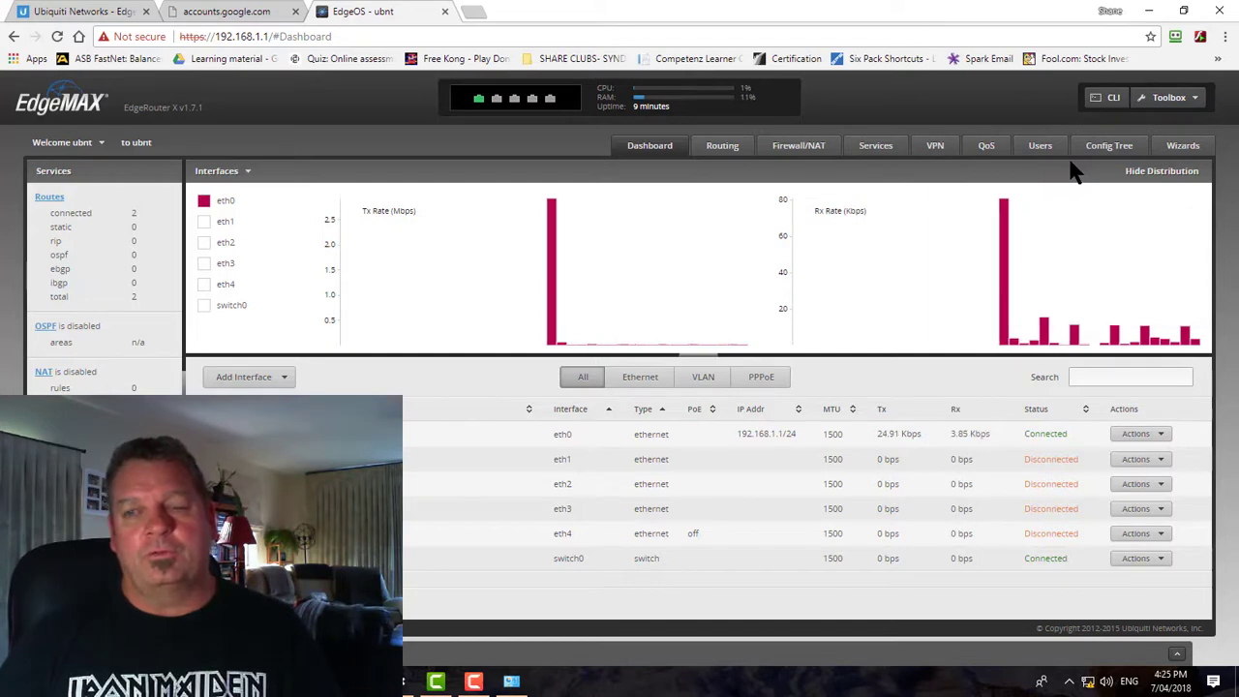
{"action": "left_click", "coordinate": [1187, 147]}
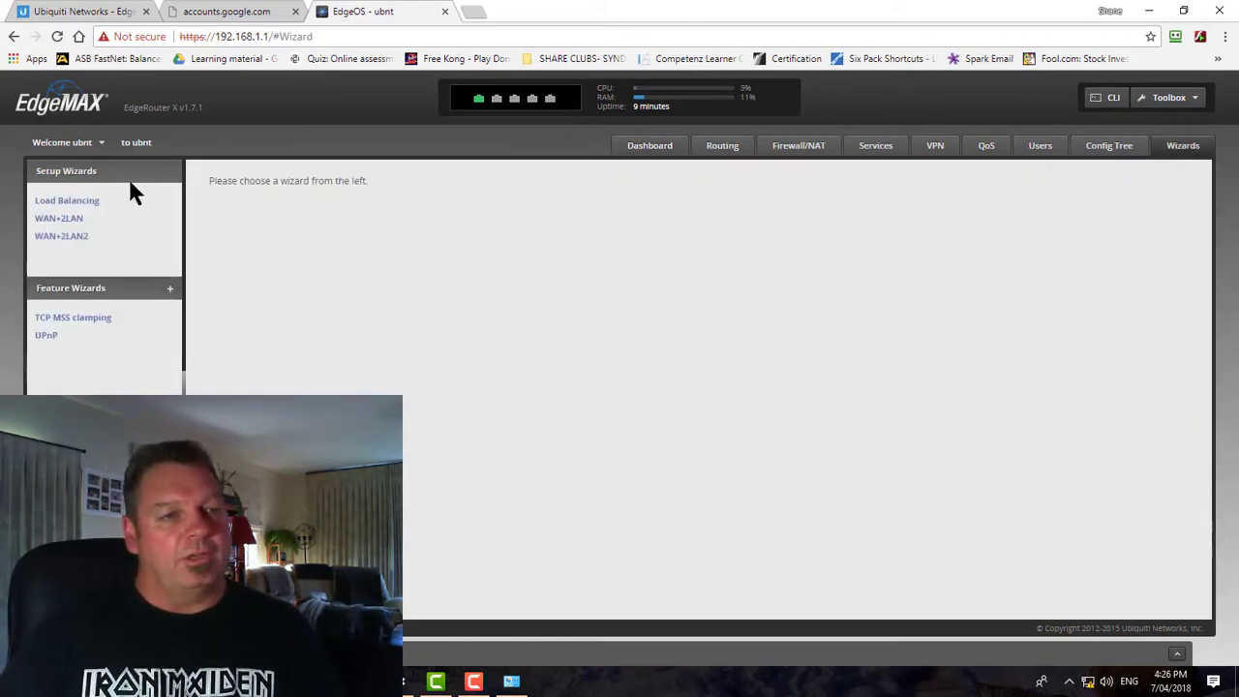
Browse the Load Balancing and WAN+2LAN wizards, then open WAN+2LAN2 with eth0 on DHCP
{"action": "left_click", "coordinate": [90, 207]}
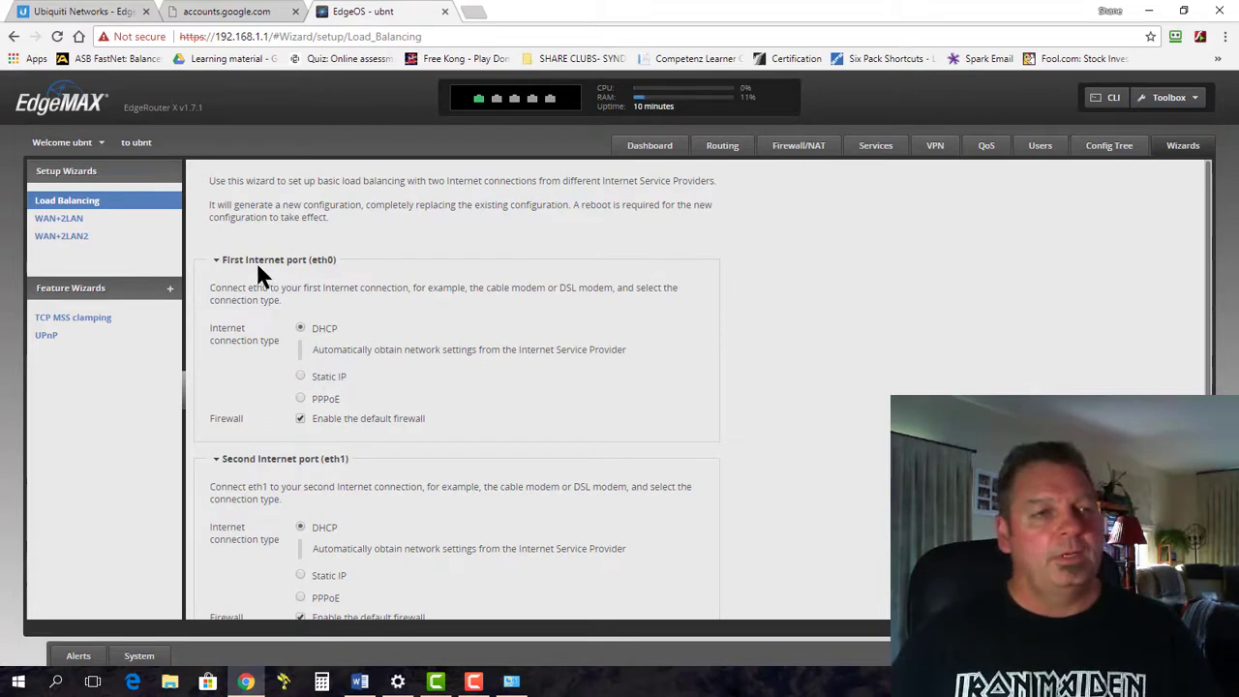
{"action": "left_click", "coordinate": [73, 220]}
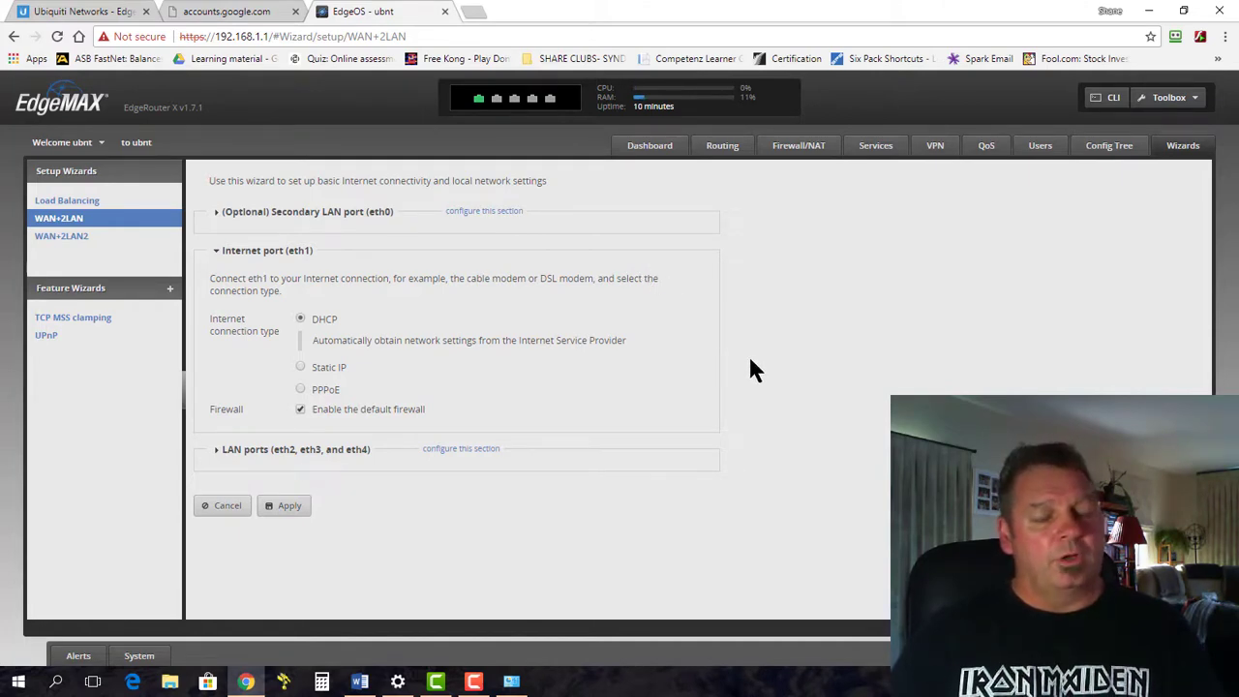
{"action": "left_click", "coordinate": [295, 451]}
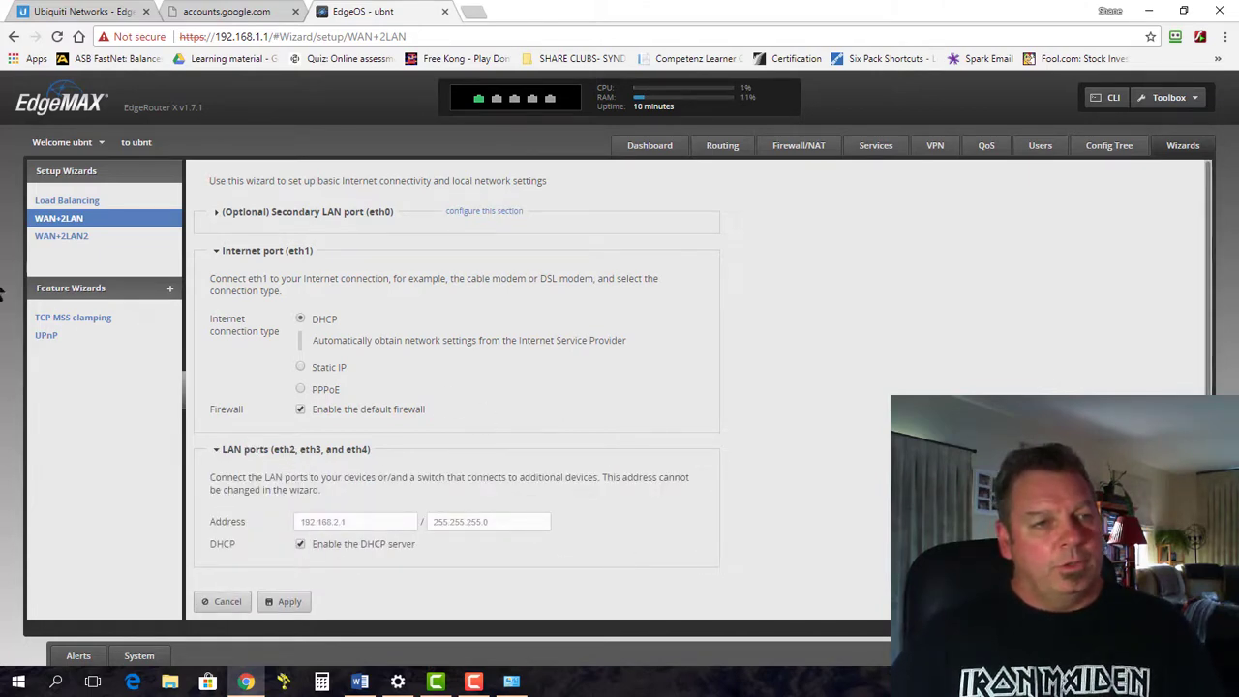
{"action": "left_click", "coordinate": [67, 240]}
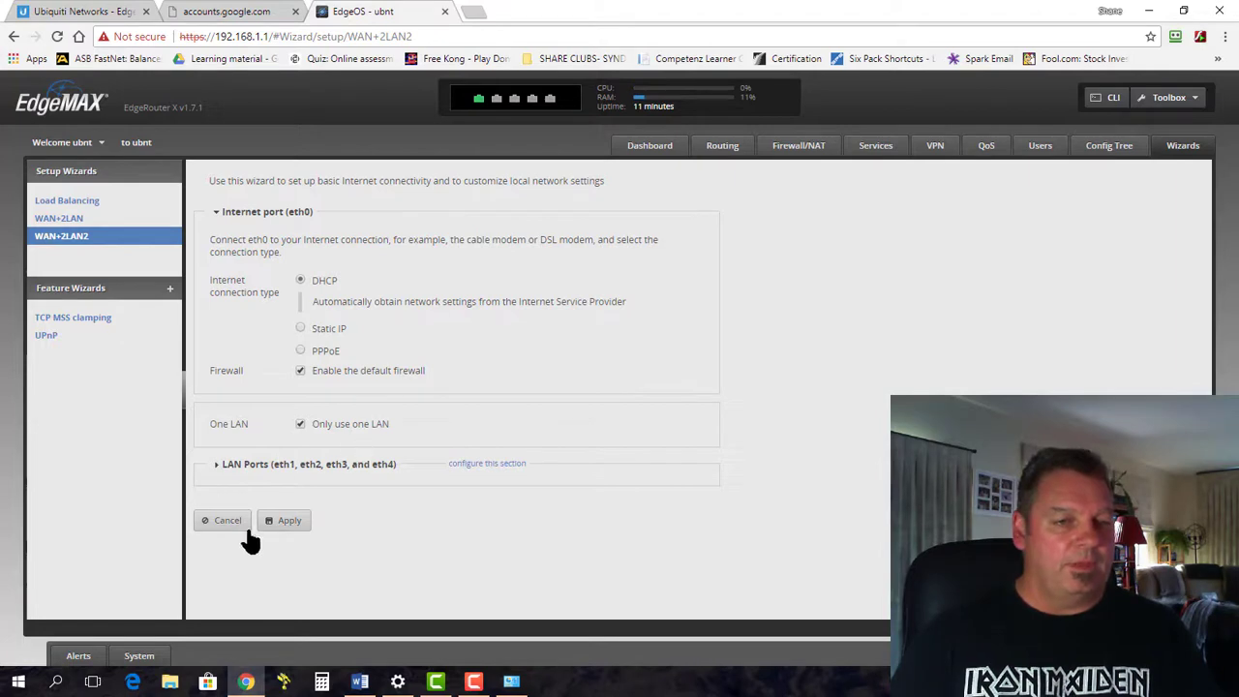
Apply the WAN+2LAN2 configuration, confirm replacing the current config, and confirm the reboot
{"action": "left_click", "coordinate": [286, 523]}
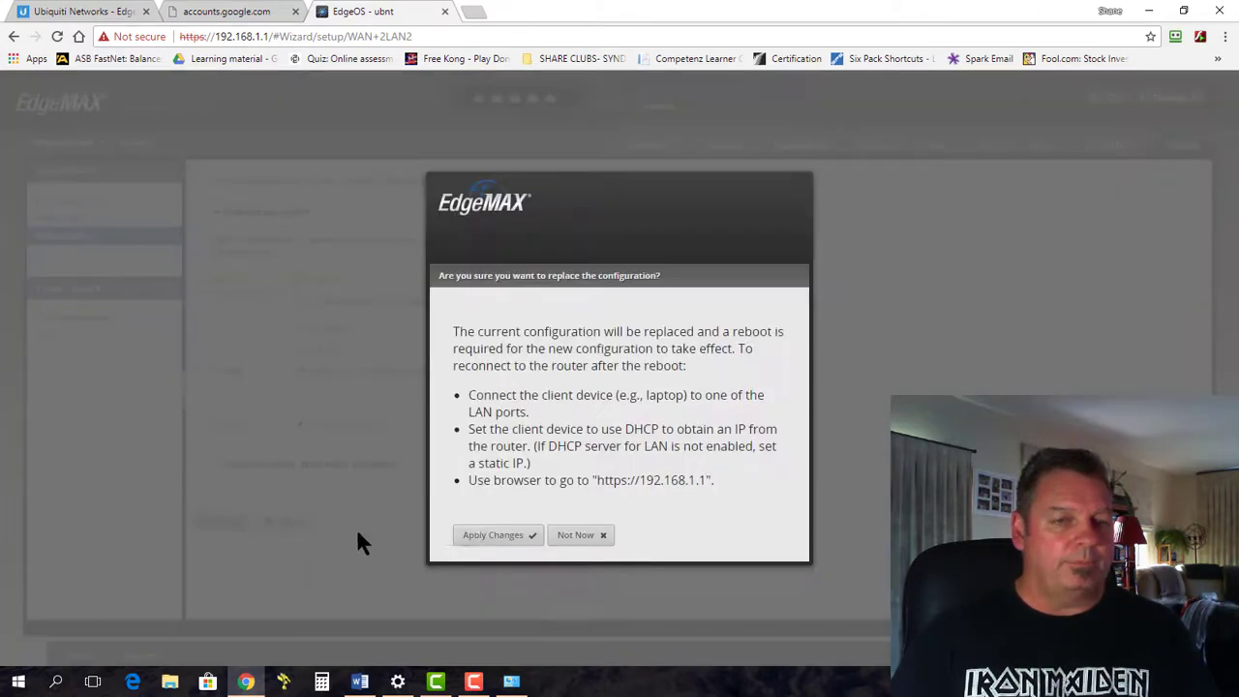
{"action": "left_click", "coordinate": [506, 537]}
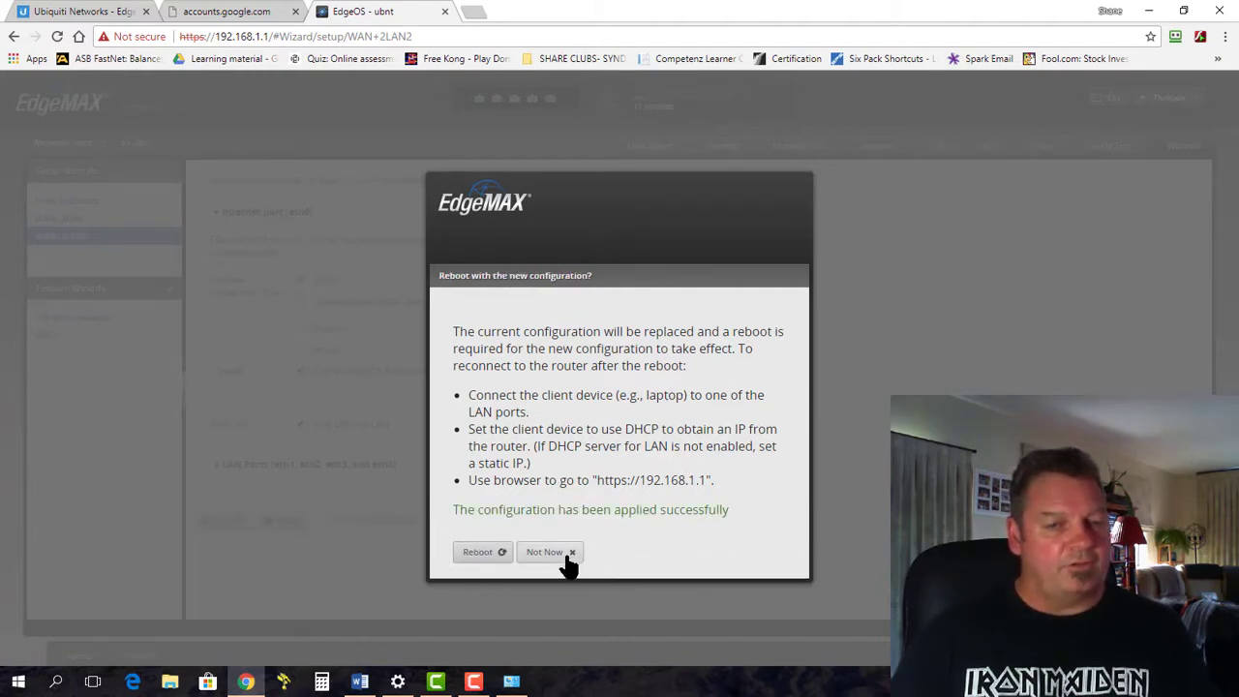
{"action": "left_click", "coordinate": [477, 554]}
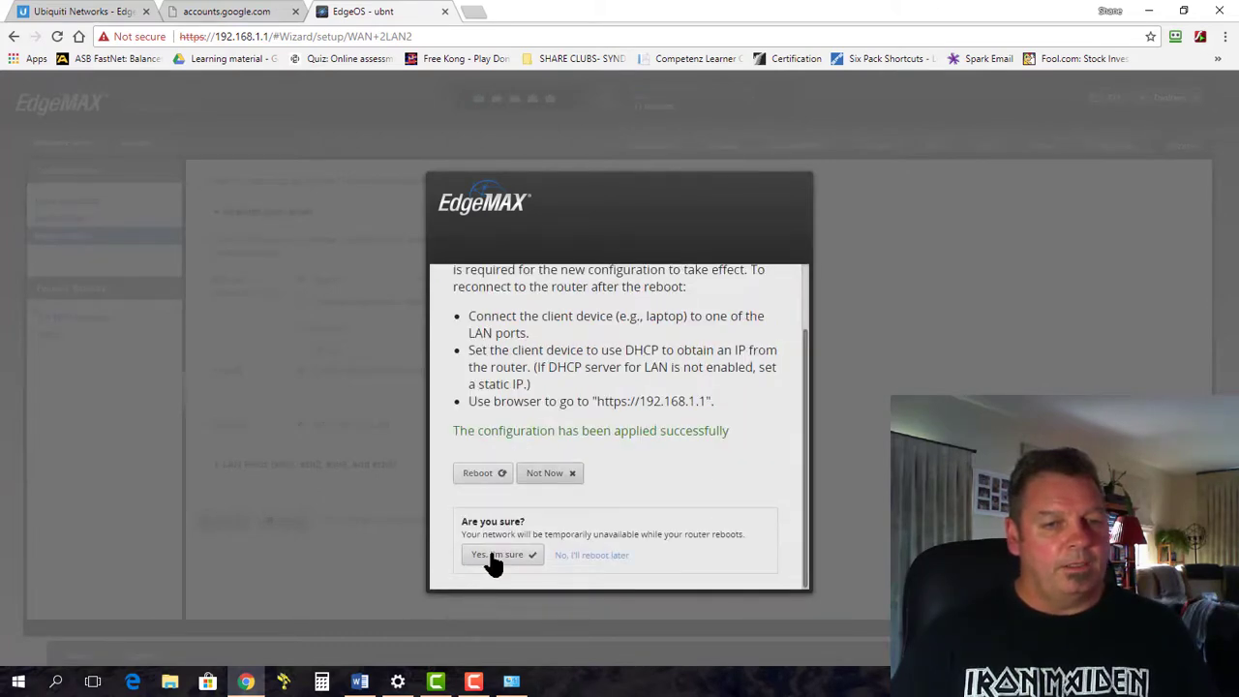
{"action": "left_click", "coordinate": [496, 555]}
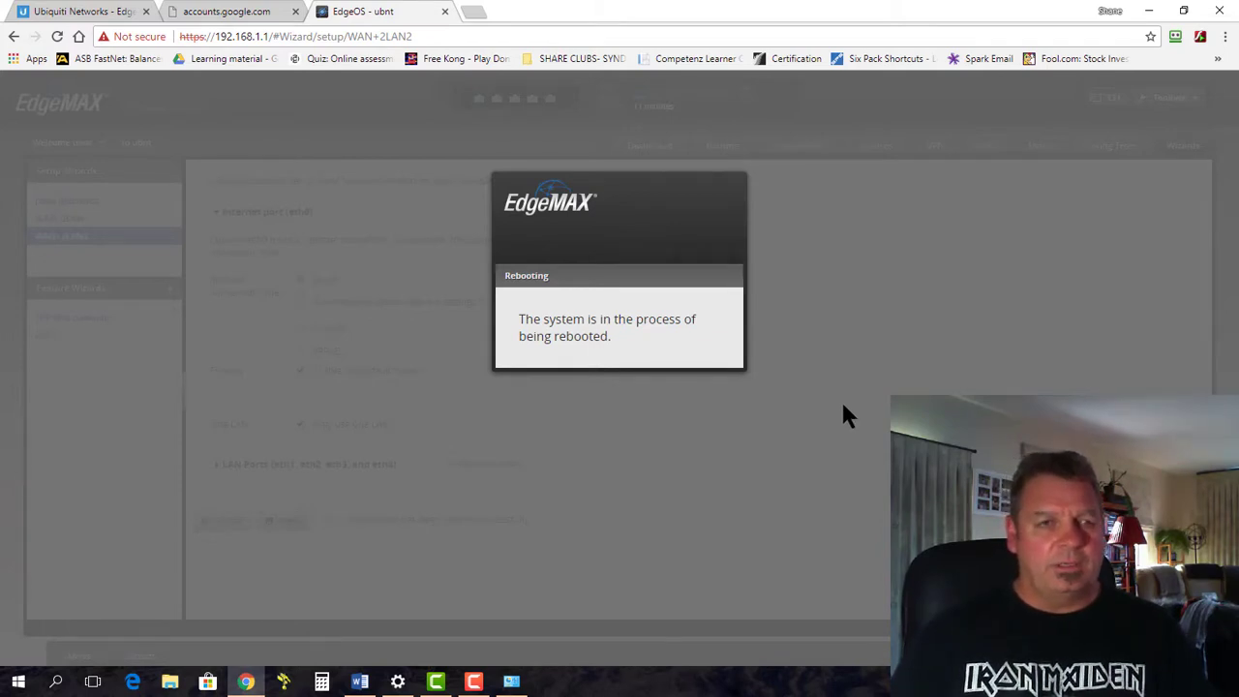
Switch to the Ubiquiti EdgeRouter X (ER-X) product page tab while the router reboots
{"action": "left_click", "coordinate": [70, 12]}
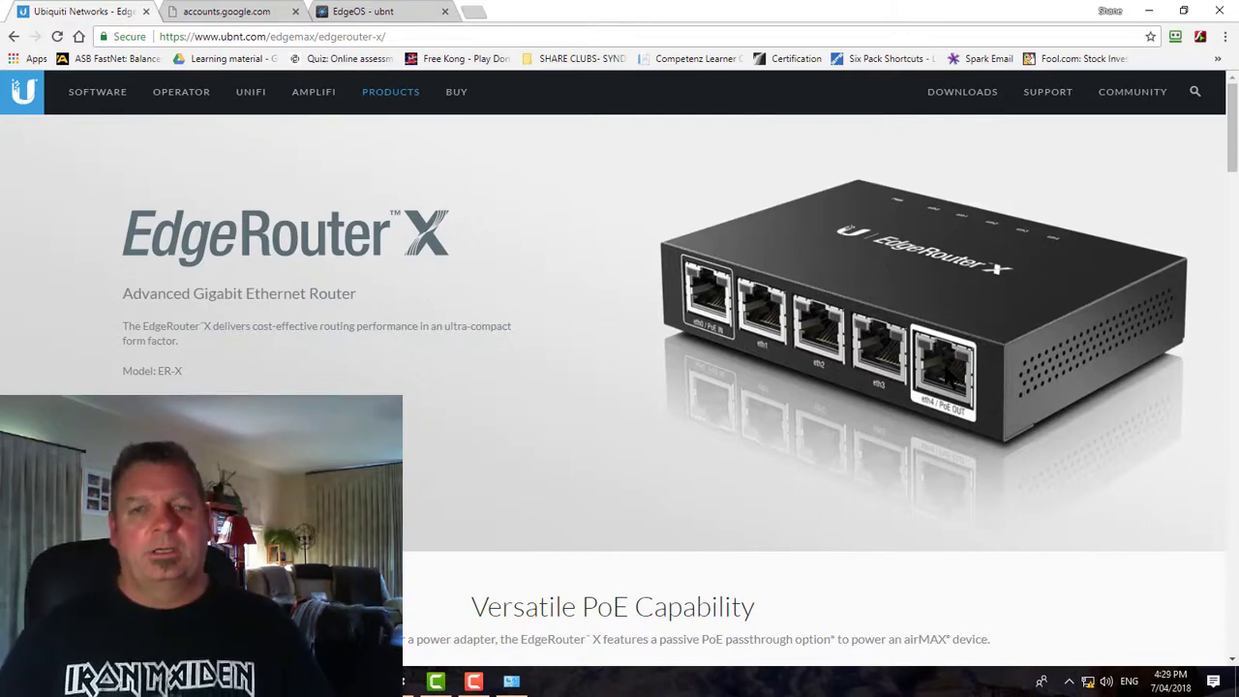
Return to the EdgeOS tab and retry the connection to the rebooted router
{"action": "left_click", "coordinate": [224, 13]}
{"action": "left_click", "coordinate": [358, 15]}
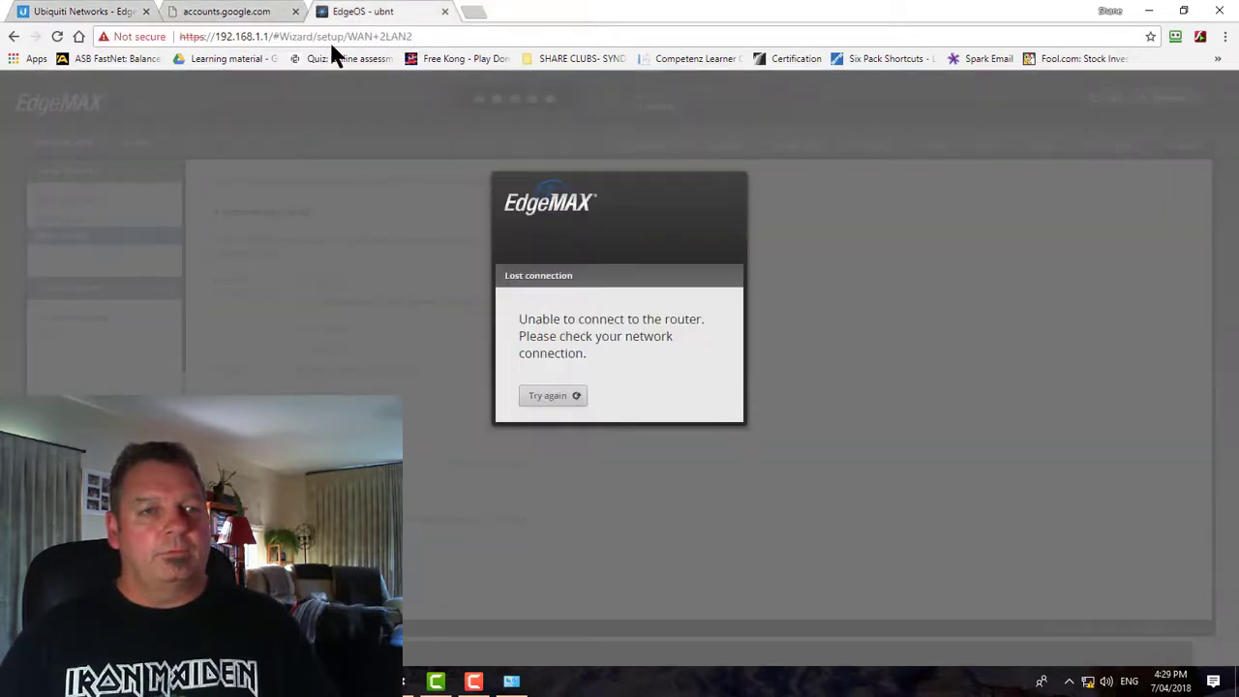
{"action": "left_click", "coordinate": [541, 399]}
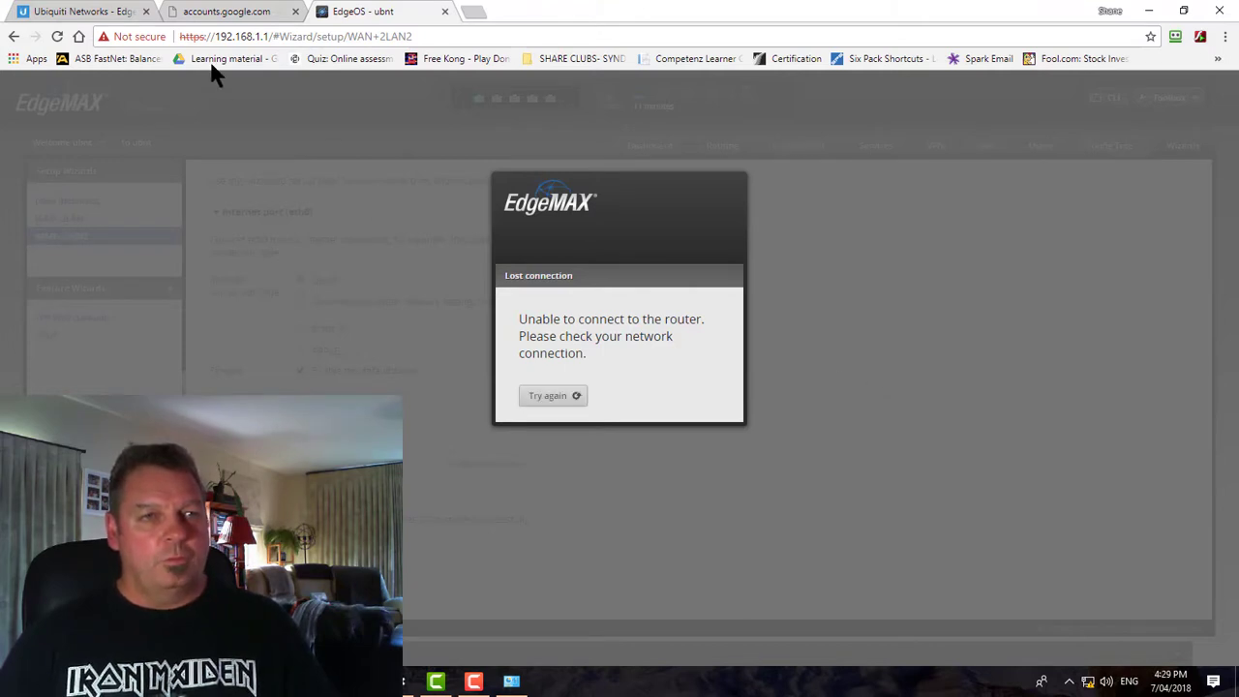
{"action": "left_click", "coordinate": [233, 18]}
{"action": "left_click", "coordinate": [368, 18]}
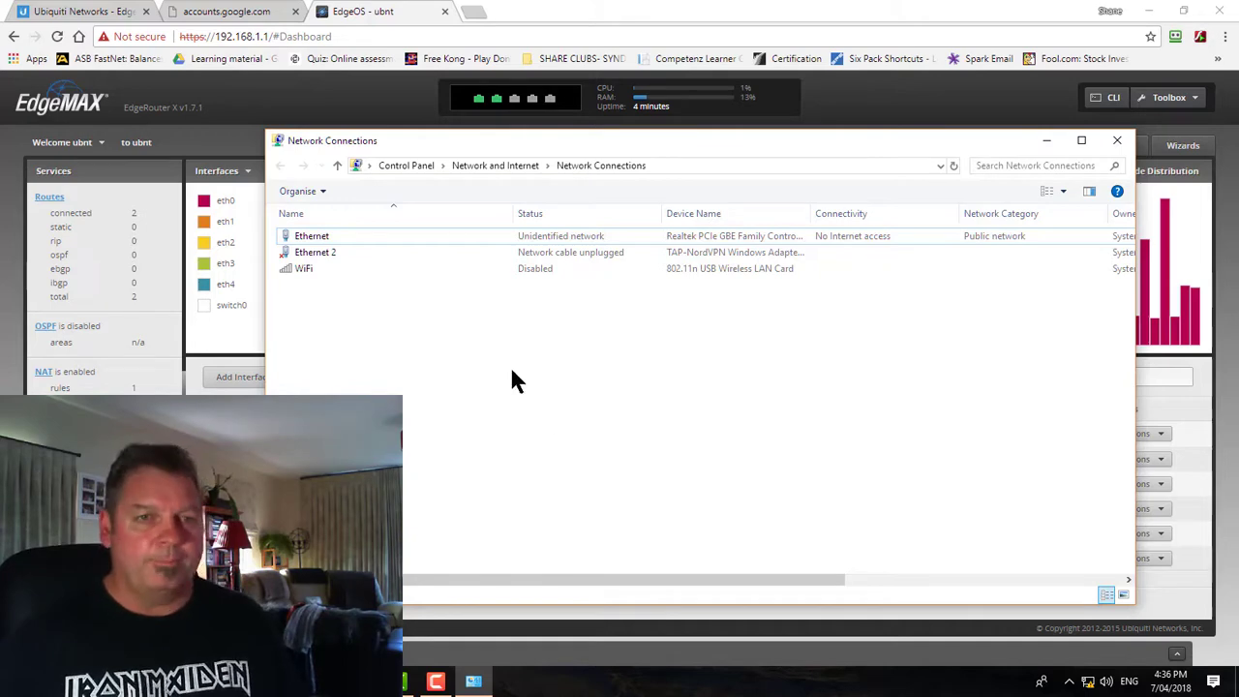
Change the Ethernet adapter's IPv4 from static 192.168.1.4 to obtain an IP address automatically
{"action": "right_click", "coordinate": [515, 236]}
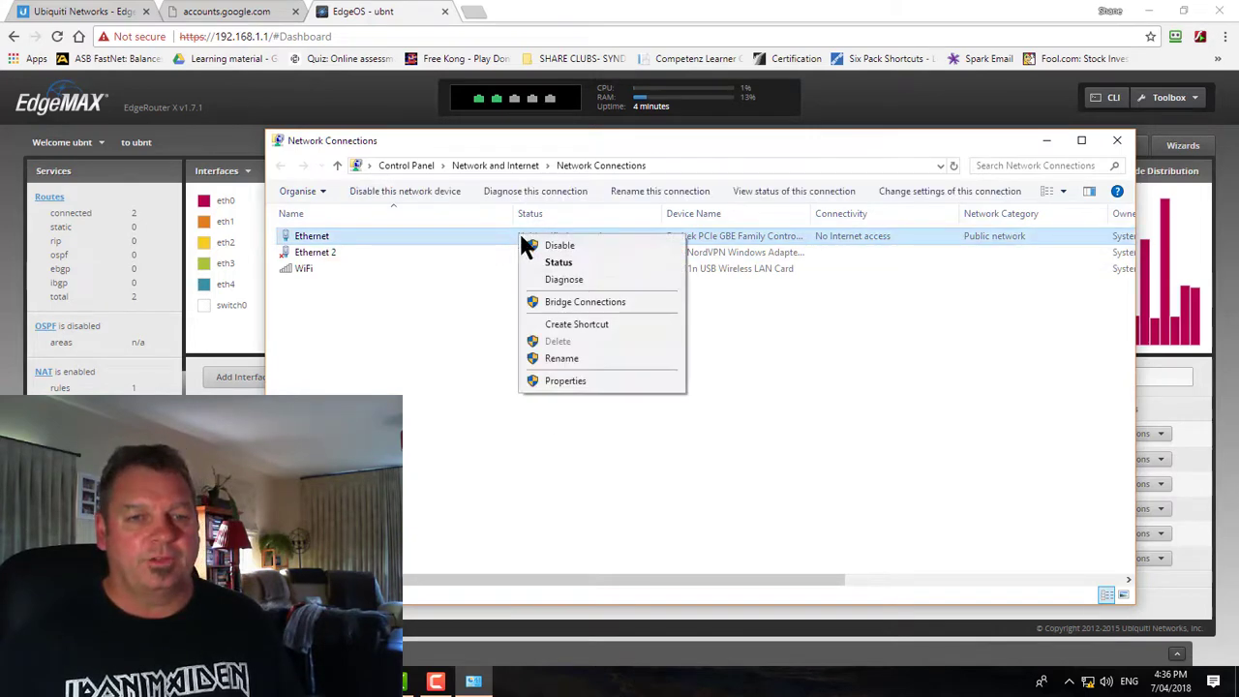
{"action": "left_click", "coordinate": [567, 380]}
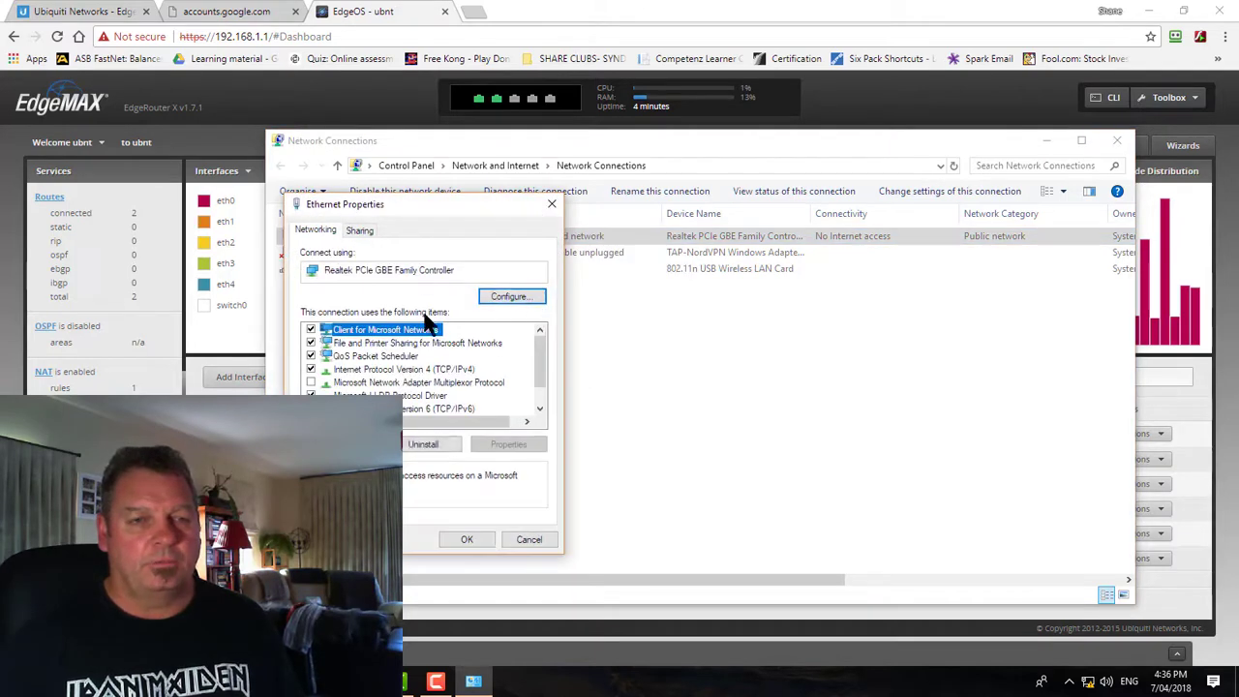
{"action": "double_click", "coordinate": [424, 371]}
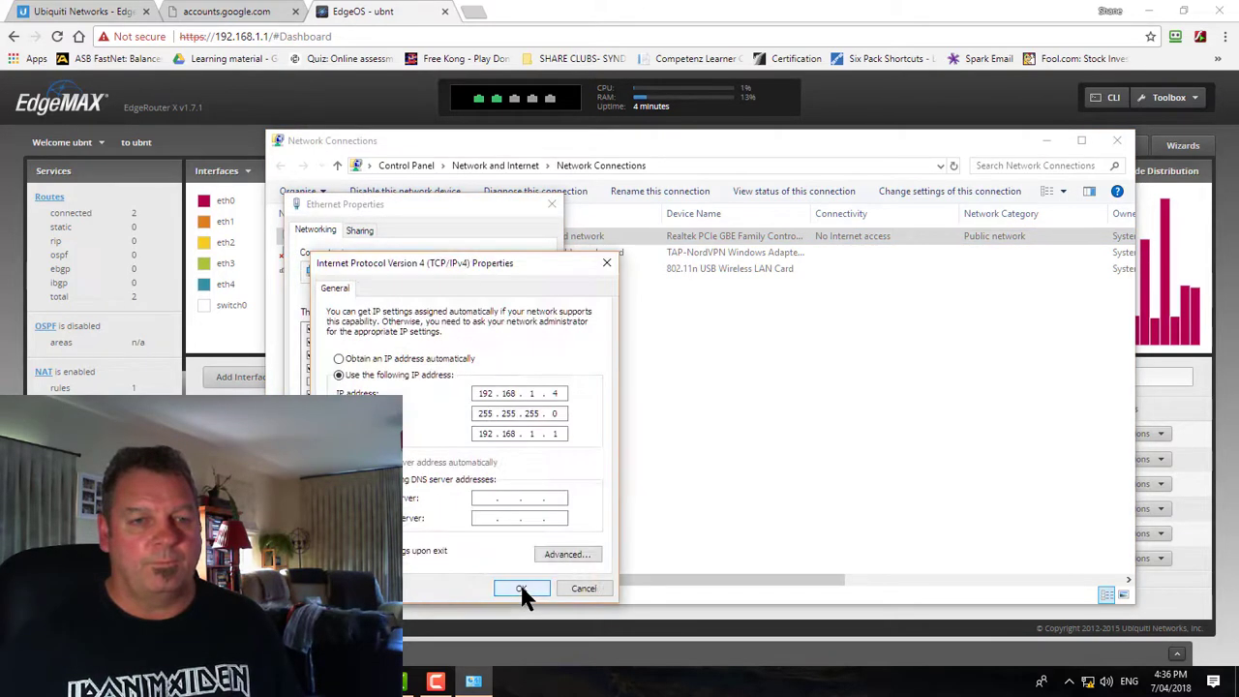
{"action": "left_click", "coordinate": [339, 359]}
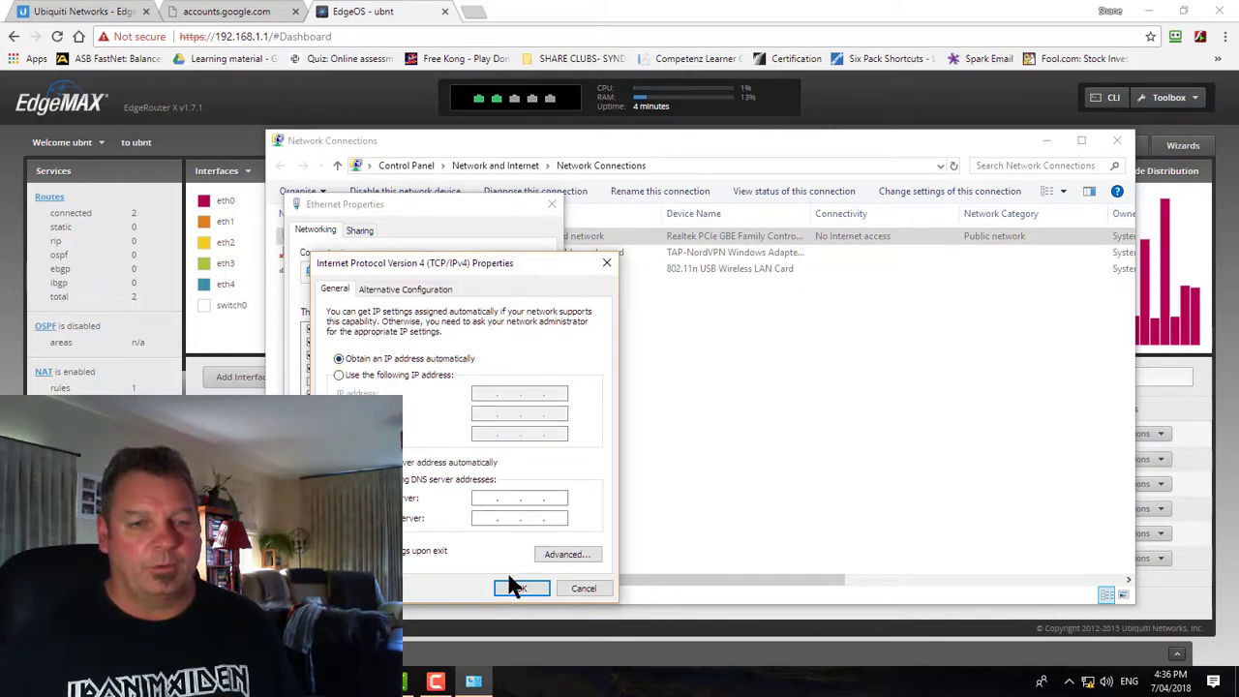
{"action": "left_click", "coordinate": [513, 588]}
{"action": "left_click", "coordinate": [466, 539]}
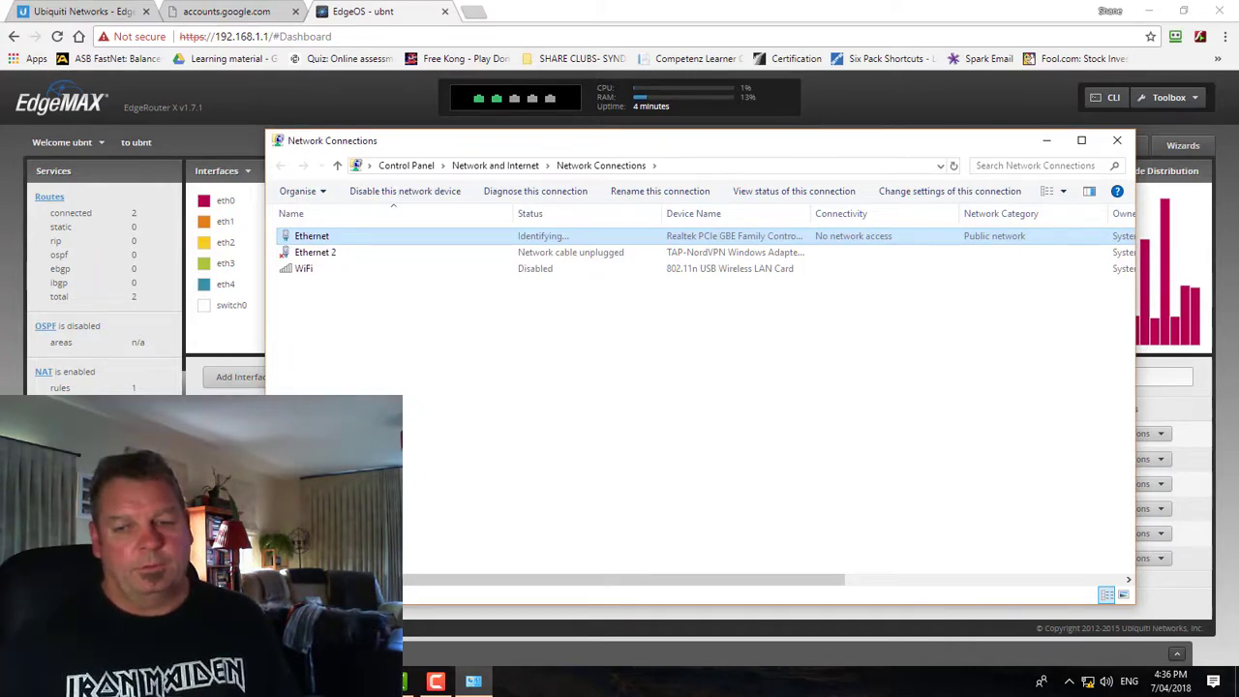
Run ipconfig in Command Prompt to confirm address 192.168.1.38, then close it and Network Connections
{"action": "key", "text": "super"}
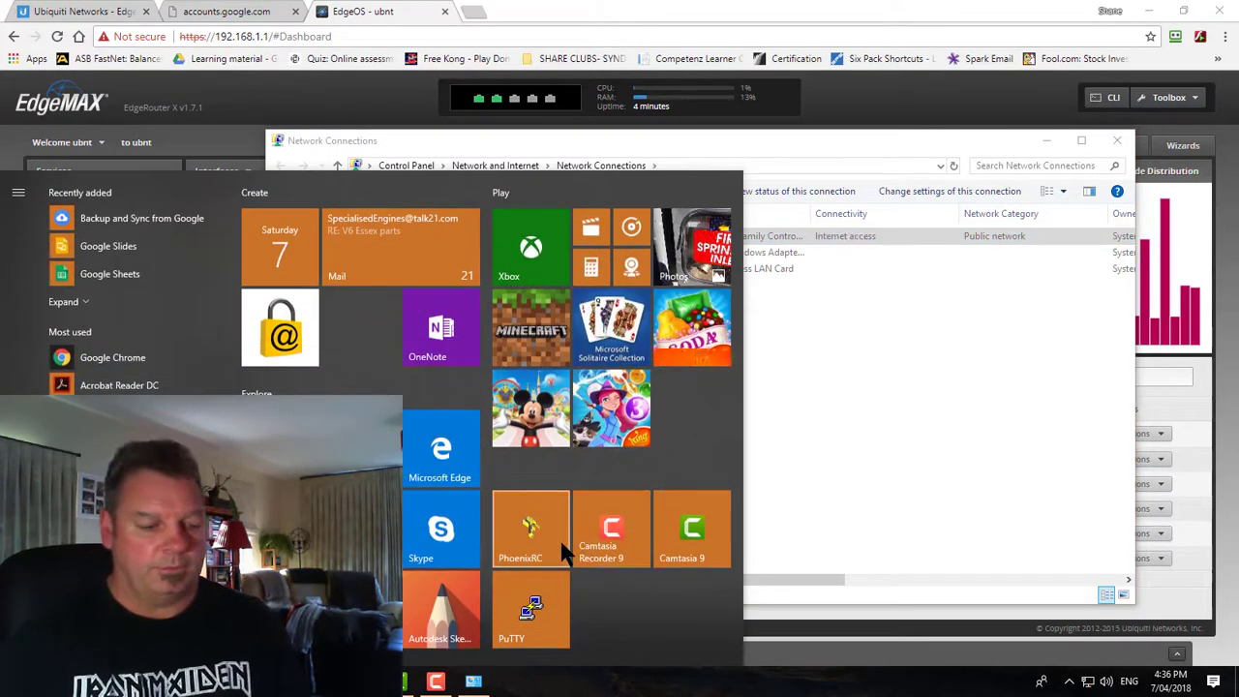
{"action": "type", "text": "cmd"}
{"action": "key", "text": "Return"}
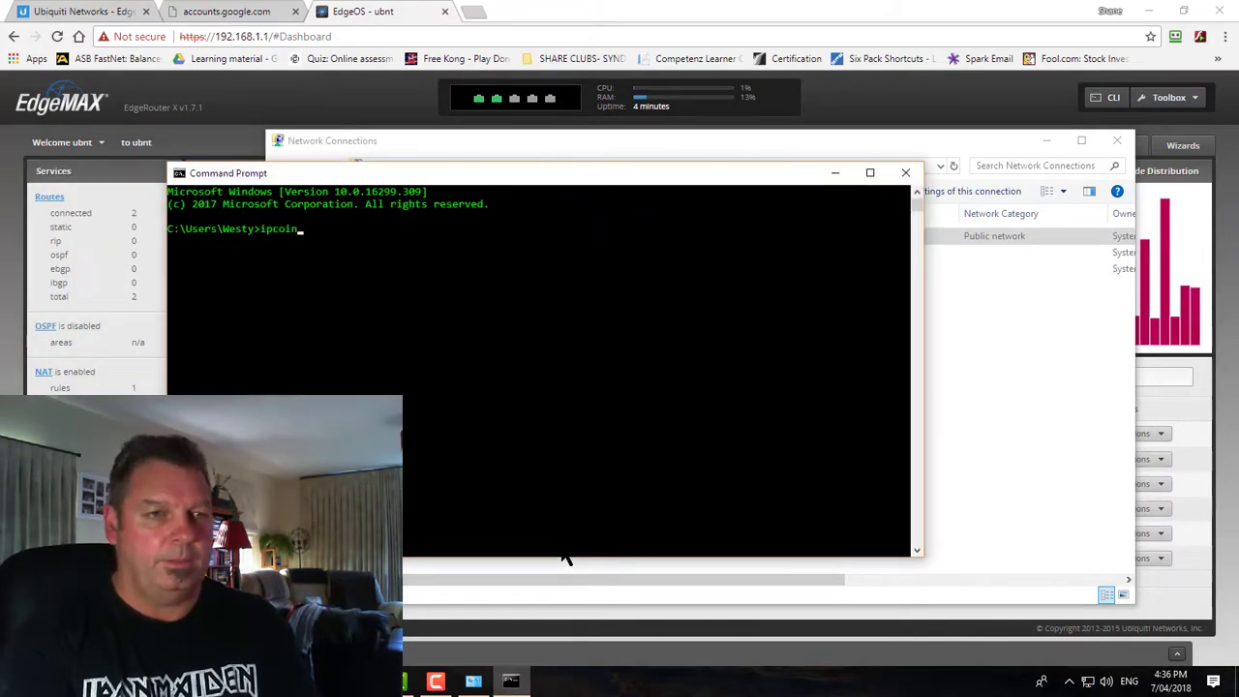
{"action": "type", "text": "ipconf"}
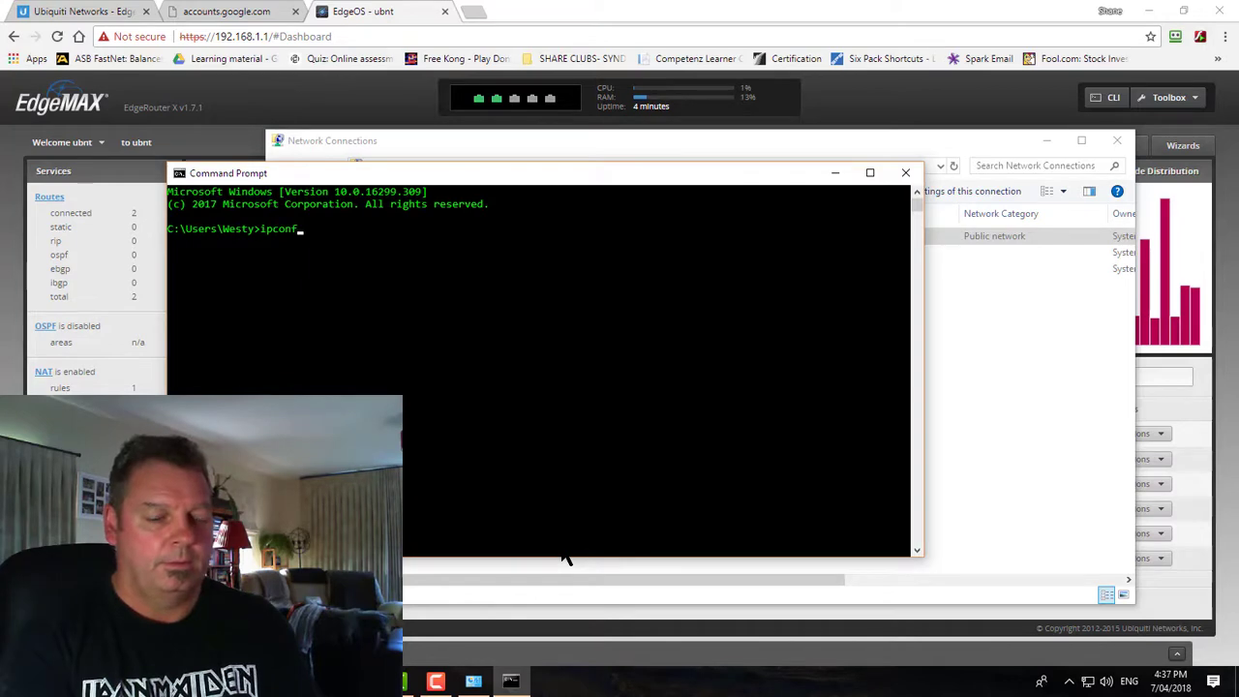
{"action": "type", "text": "ig"}
{"action": "key", "text": "Return"}
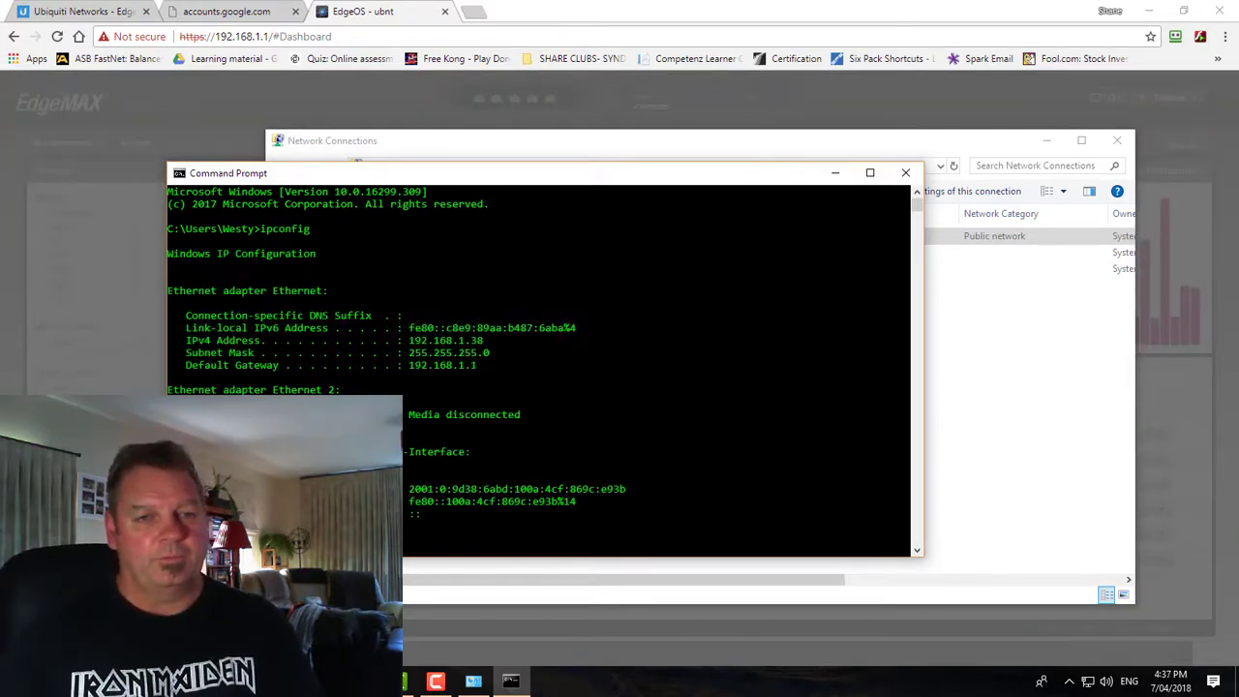
{"action": "left_click", "coordinate": [904, 172]}
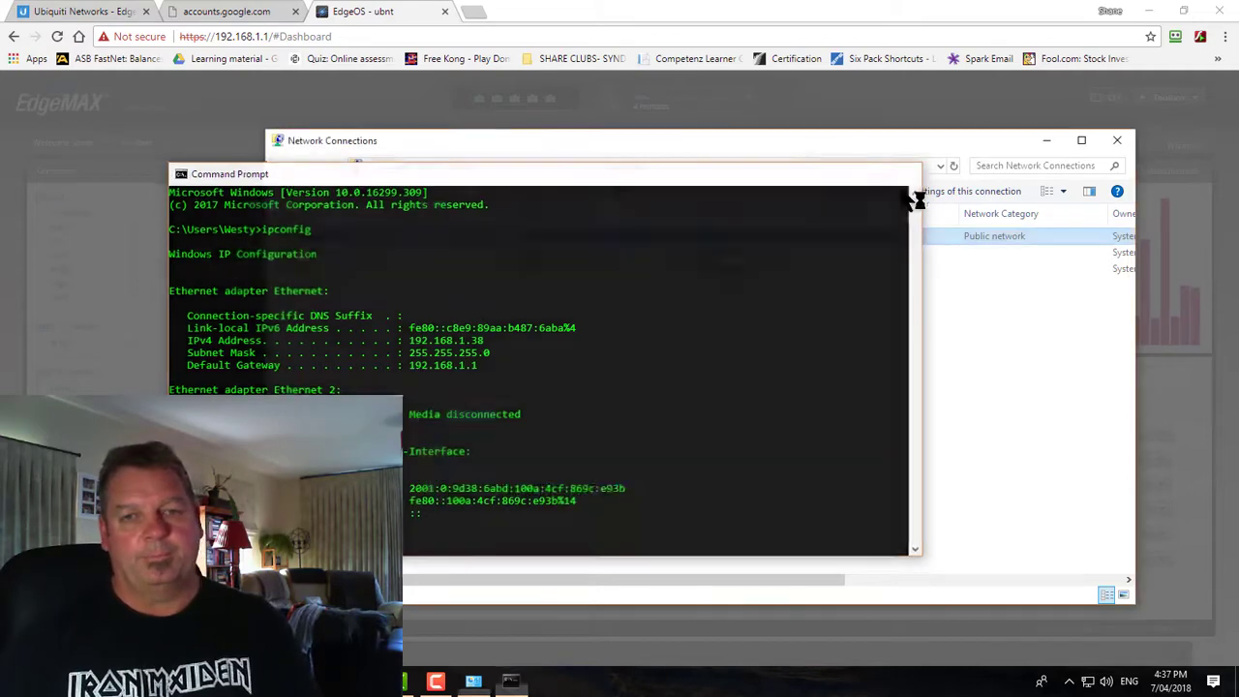
{"action": "left_click", "coordinate": [1117, 140]}
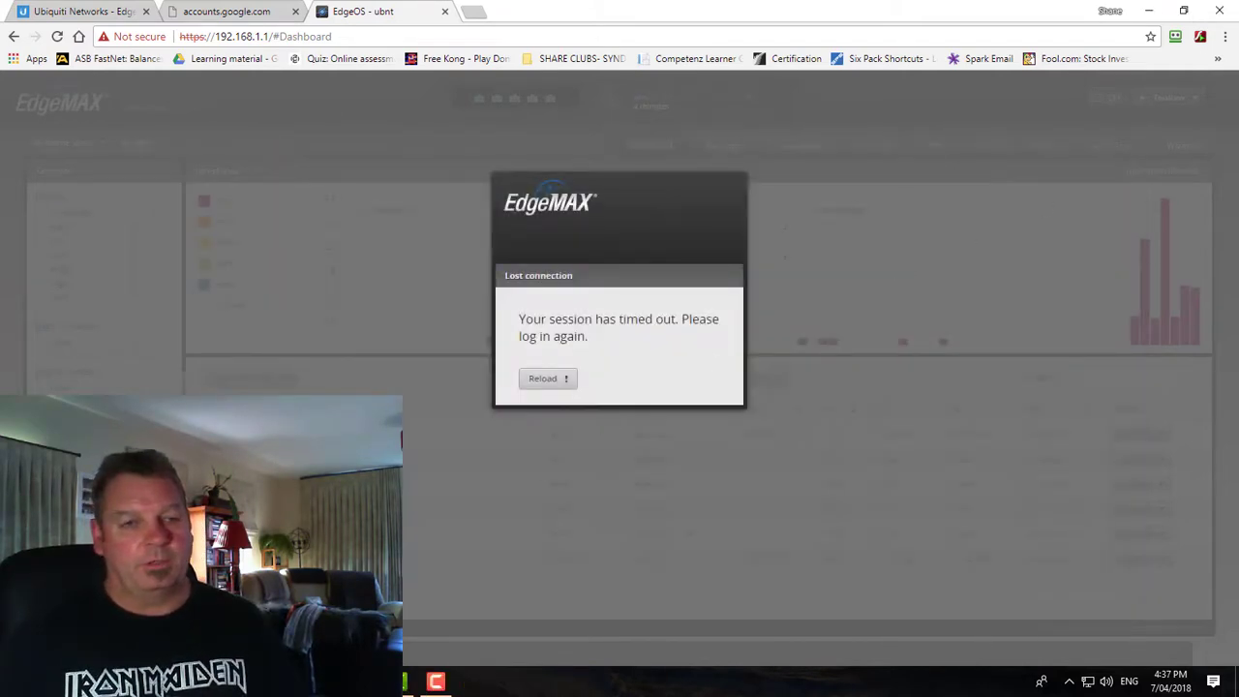
{"action": "key", "text": "super"}
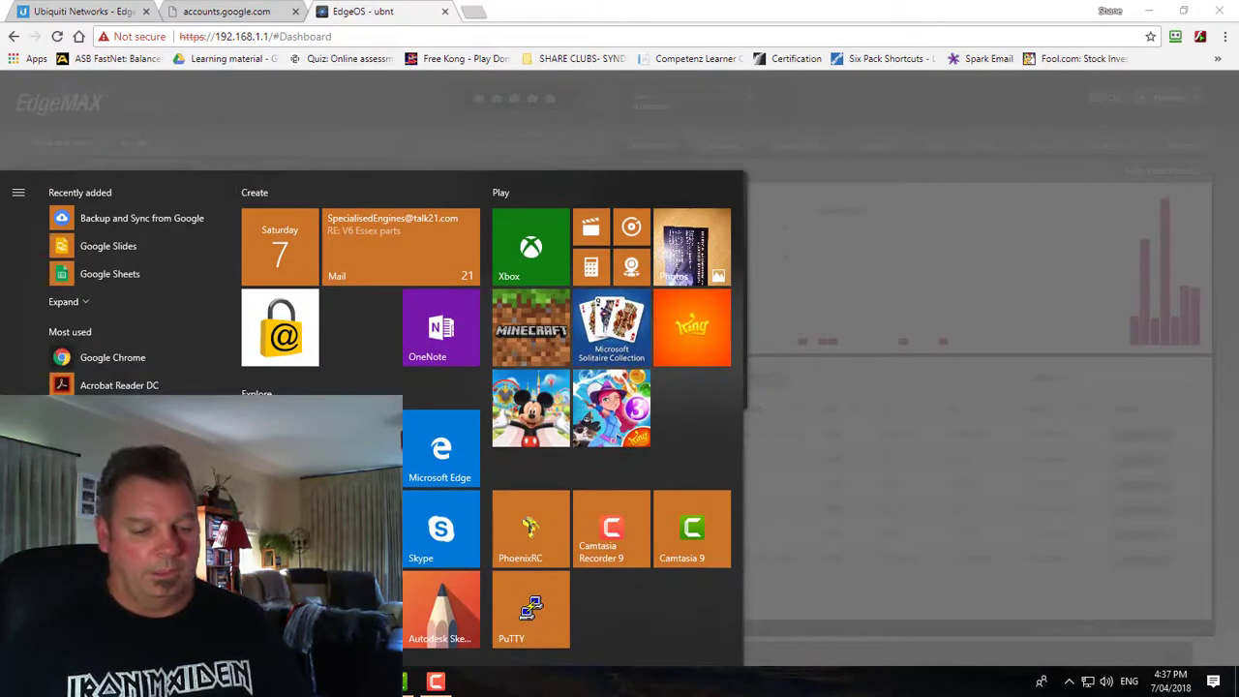
{"action": "type", "text": "cmd"}
{"action": "key", "text": "Return"}
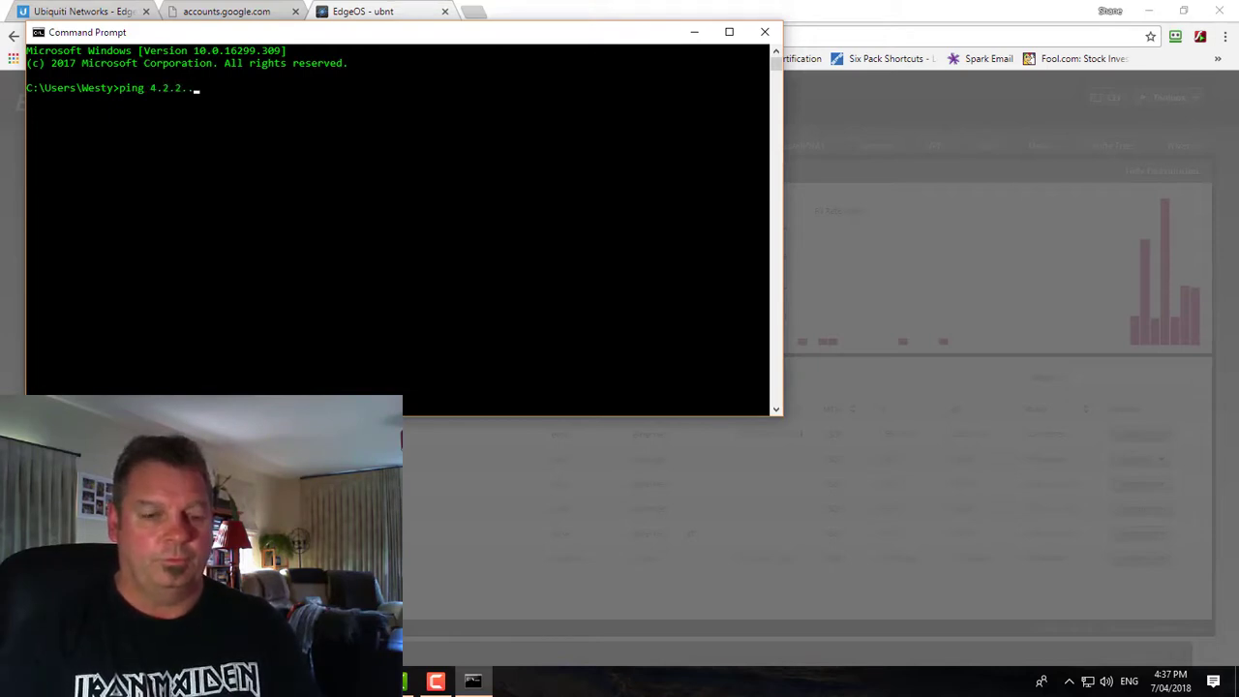
{"action": "type", "text": "ping 4.2.2.2"}
{"action": "key", "text": "Return"}
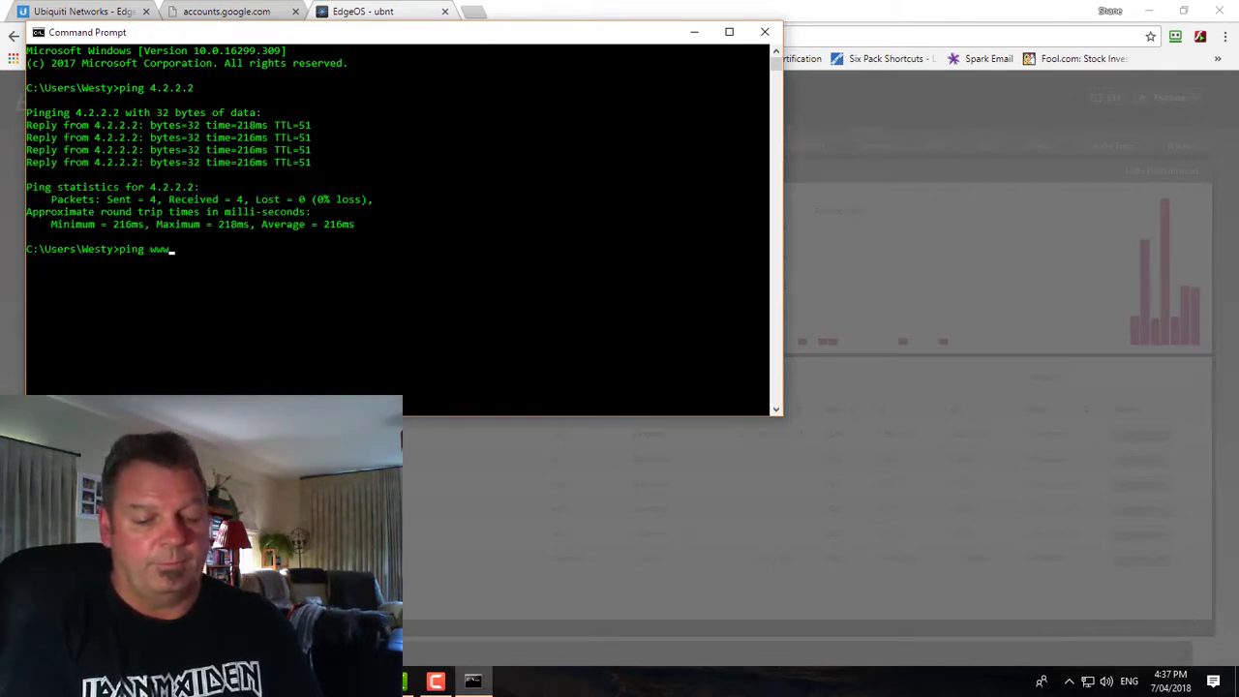
{"action": "type", "text": "gle"}
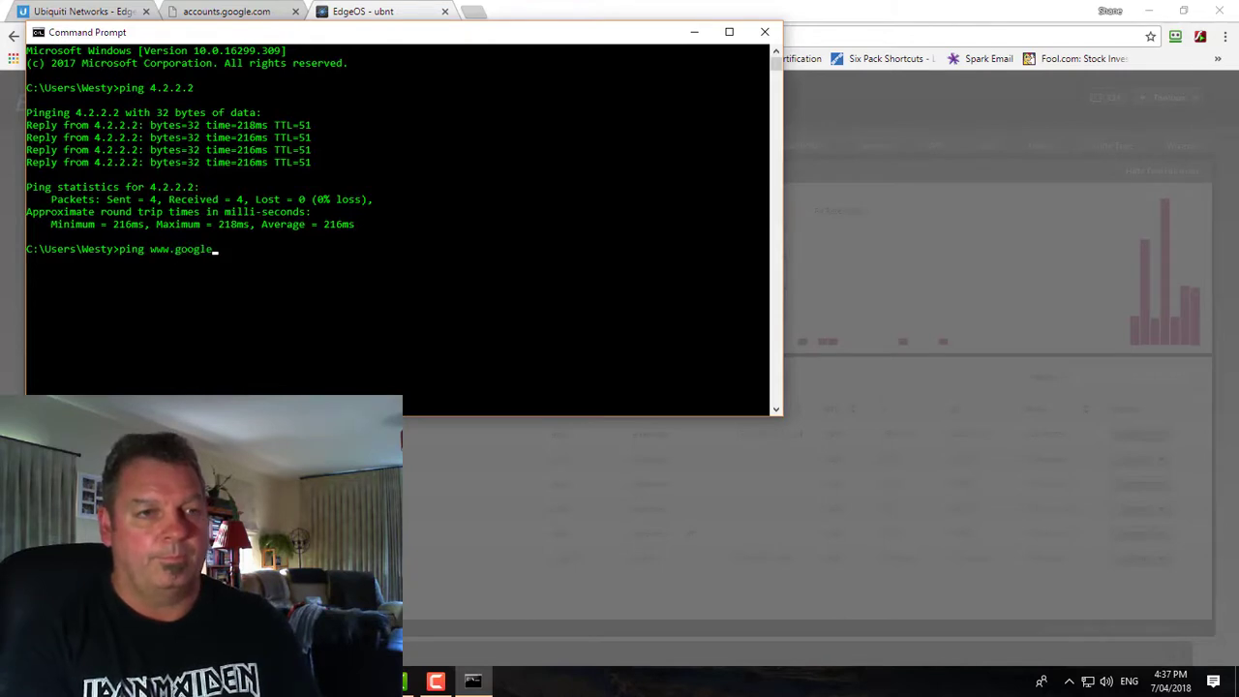
{"action": "type", "text": ".com"}
{"action": "key", "text": "Return"}
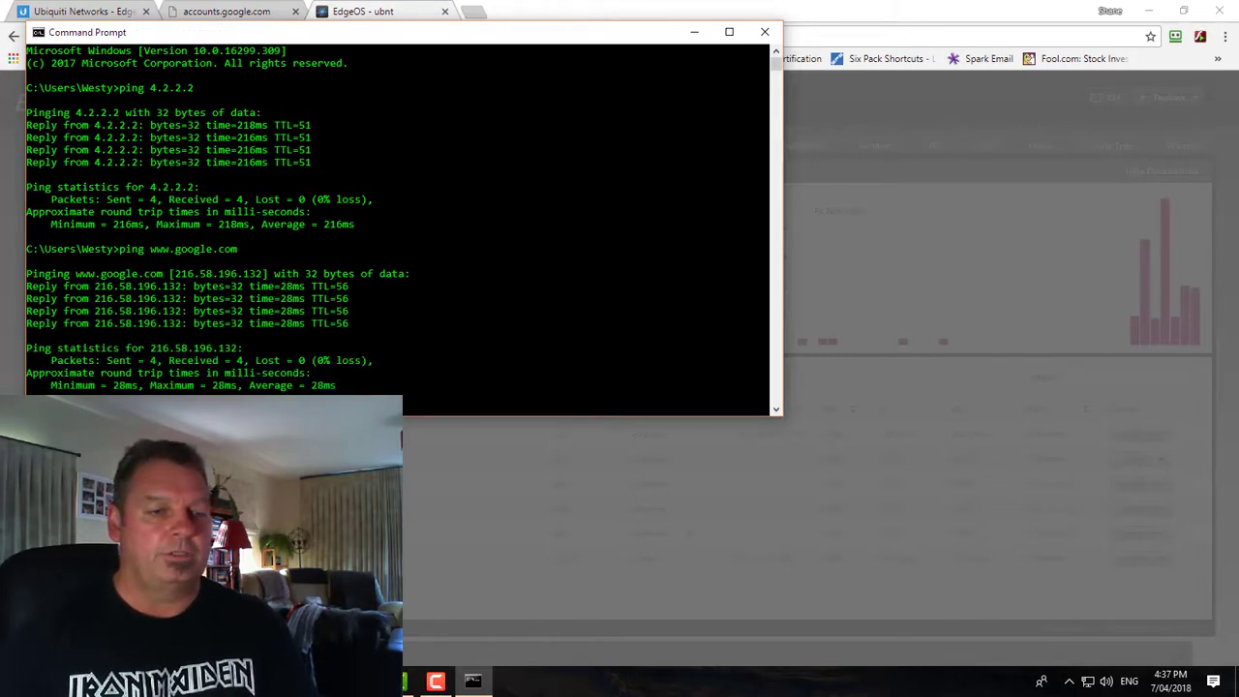
{"action": "key", "text": "alt+Tab"}
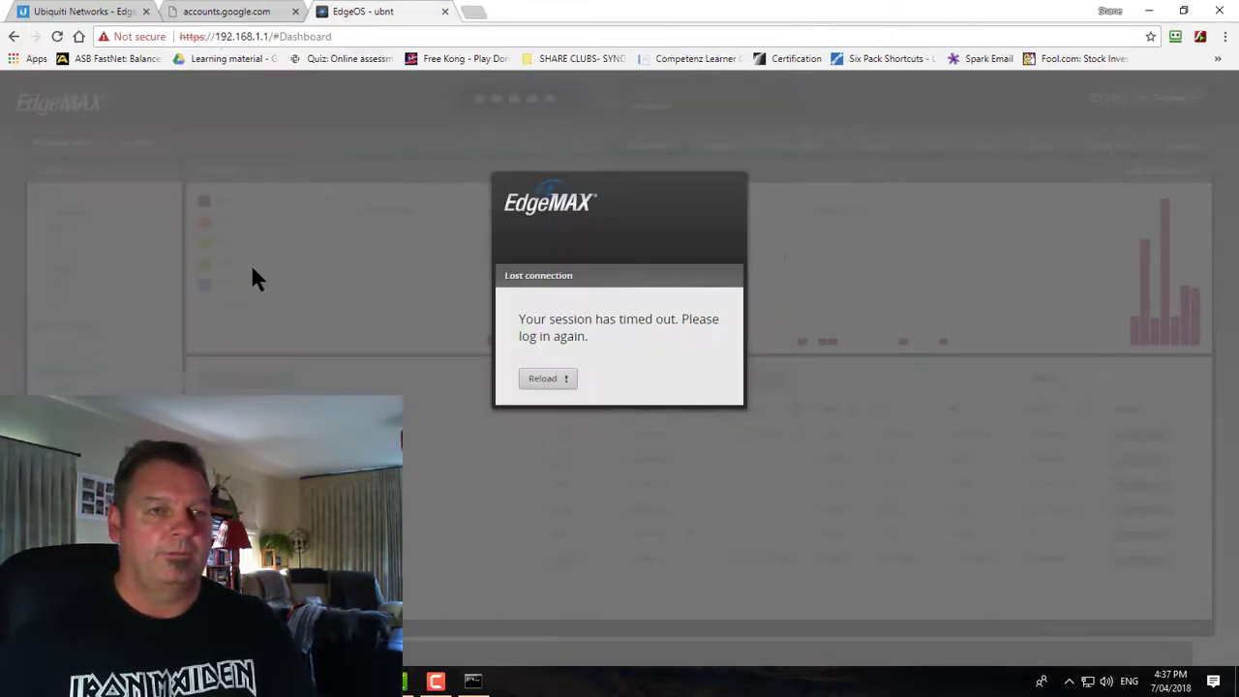
Search Google for 'edge router' from the Home page, then close the results tab
{"action": "left_click", "coordinate": [226, 11]}
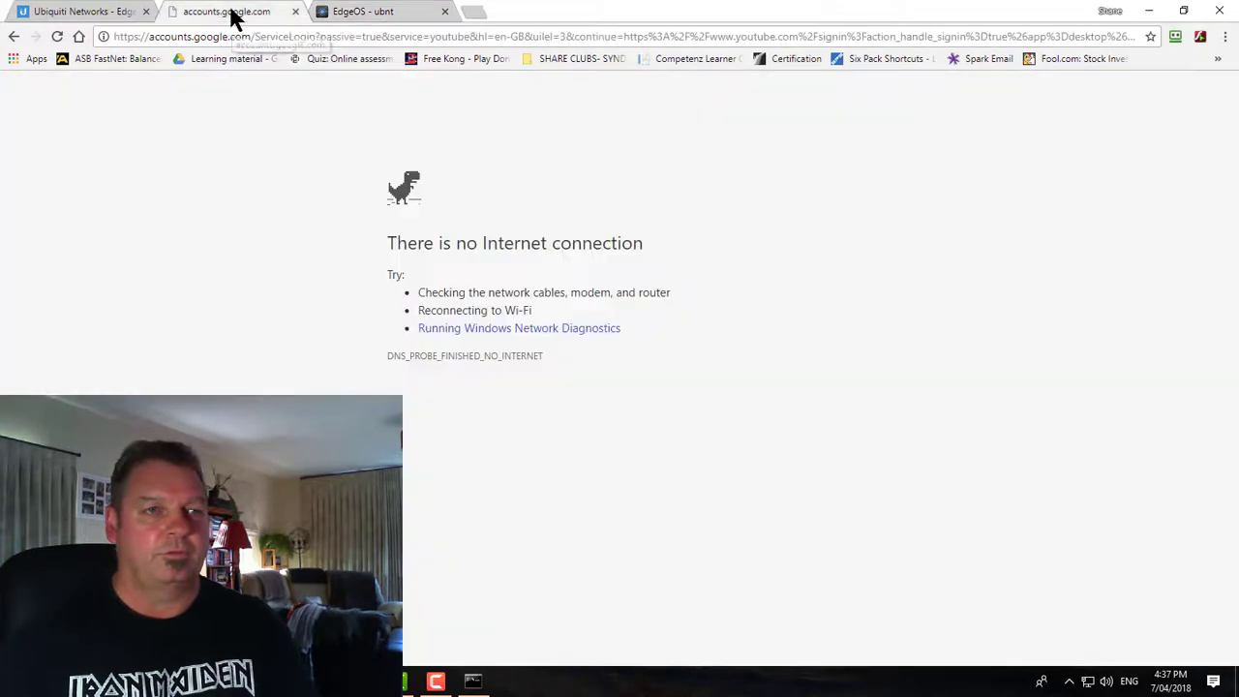
{"action": "left_click", "coordinate": [78, 36]}
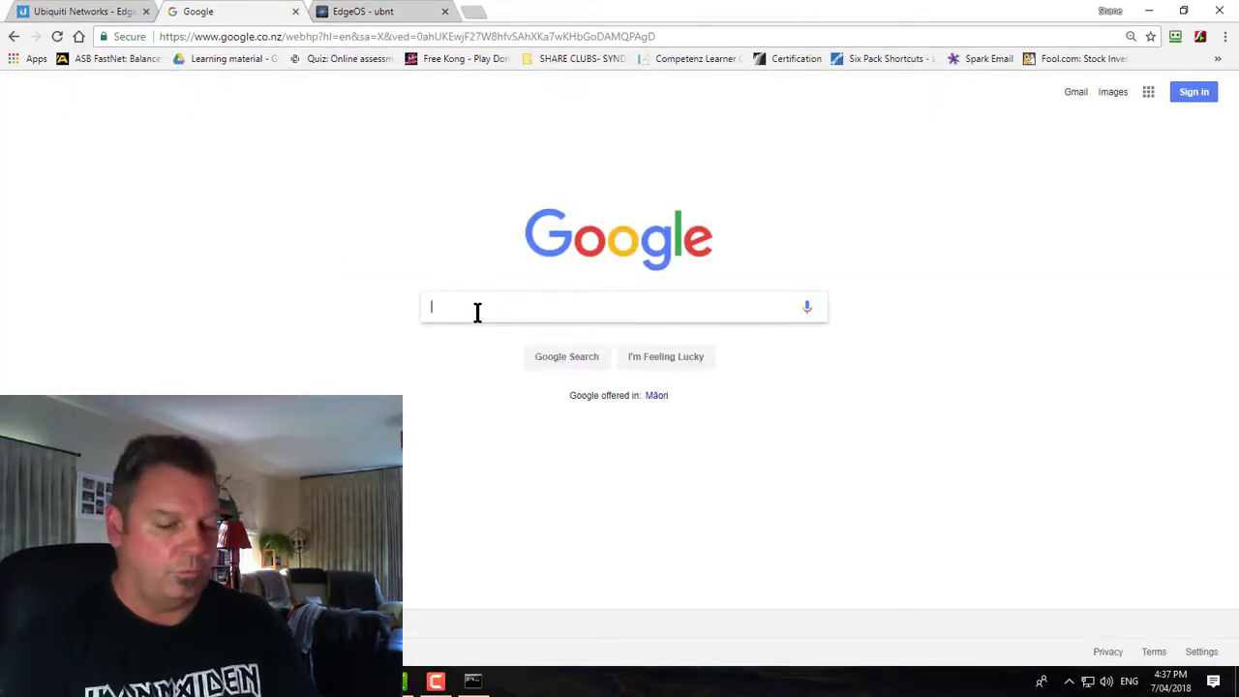
{"action": "type", "text": "edge router"}
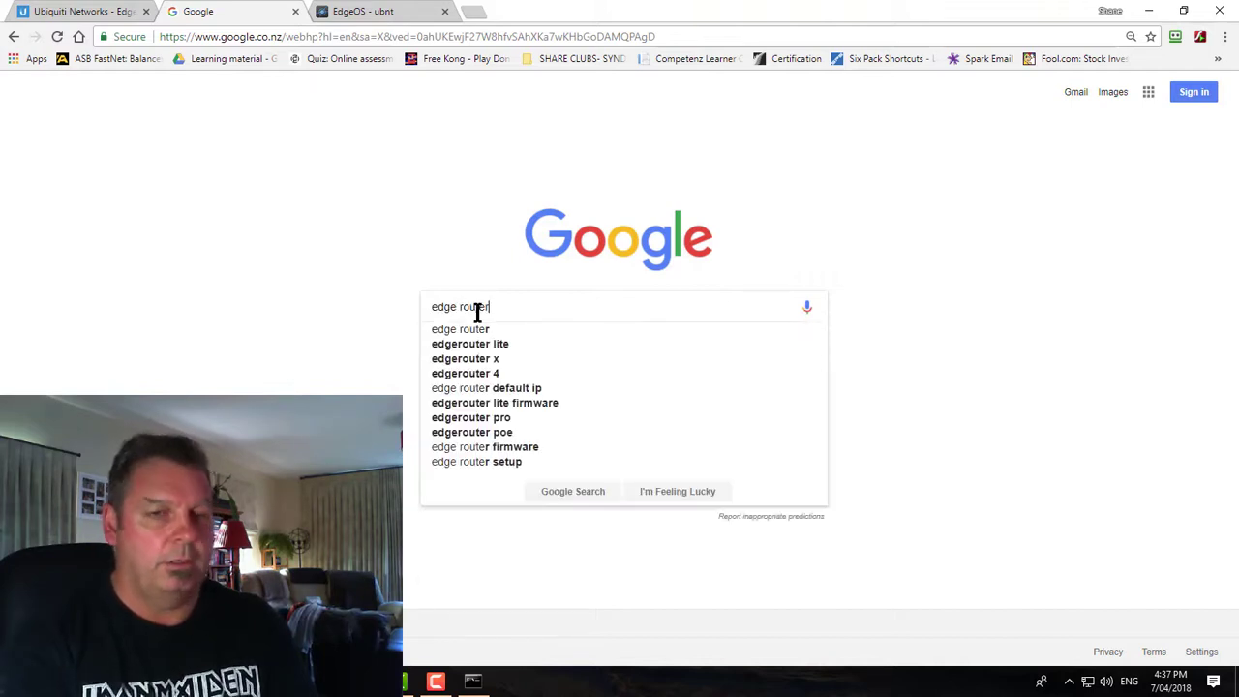
{"action": "key", "text": "Return"}
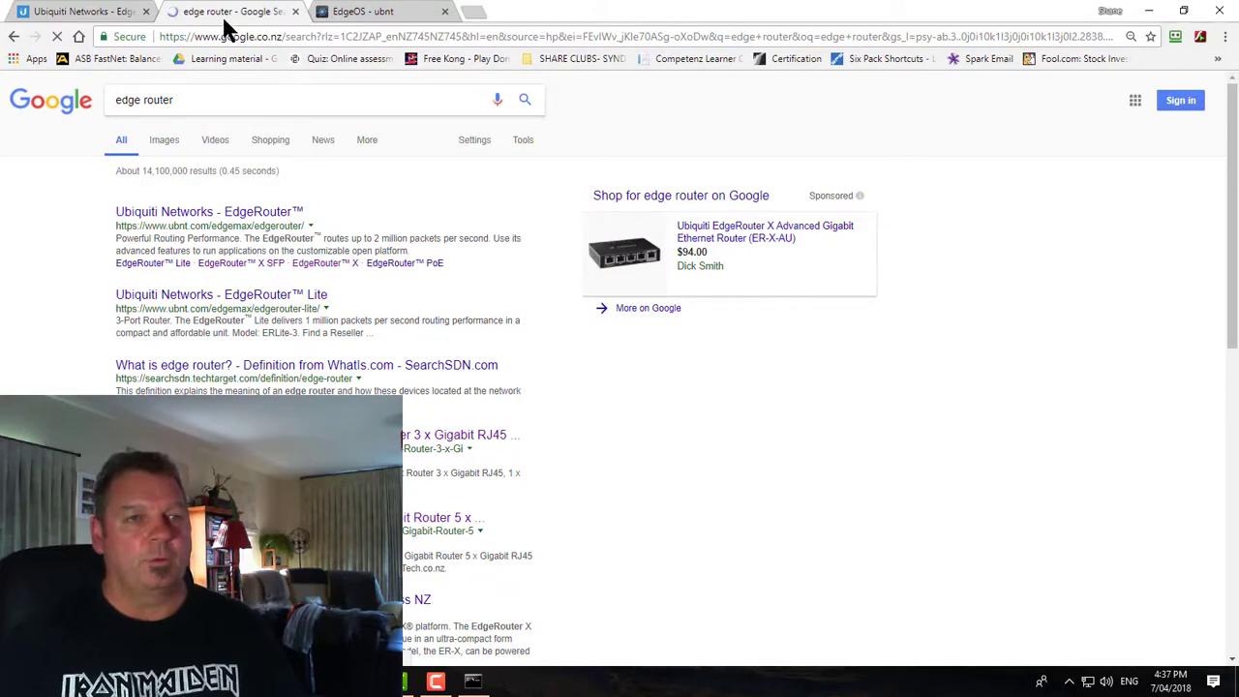
{"action": "left_click", "coordinate": [295, 11]}
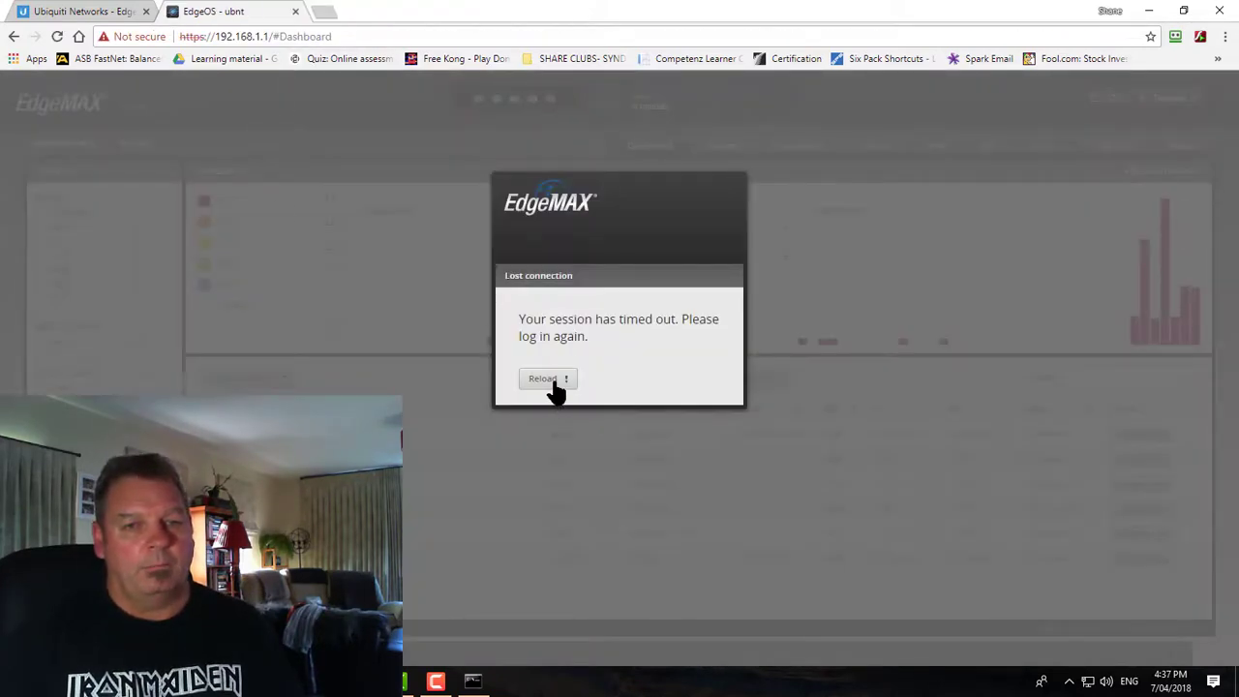
Reload the timed-out EdgeOS session, then close its failed tab and start a new tab
{"action": "left_click", "coordinate": [546, 379]}
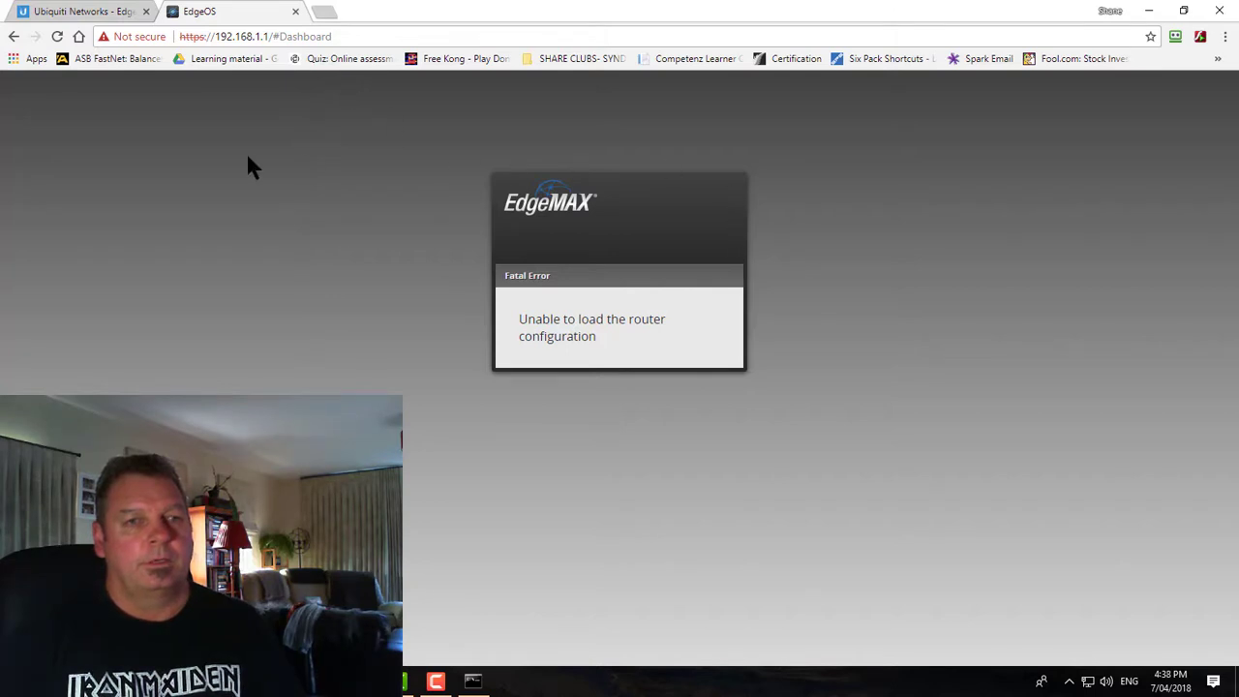
{"action": "left_click", "coordinate": [295, 12]}
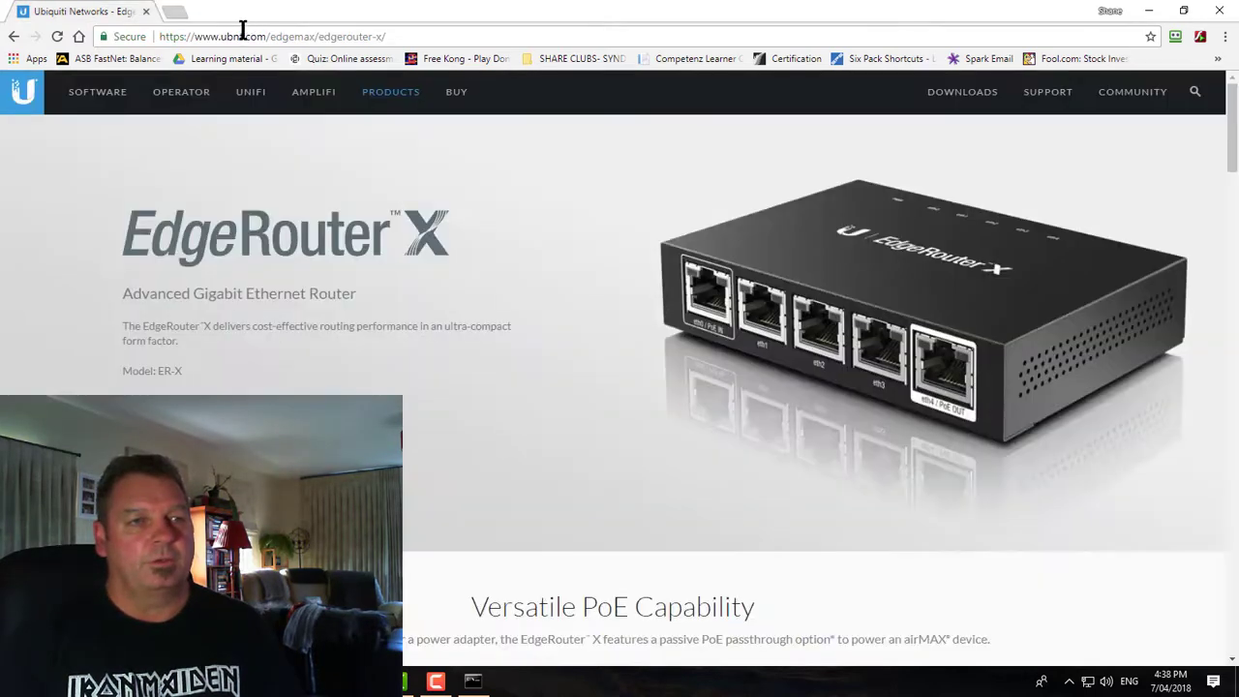
{"action": "left_click", "coordinate": [168, 14]}
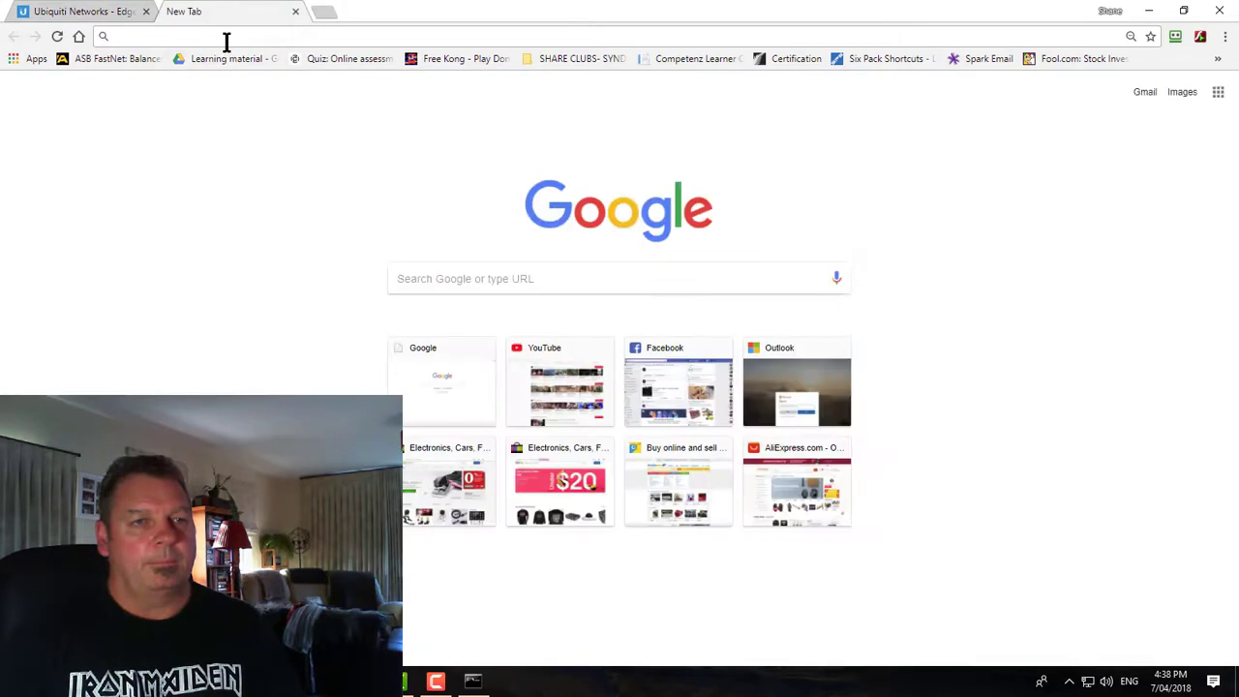
Load 192.168.1.1 in the new tab, which still shows 'Unable to load the router configuration'
{"action": "type", "text": "19"}
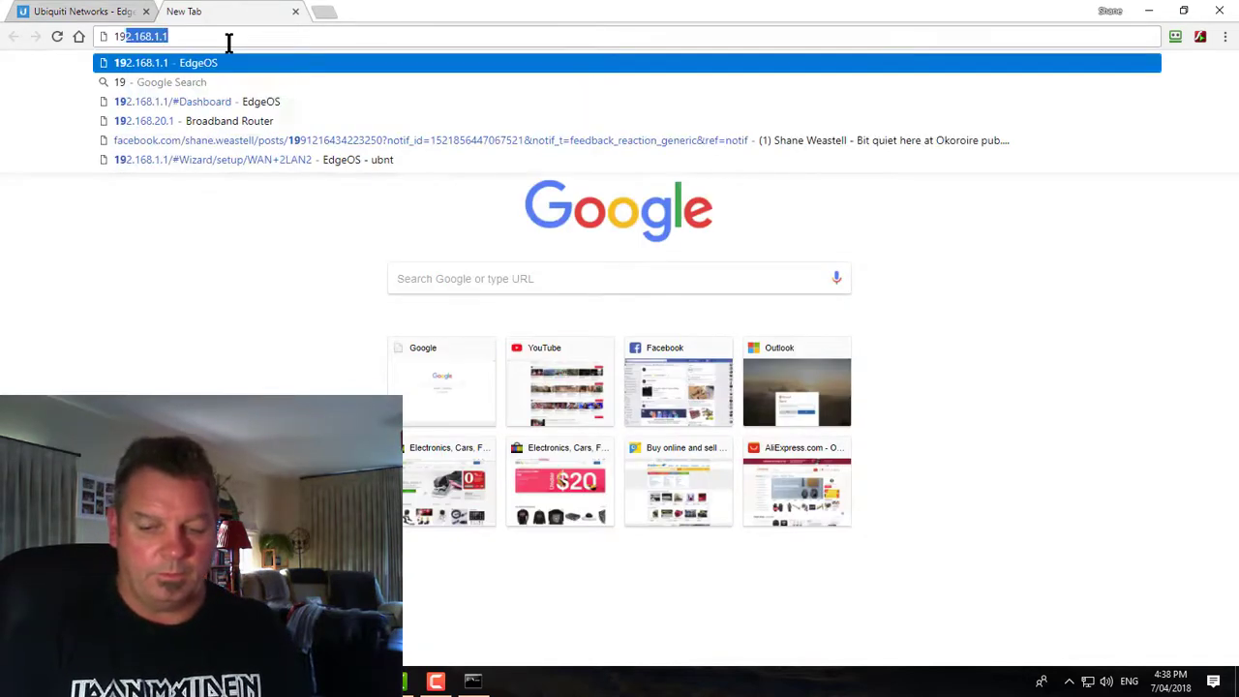
{"action": "type", "text": "2.168.1.1"}
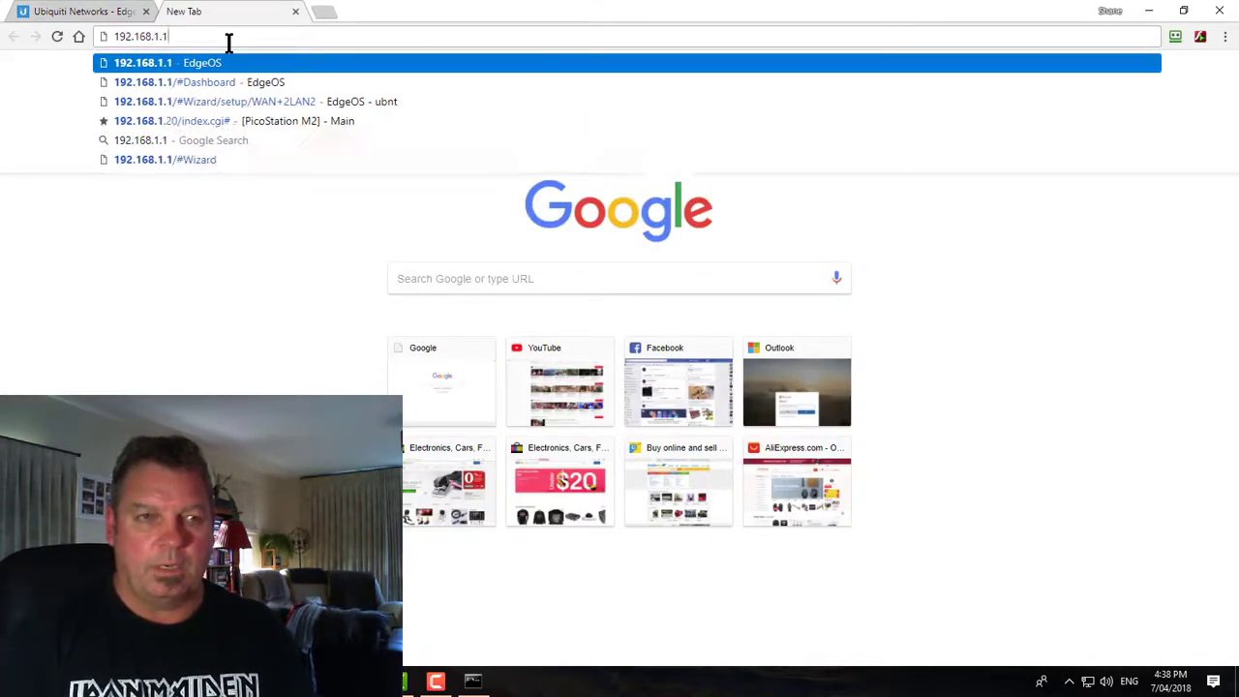
{"action": "key", "text": "Return"}
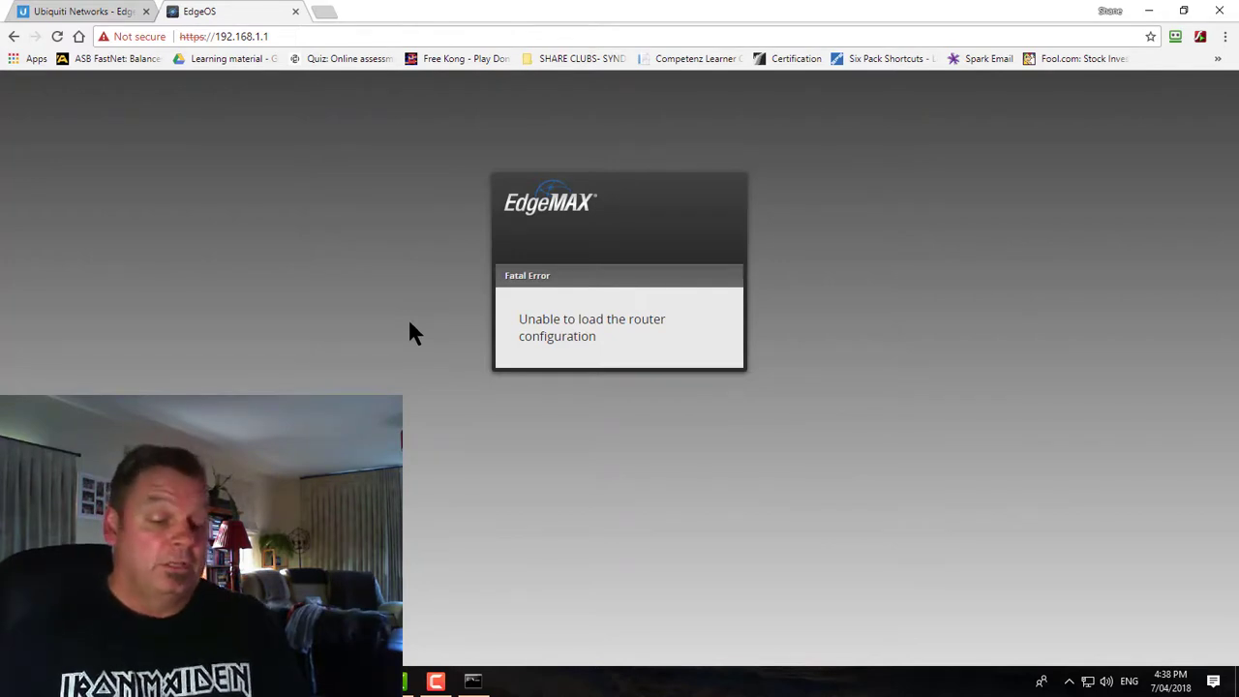
{"action": "left_click", "coordinate": [277, 36]}
{"action": "left_click", "coordinate": [290, 39]}
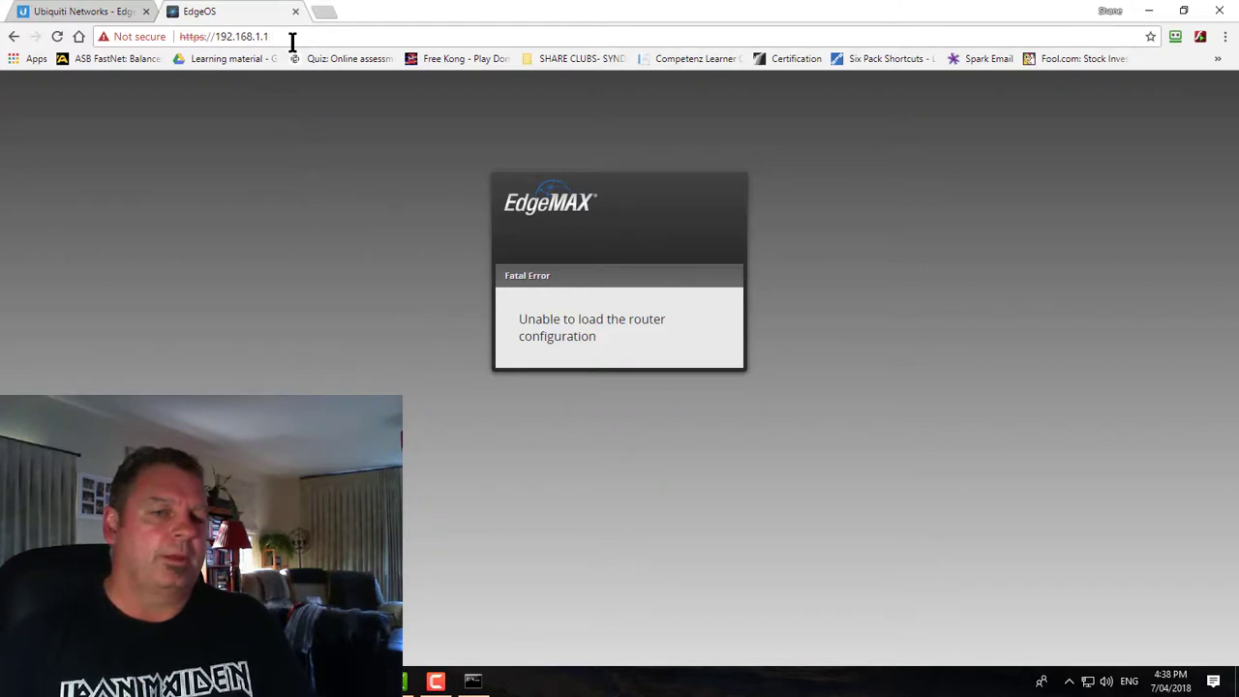
{"action": "left_click", "coordinate": [473, 680]}
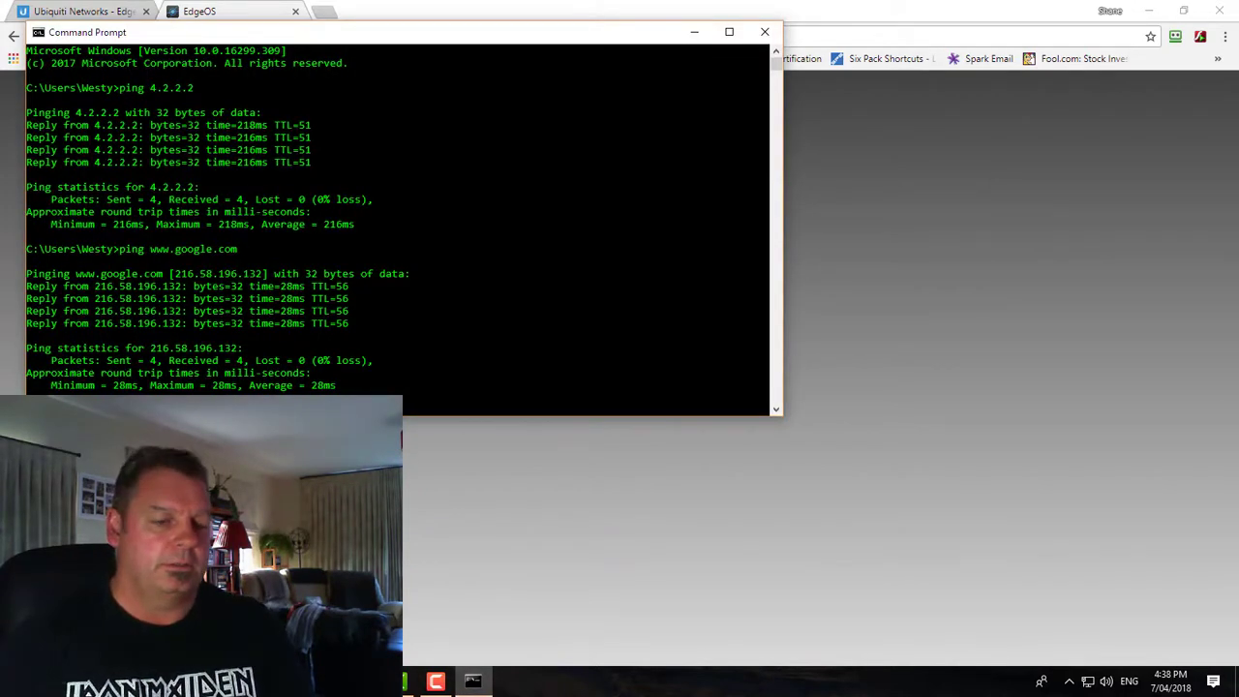
Clear the console and run ipconfig, confirming 192.168.1.38 with gateway 192.168.1.1, then close it
{"action": "type", "text": "cls"}
{"action": "key", "text": "Return"}
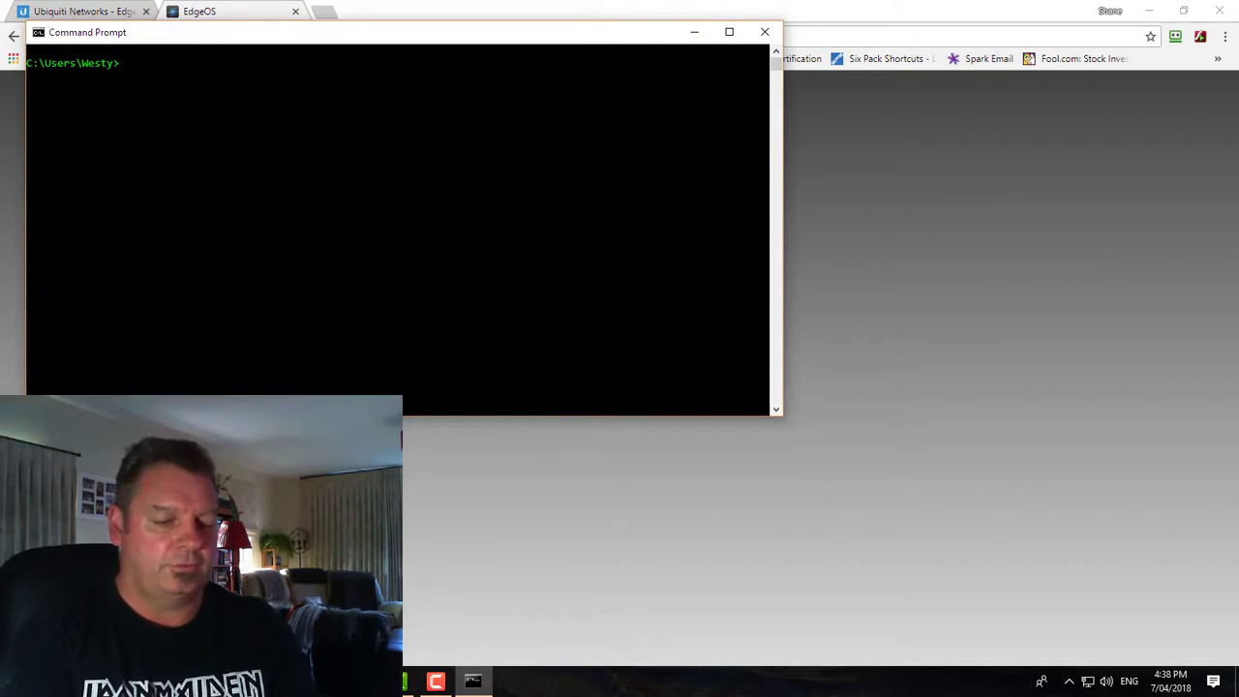
{"action": "type", "text": "ipconifg"}
{"action": "key", "text": "Return"}
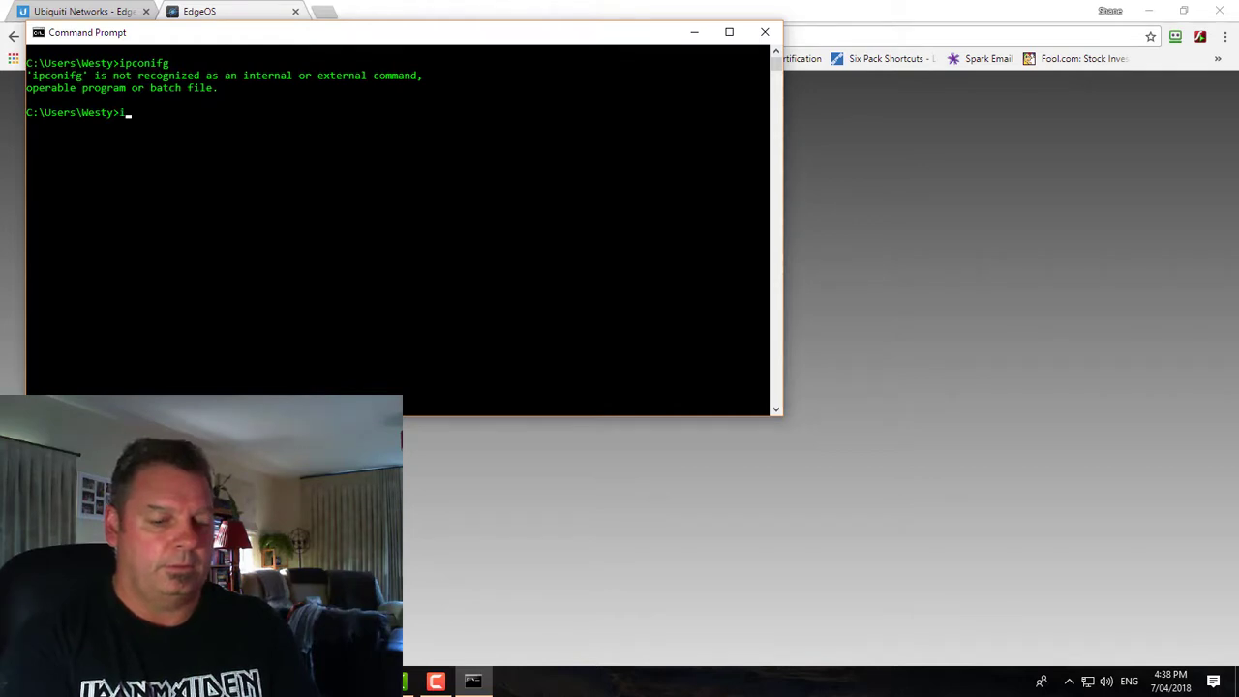
{"action": "type", "text": "ipconfig"}
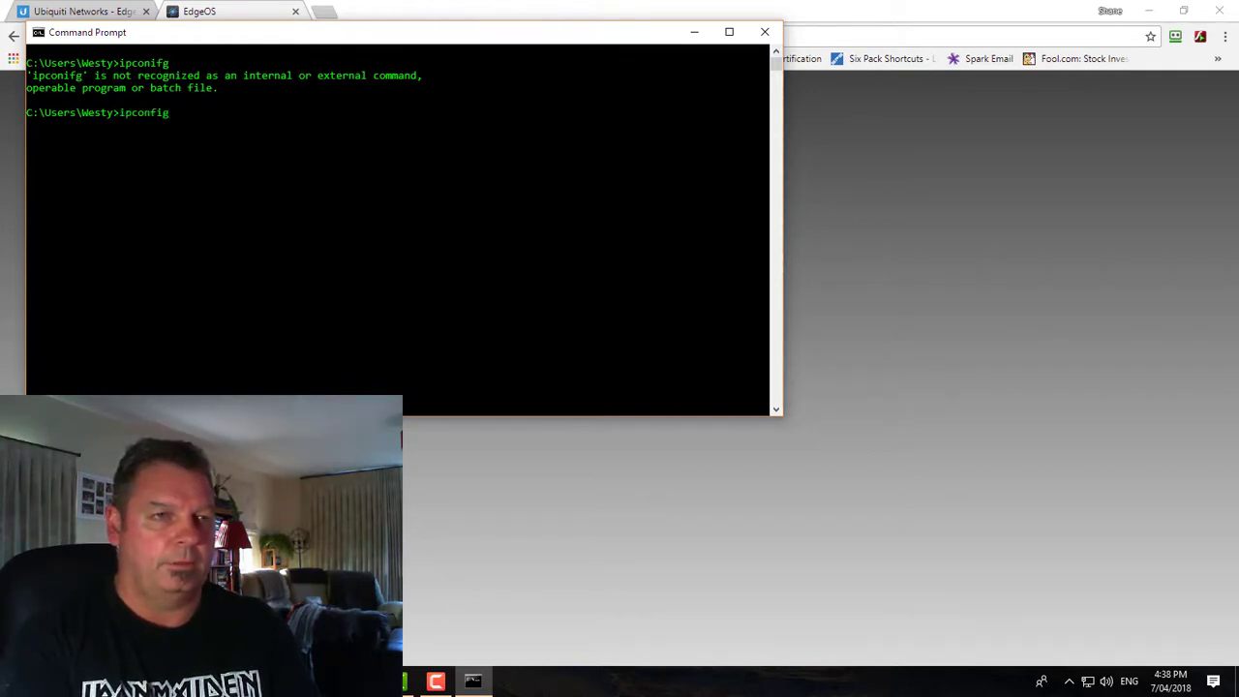
{"action": "key", "text": "Return"}
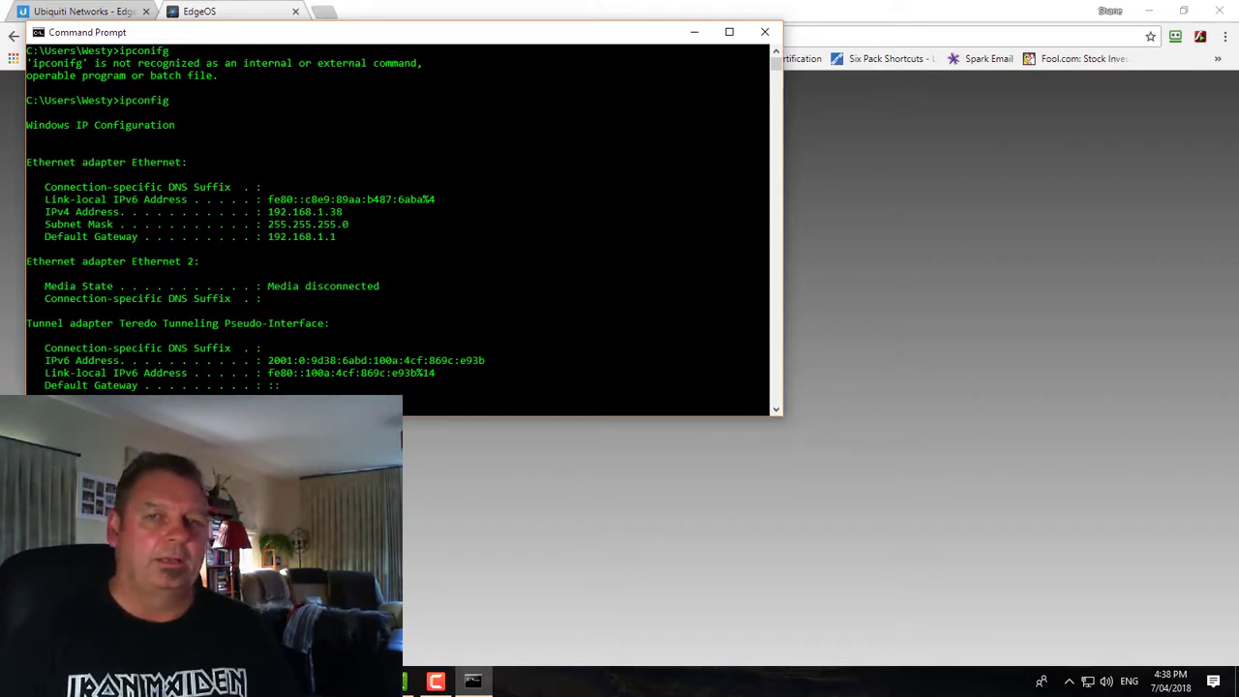
{"action": "left_click", "coordinate": [765, 32]}
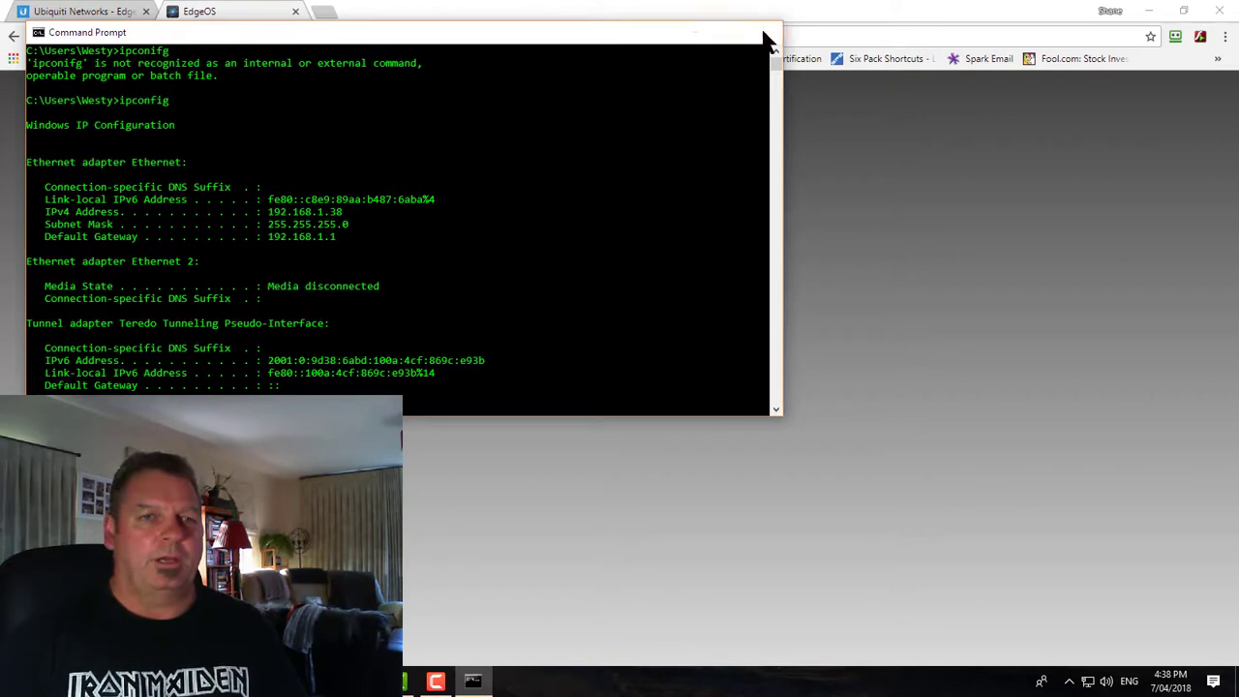
{"action": "left_click", "coordinate": [301, 36]}
{"action": "left_click", "coordinate": [301, 36]}
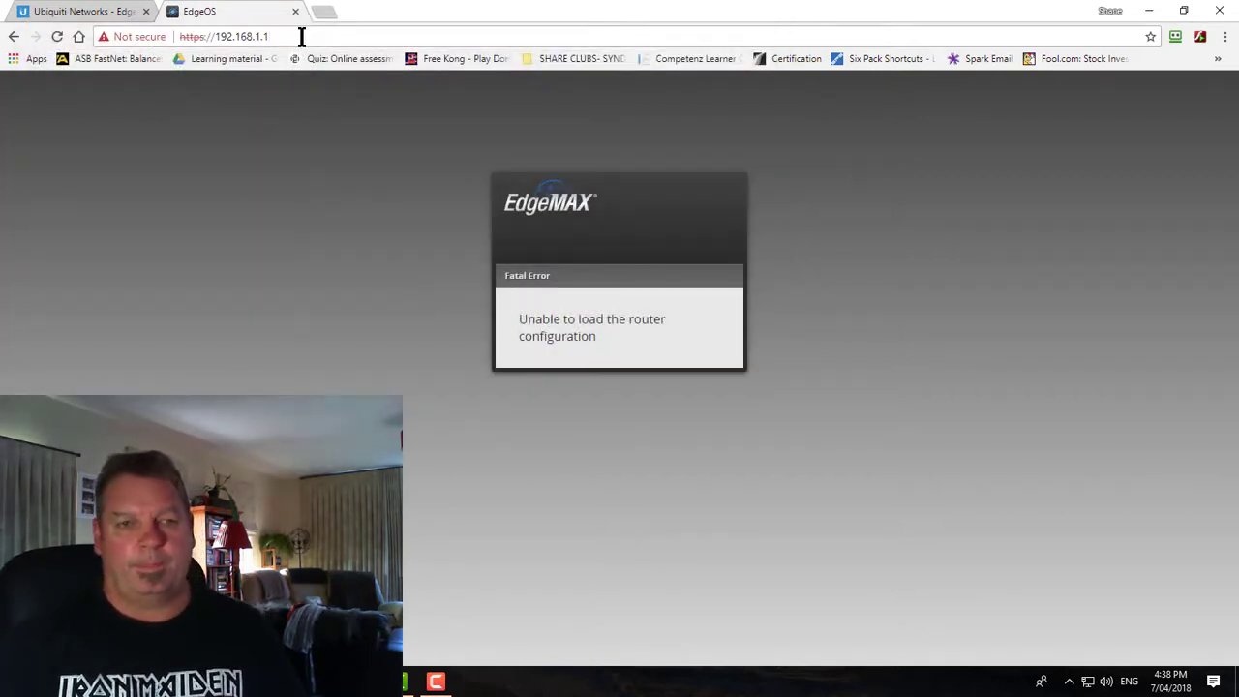
{"action": "key", "text": "Return"}
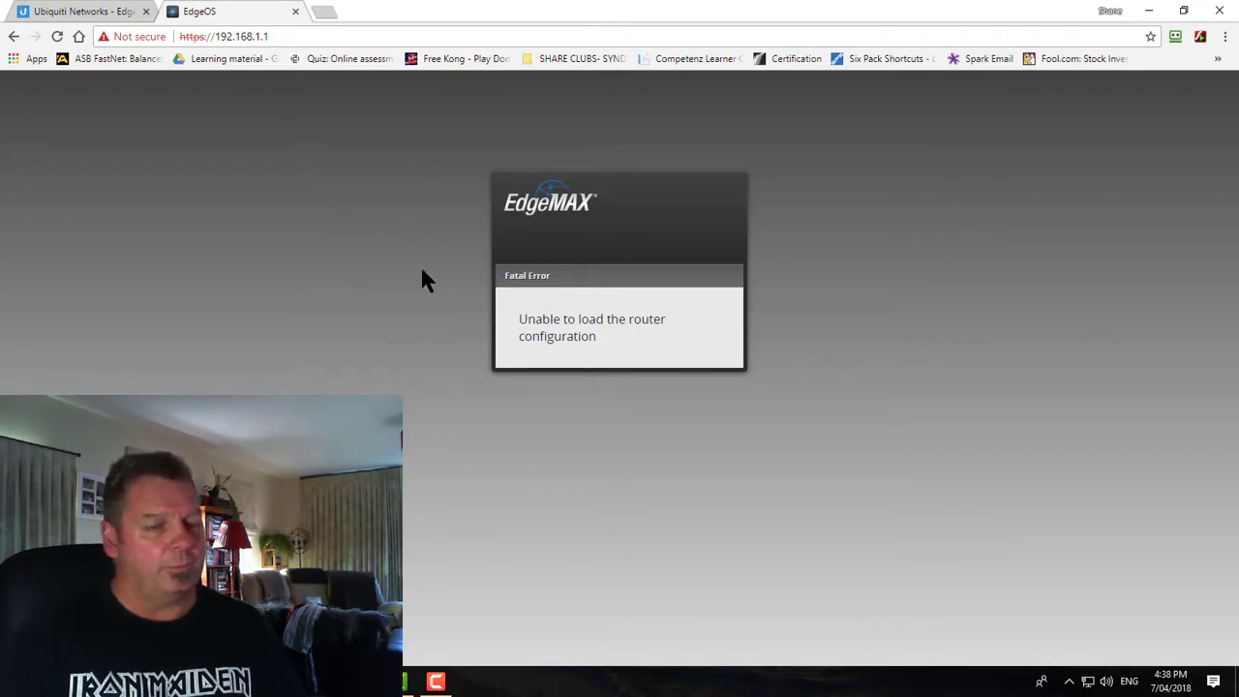
{"action": "left_click", "coordinate": [301, 39]}
{"action": "double_click", "coordinate": [301, 38]}
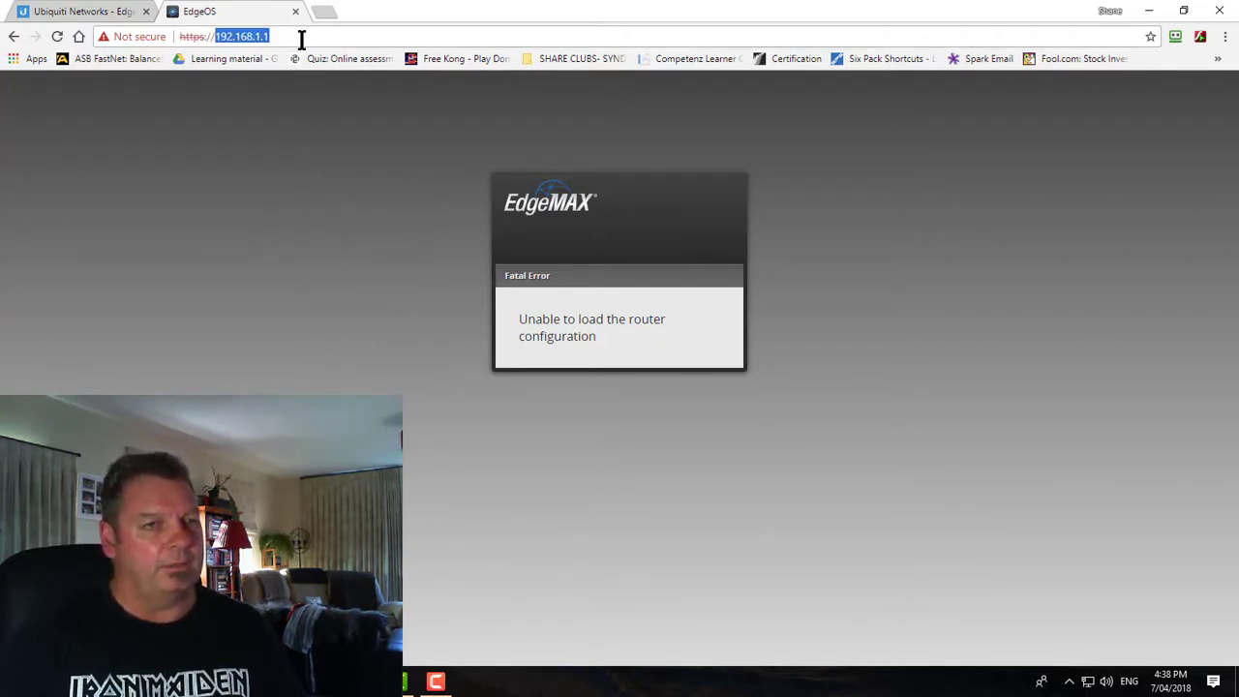
{"action": "left_click", "coordinate": [301, 38]}
{"action": "key", "text": "Return"}
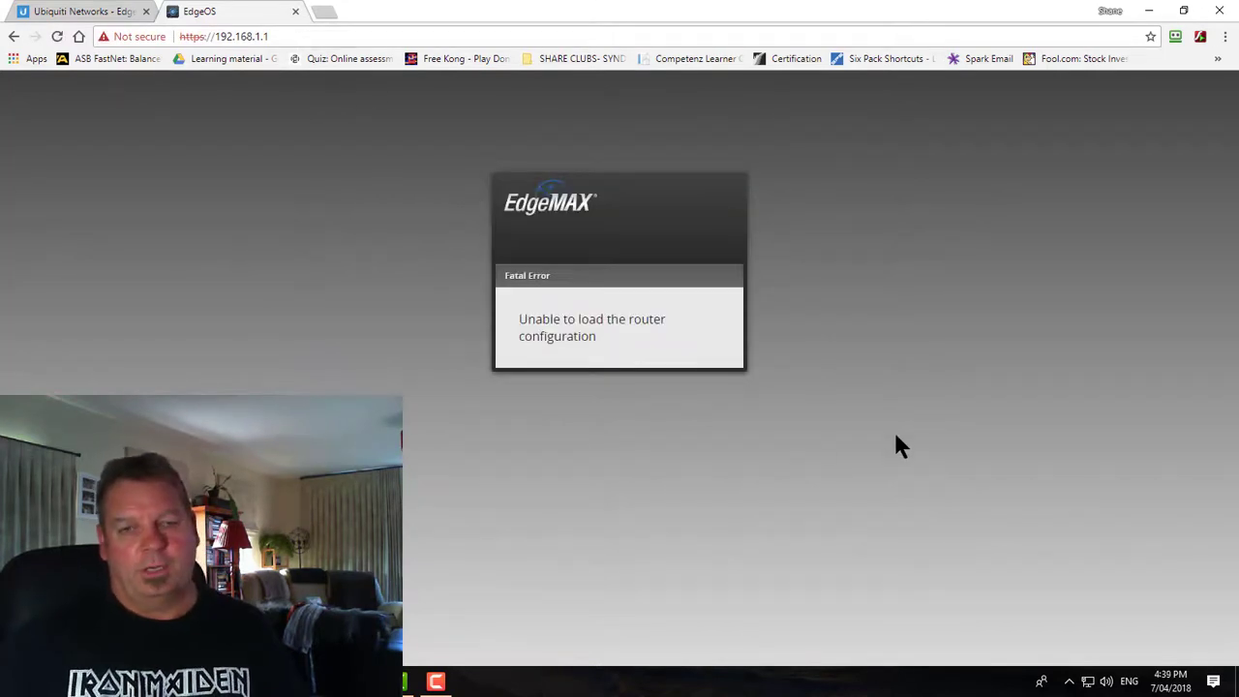
Go from Network & Internet settings to the adapter list and view the Ethernet status
{"action": "right_click", "coordinate": [1086, 681]}
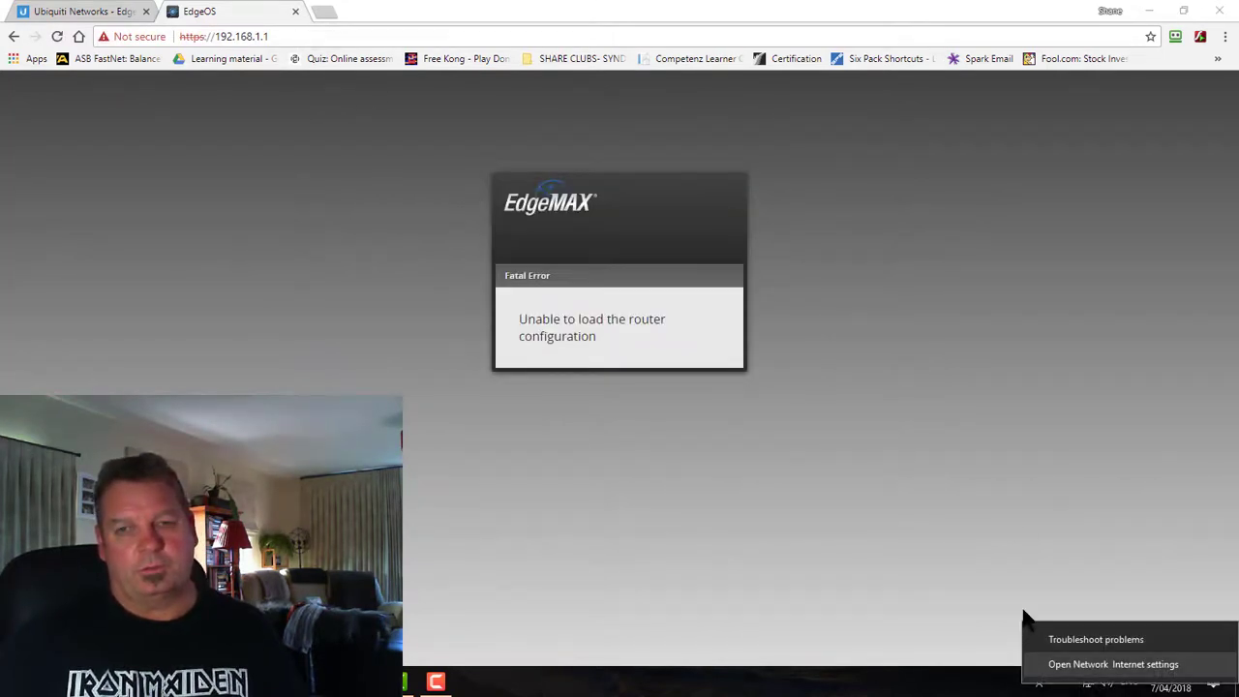
{"action": "left_click", "coordinate": [1219, 11]}
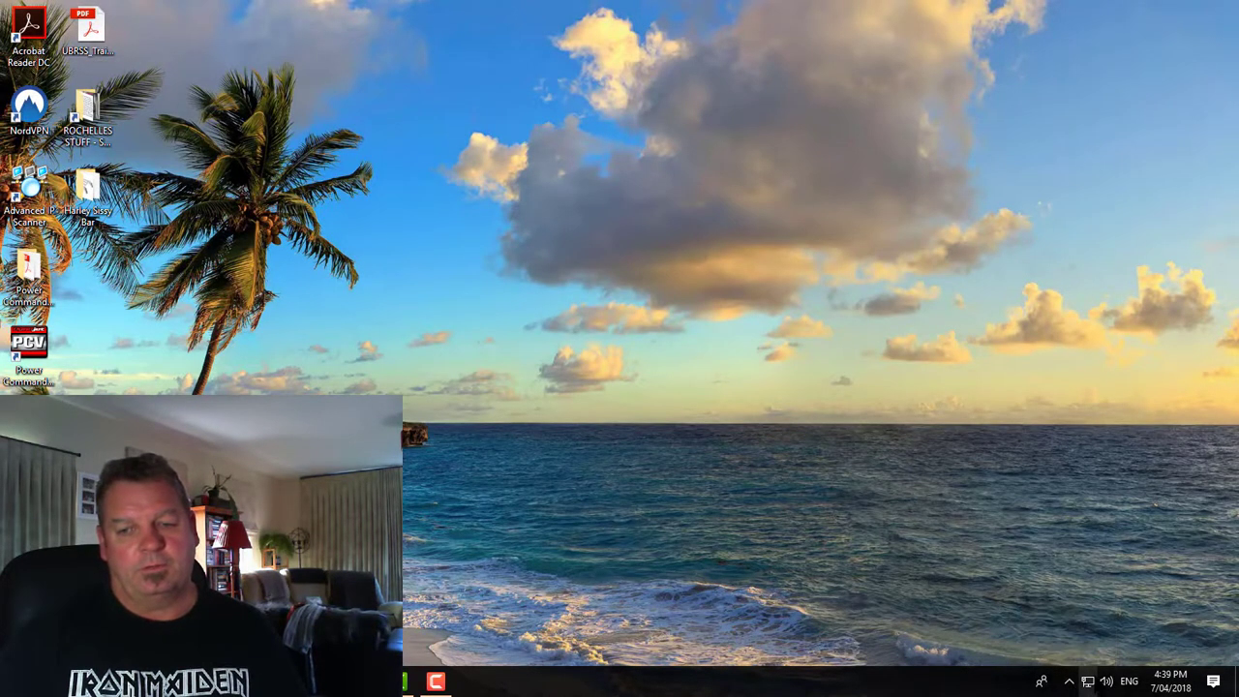
{"action": "left_click", "coordinate": [1087, 682]}
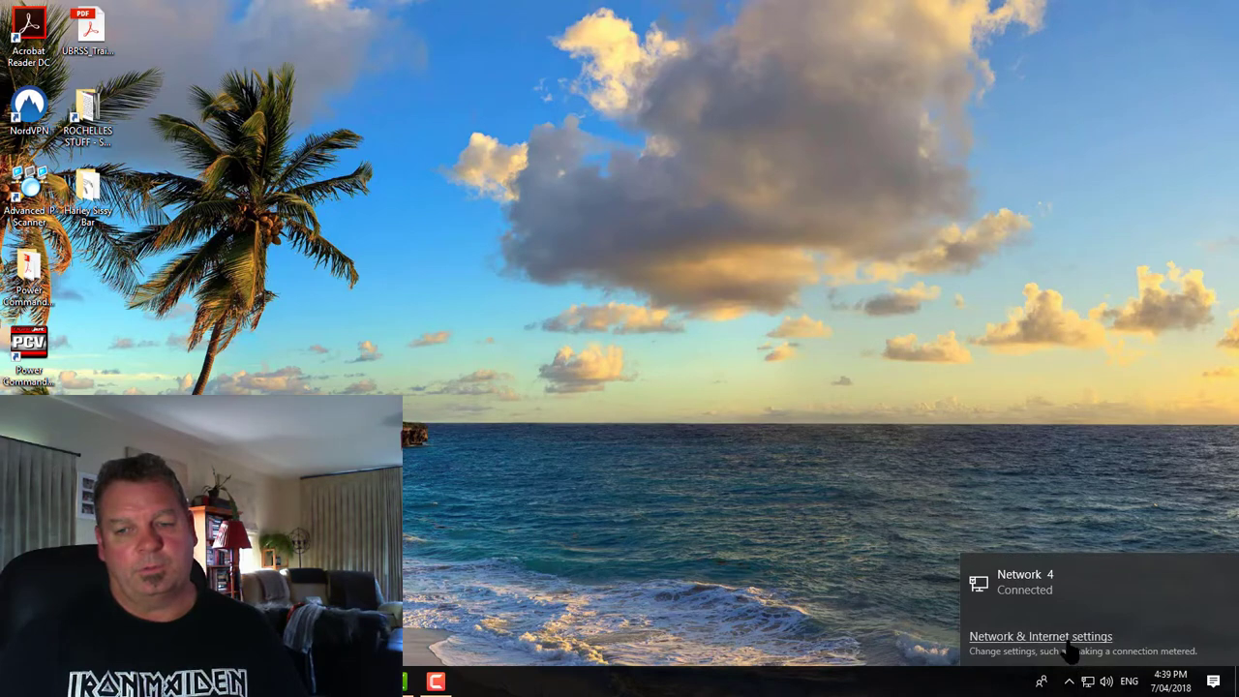
{"action": "left_click", "coordinate": [1059, 639]}
{"action": "left_click", "coordinate": [339, 392]}
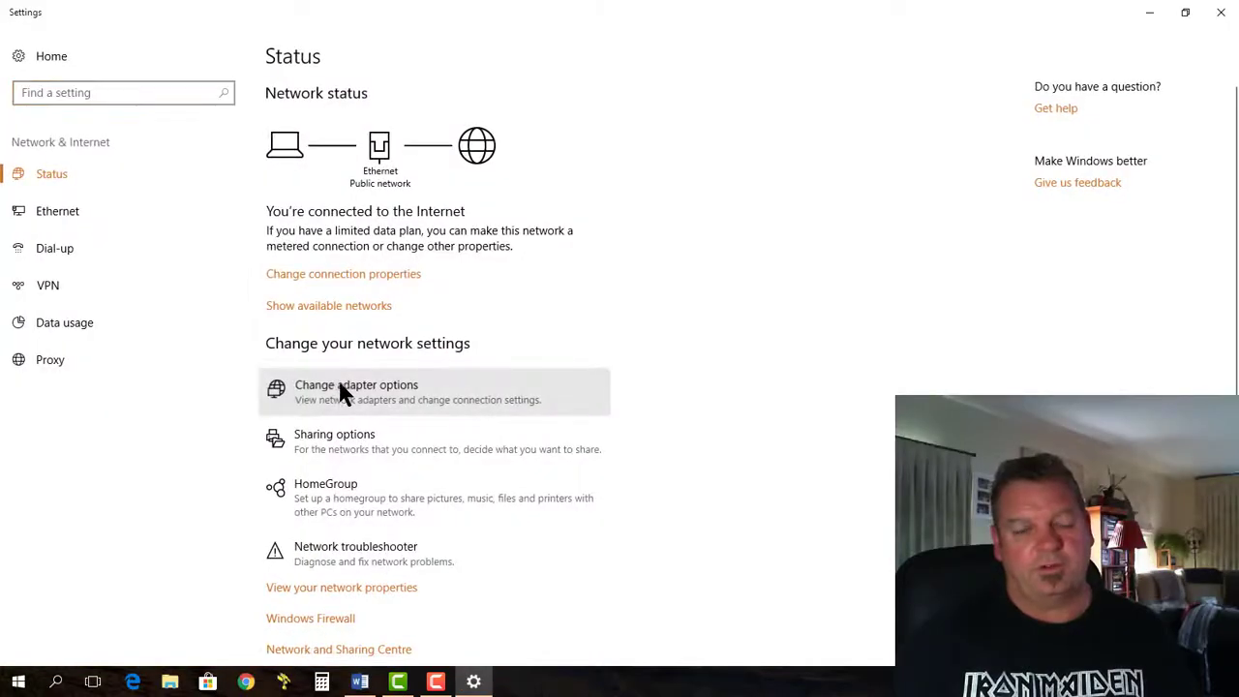
{"action": "right_click", "coordinate": [335, 243]}
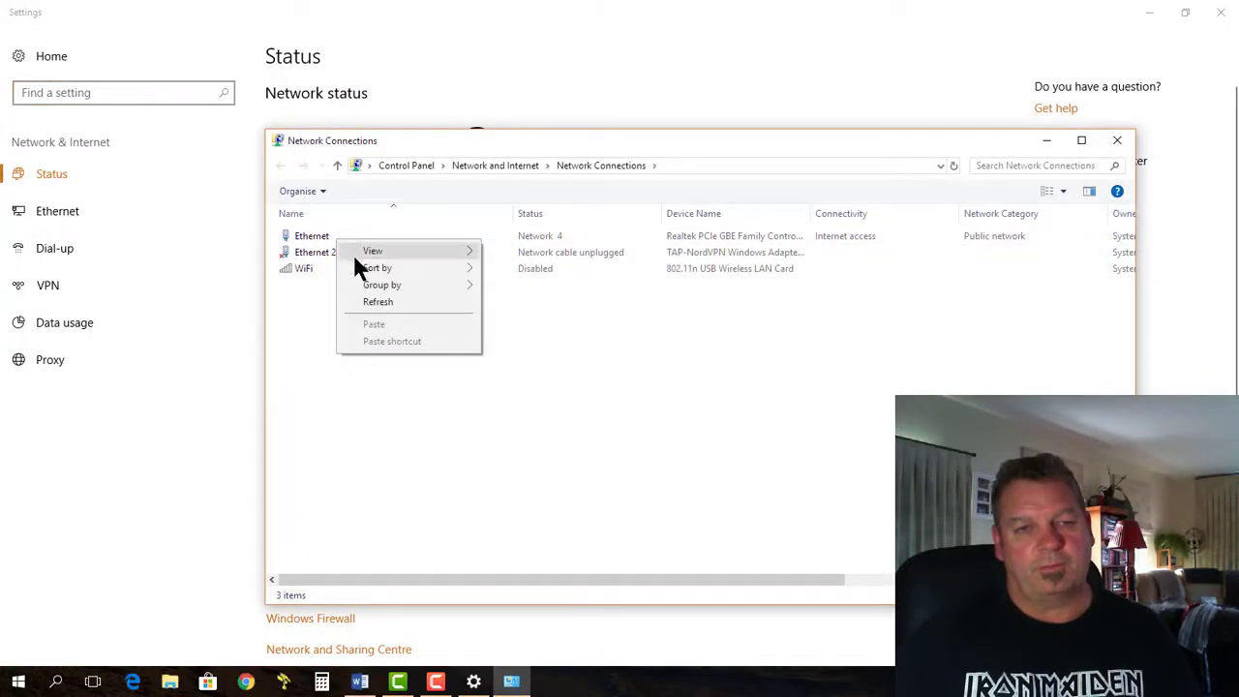
{"action": "left_click", "coordinate": [329, 234]}
{"action": "double_click", "coordinate": [329, 234]}
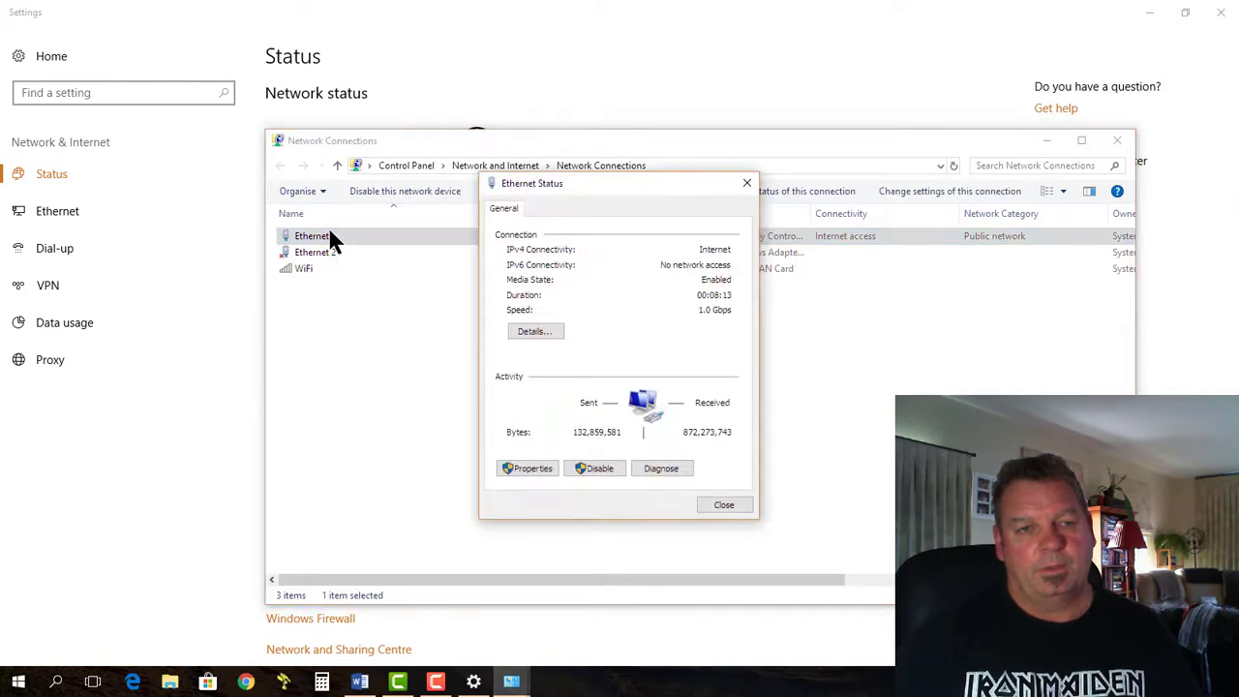
{"action": "left_click", "coordinate": [746, 183]}
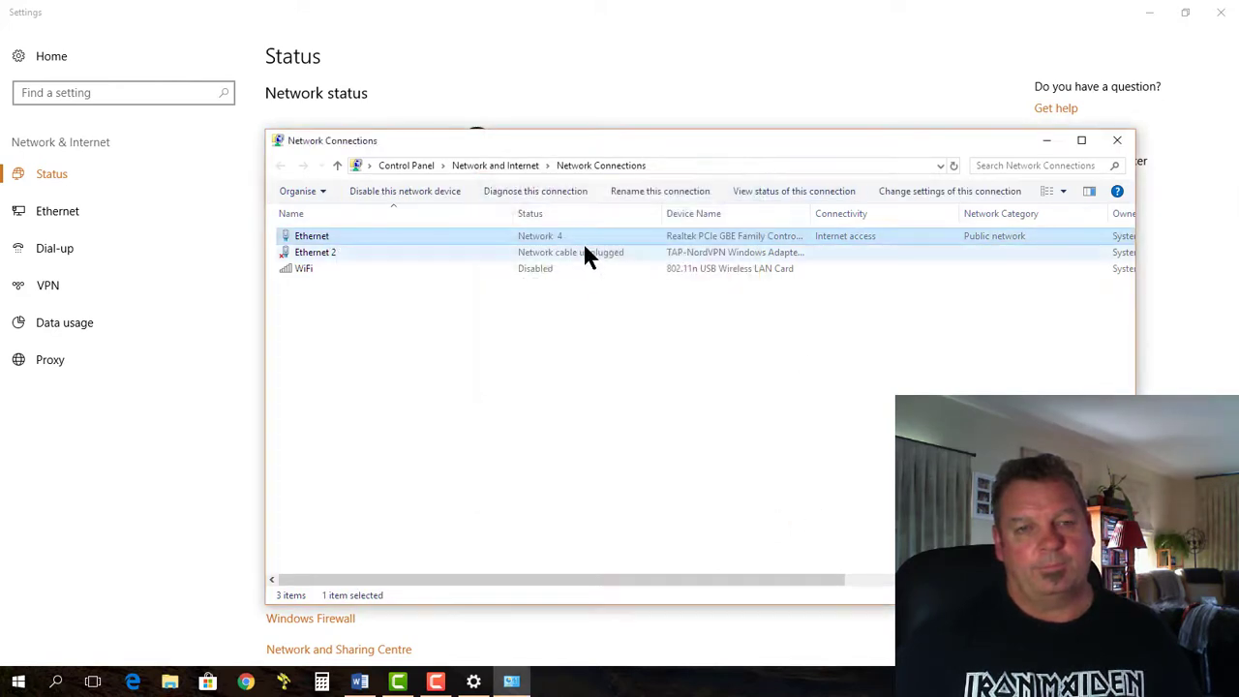
Disable and re-enable the Ethernet connection so it reconnects with Internet access
{"action": "right_click", "coordinate": [577, 235]}
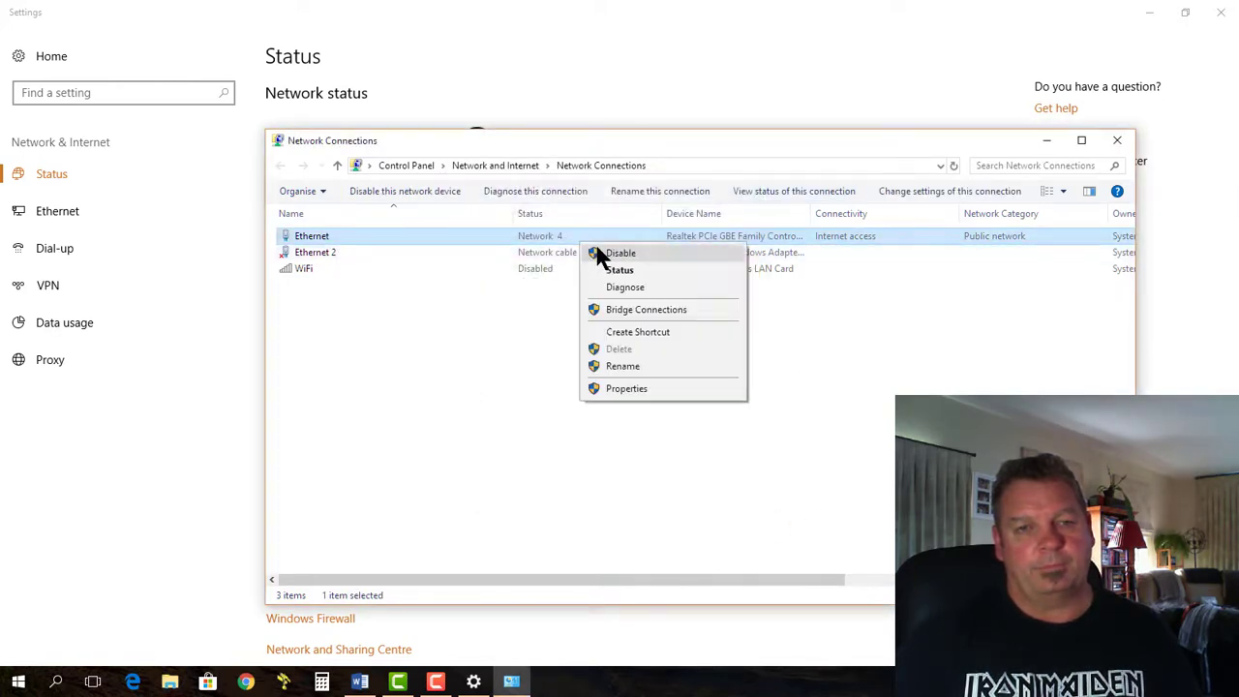
{"action": "left_click", "coordinate": [594, 241]}
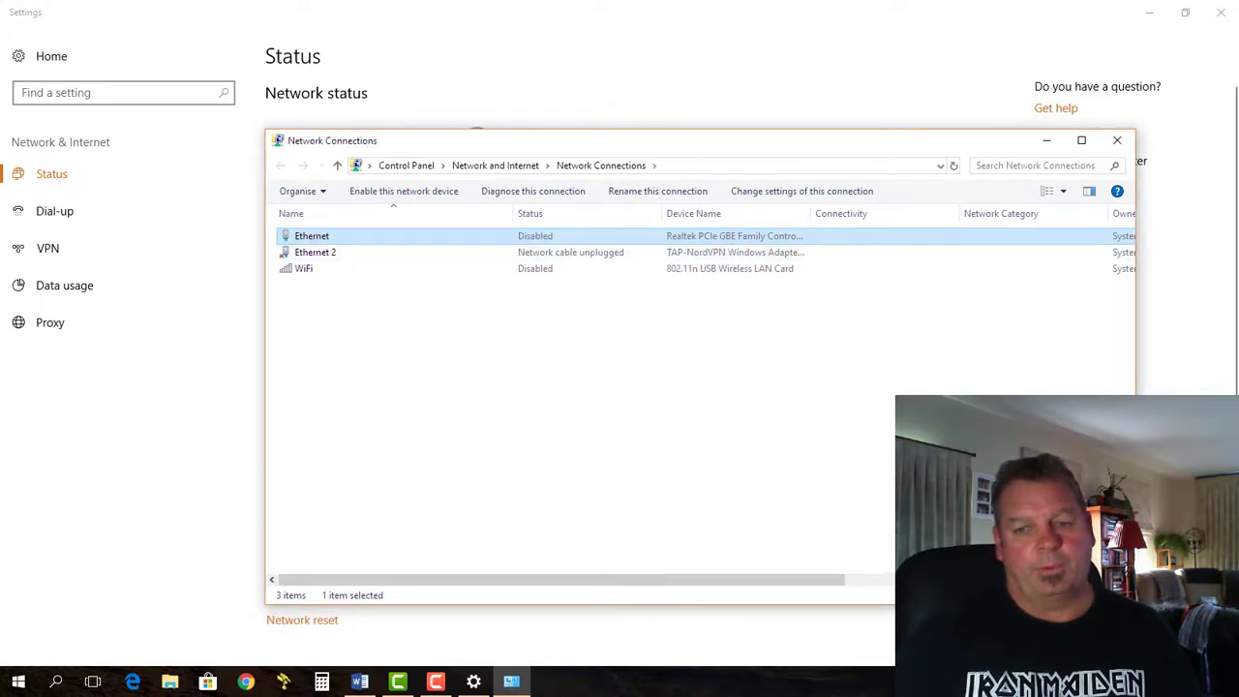
{"action": "right_click", "coordinate": [566, 238]}
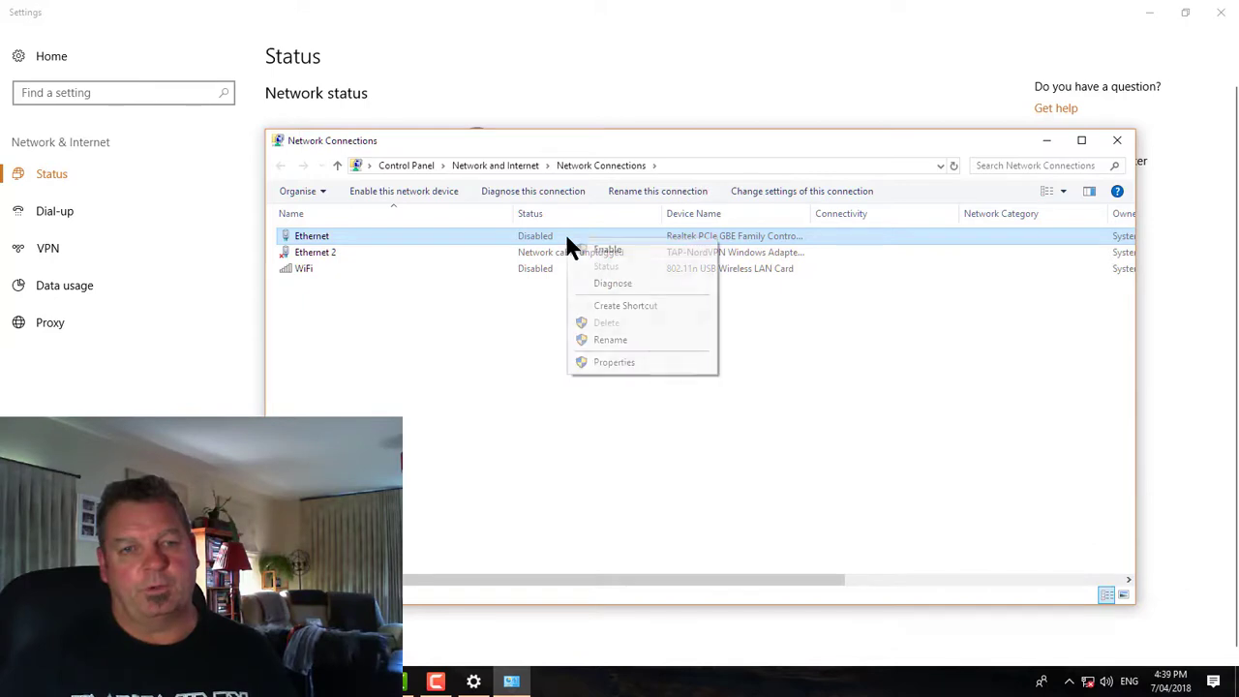
{"action": "left_click", "coordinate": [602, 249]}
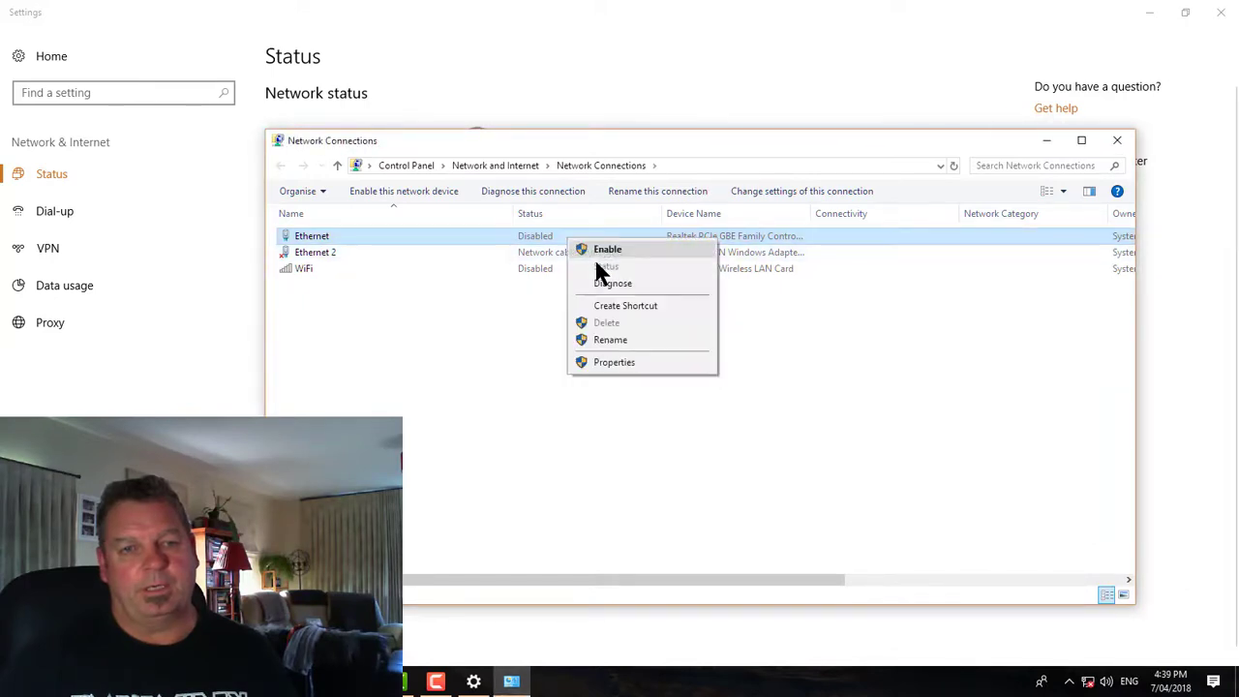
{"action": "left_click", "coordinate": [594, 253]}
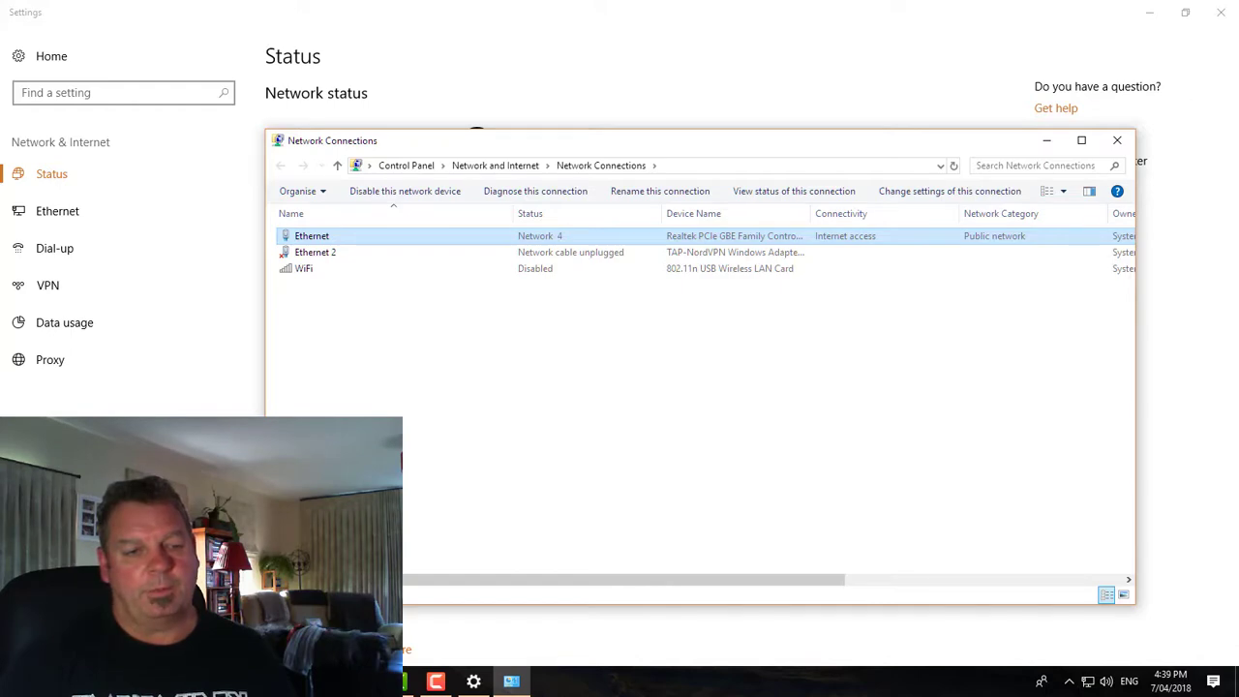
{"action": "key", "text": "super"}
Run ipconfig in Command Prompt to reconfirm 192.168.1.38 with gateway 192.168.1.1, then close it
{"action": "type", "text": "cmd"}
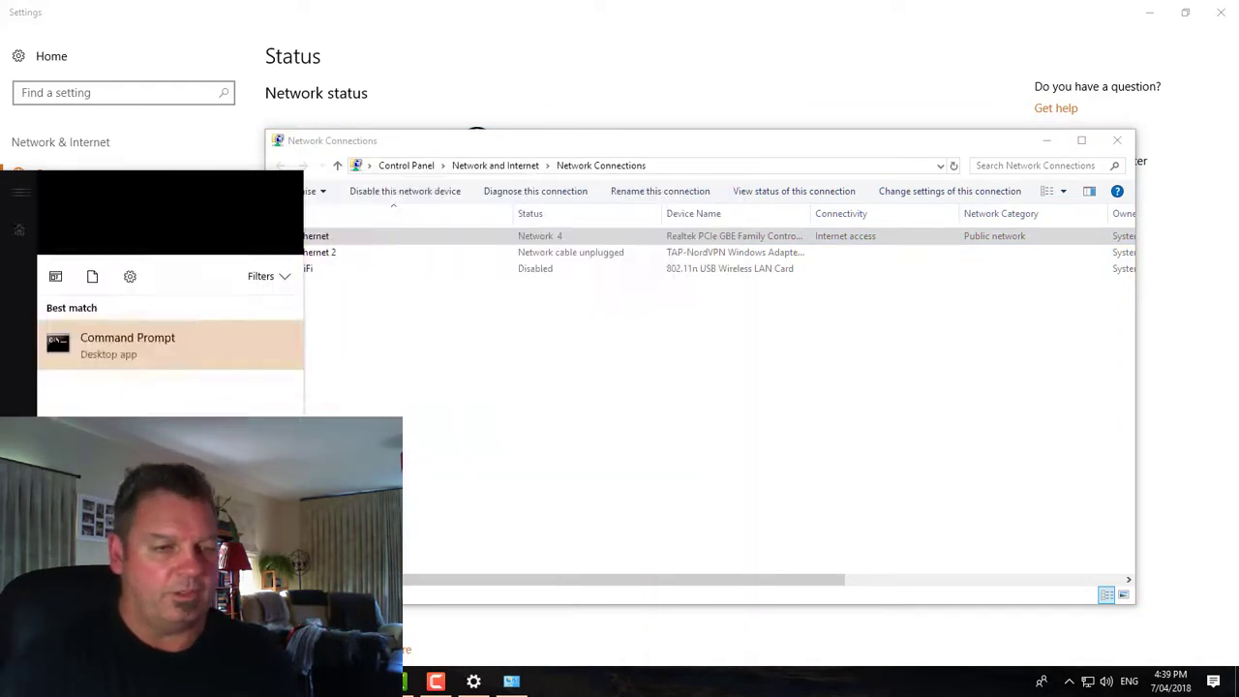
{"action": "key", "text": "Return"}
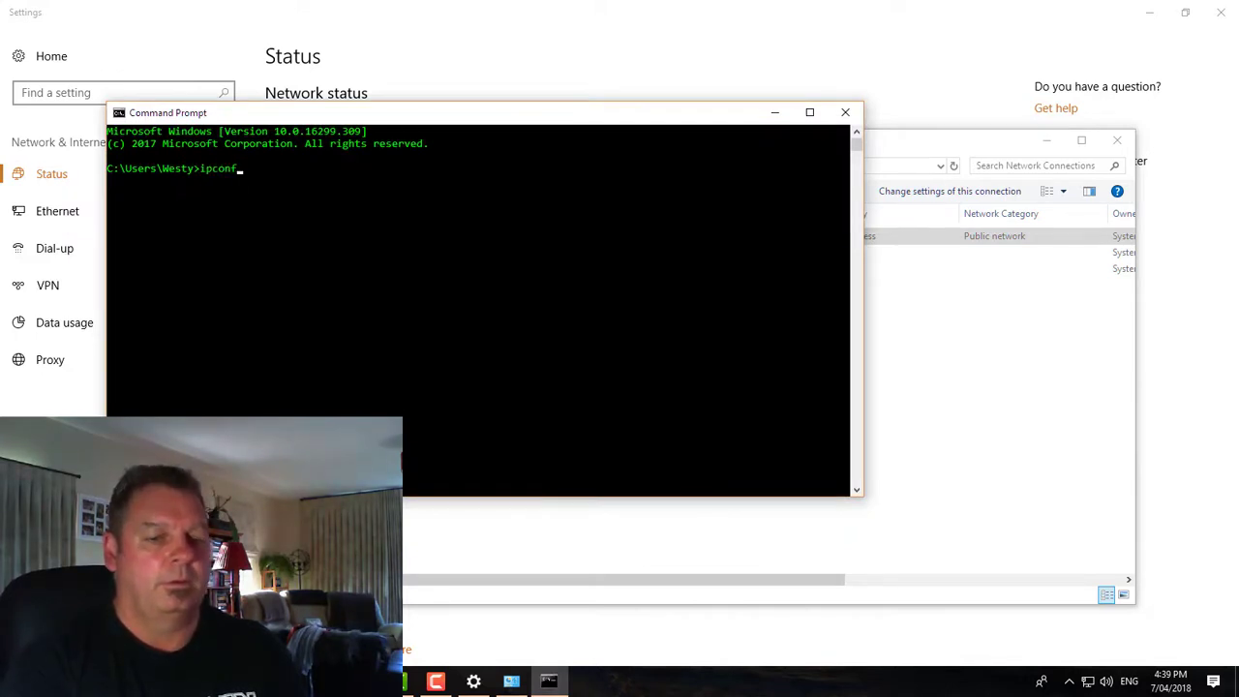
{"action": "type", "text": "ig"}
{"action": "key", "text": "Return"}
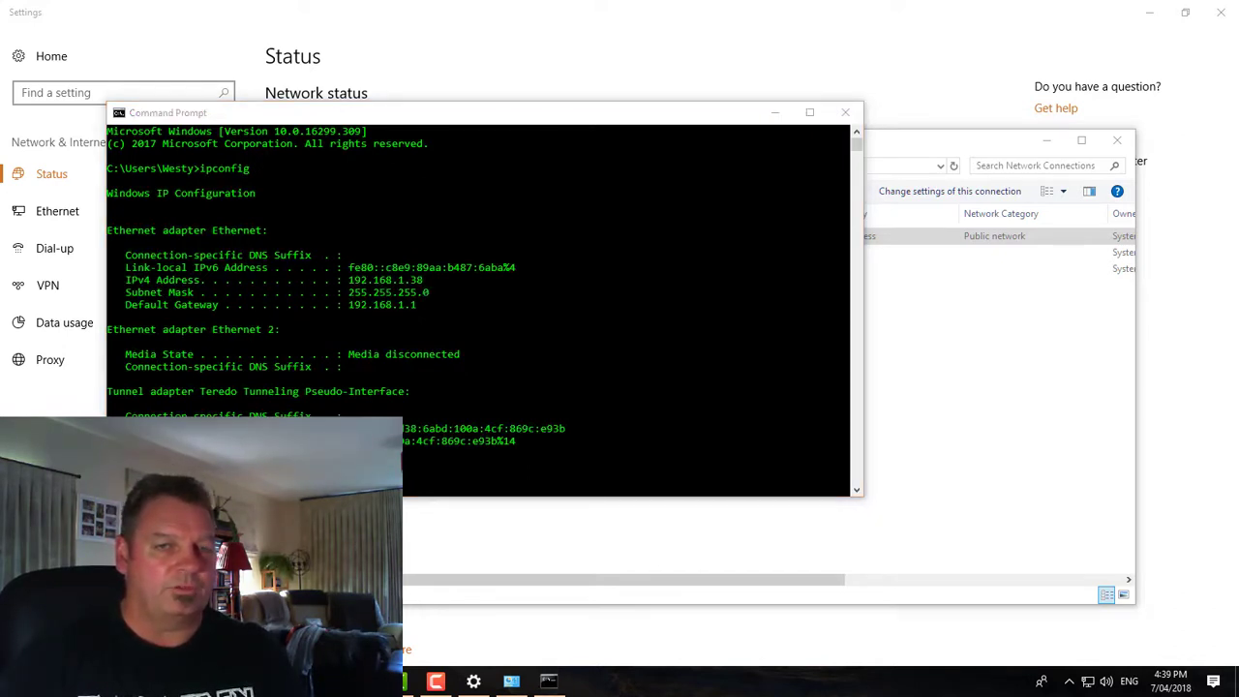
{"action": "left_click", "coordinate": [844, 113]}
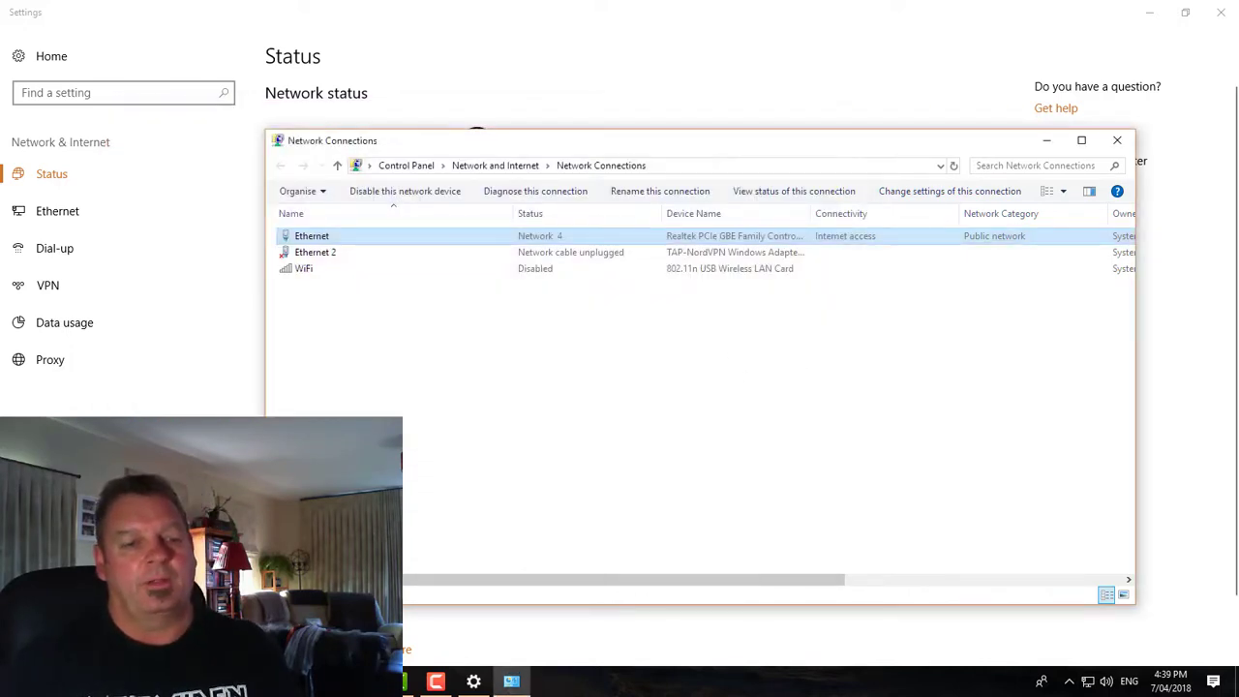
Load the EdgeMAX login page at 192.168.1.1 in Chrome and enter the admin username
{"action": "left_click", "coordinate": [360, 682]}
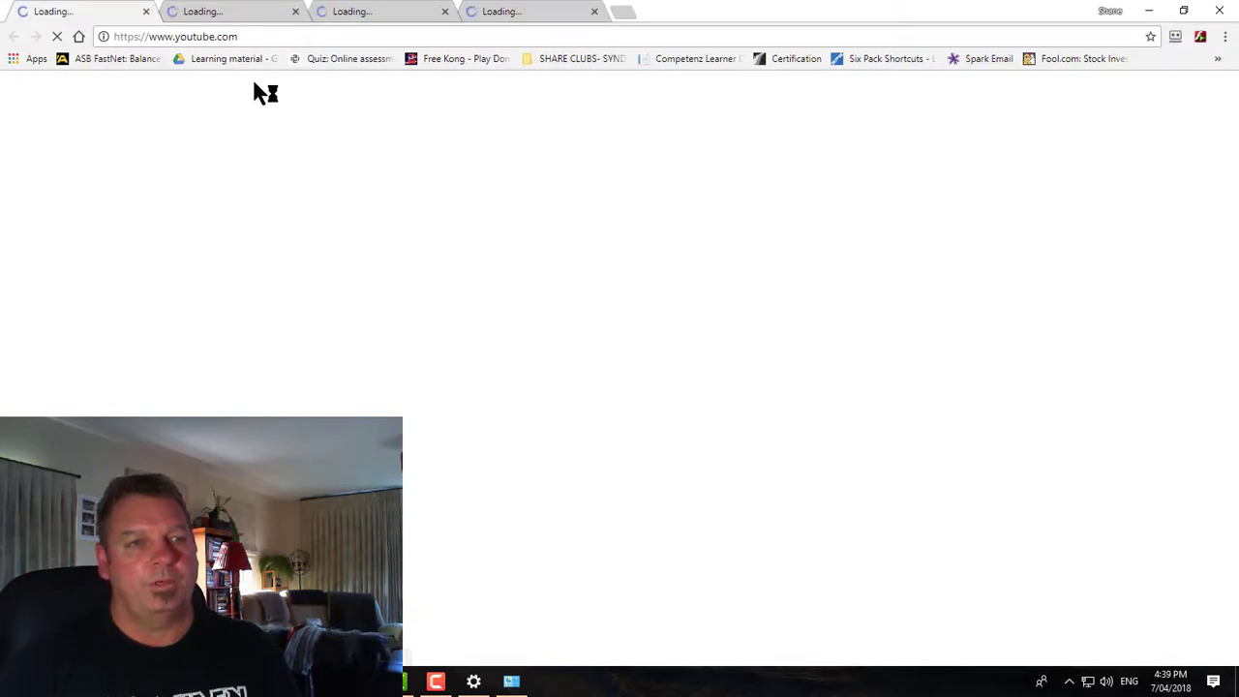
{"action": "left_click", "coordinate": [264, 39]}
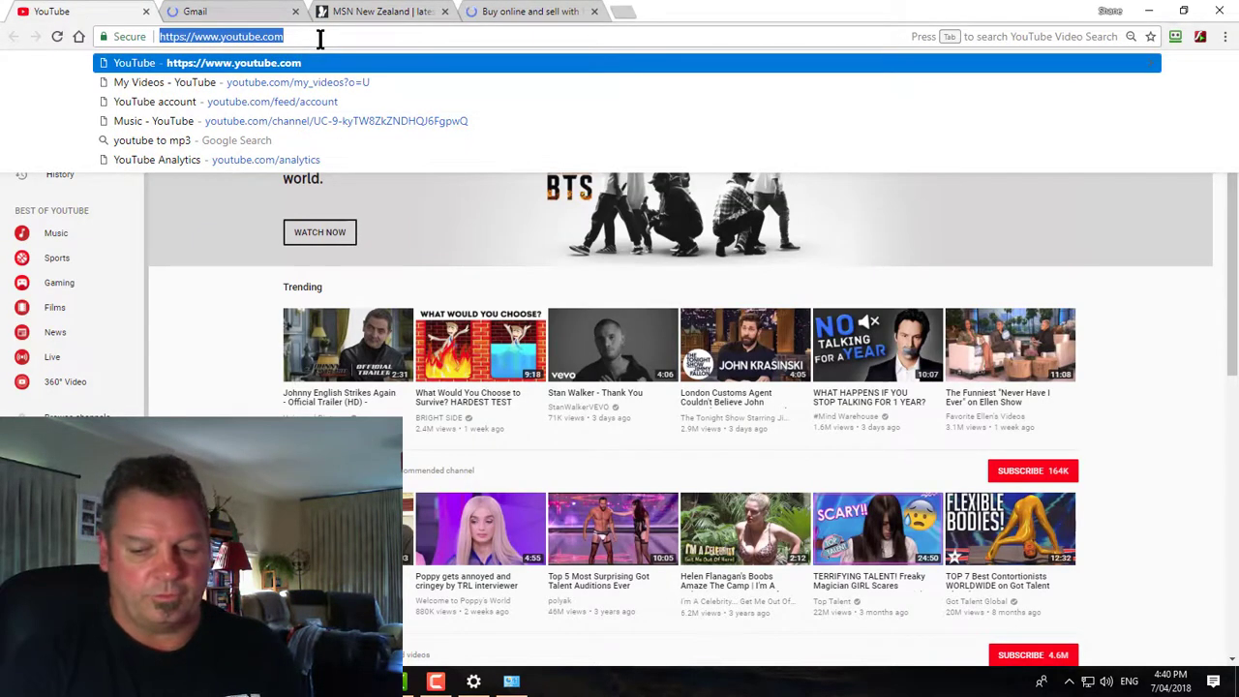
{"action": "type", "text": "192.168.1."}
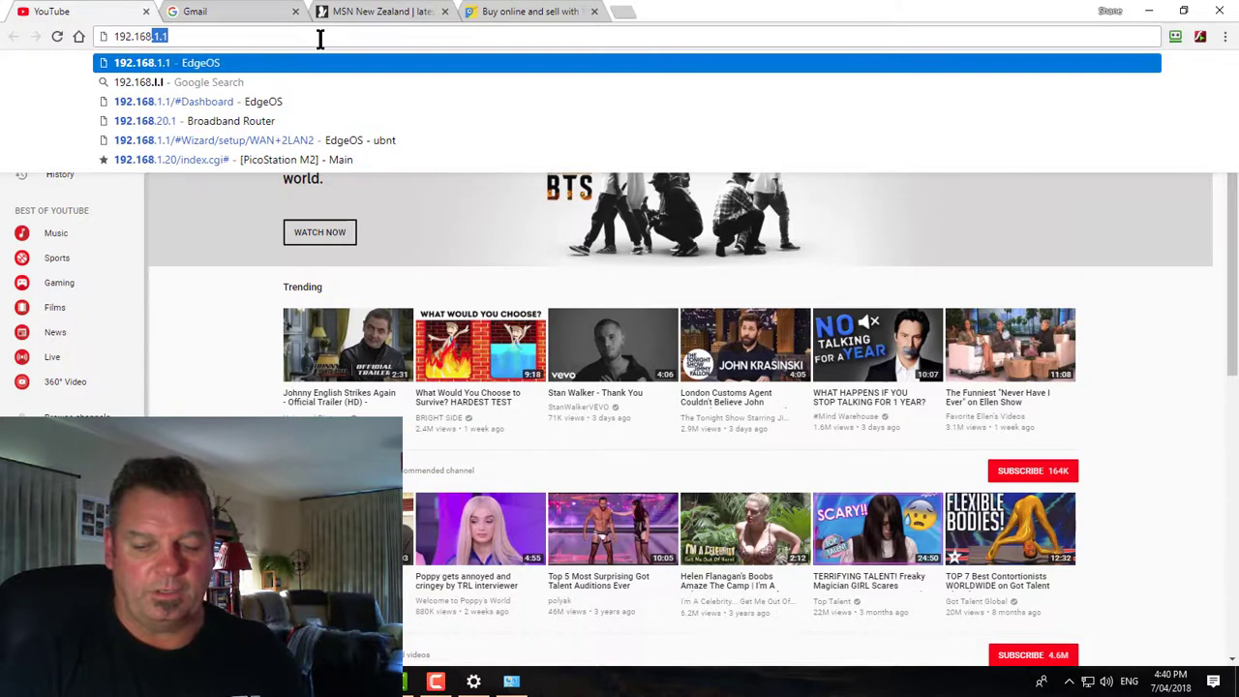
{"action": "type", "text": "1"}
{"action": "key", "text": "Return"}
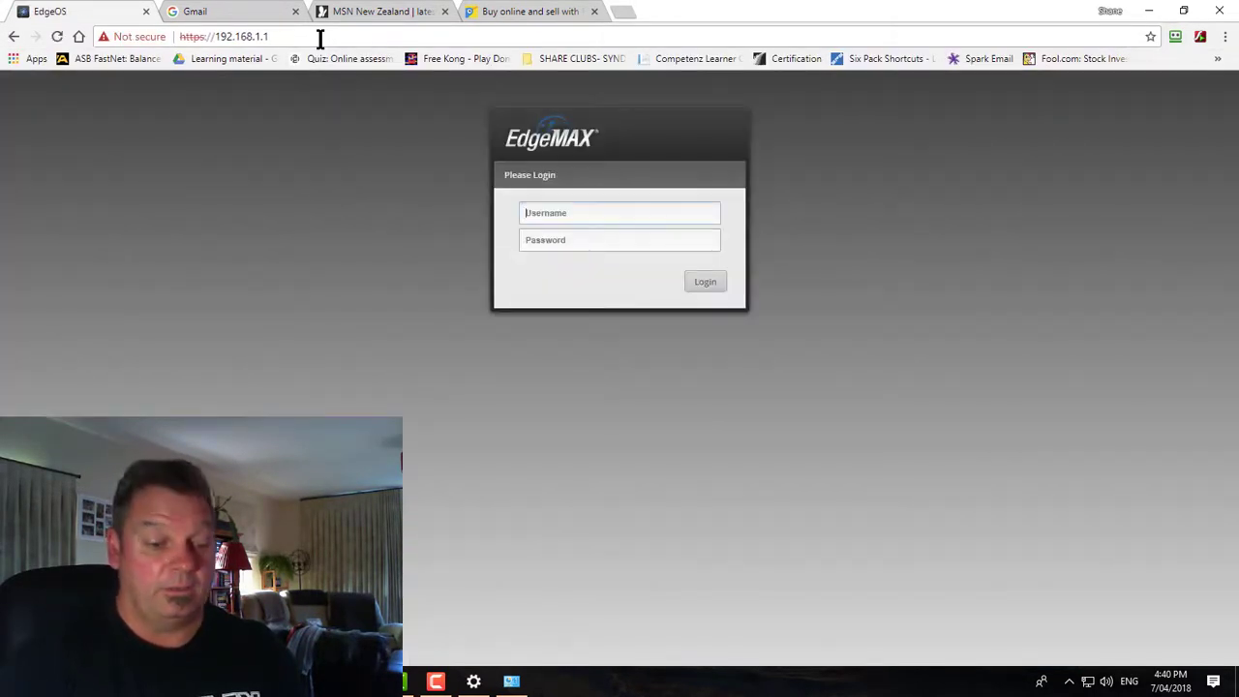
{"action": "type", "text": "ubnt"}
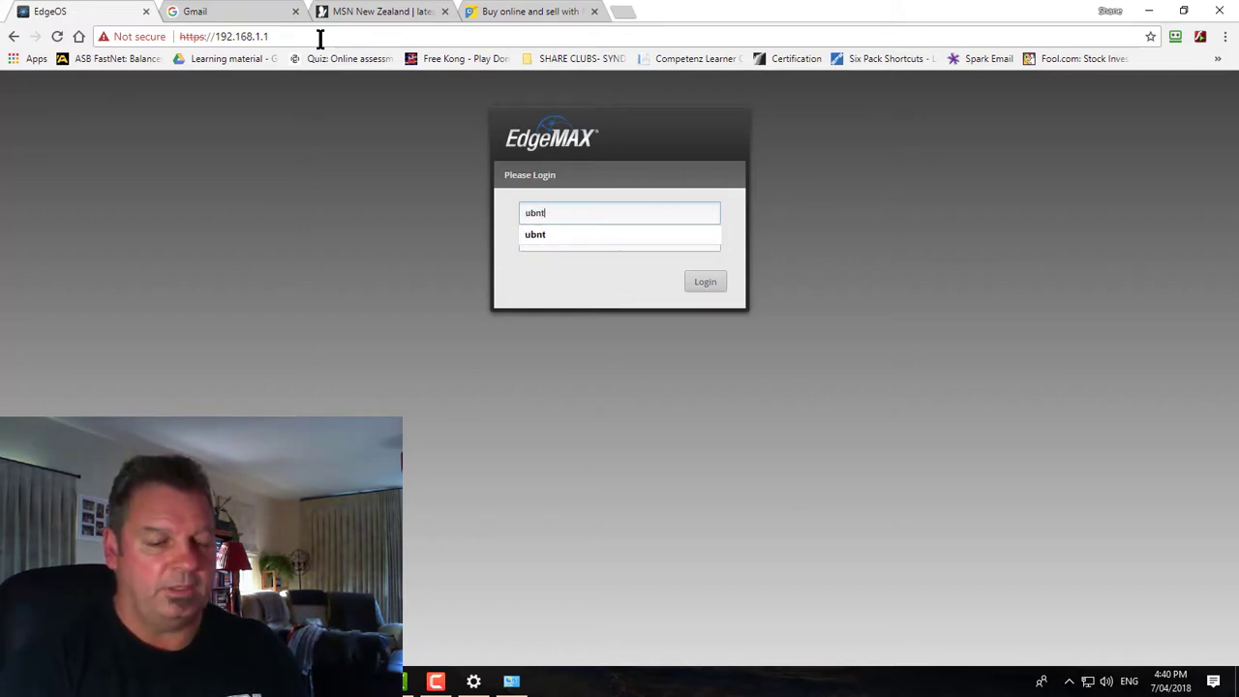
{"action": "key", "text": "Tab"}
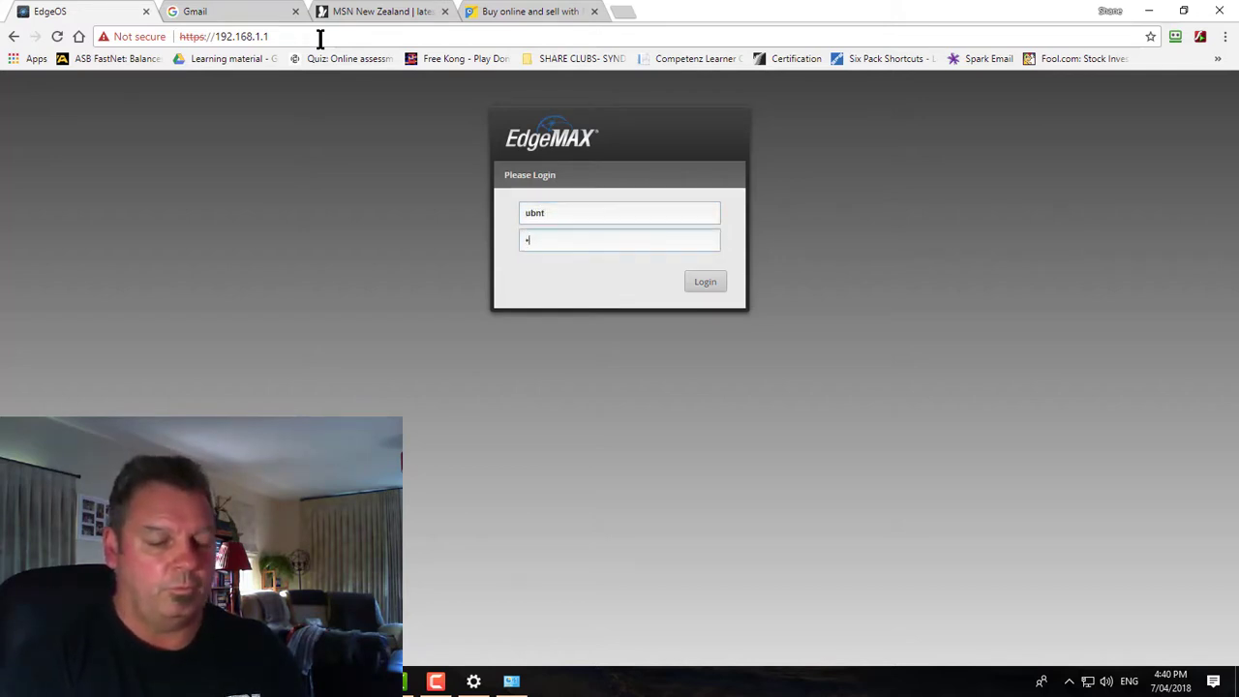
Log in with the router password to load the Dashboard showing eth0 at 192.168.20.11/24 and switch0 at 192.168.1.1/24
{"action": "type", "text": "ubnt"}
{"action": "key", "text": "Return"}
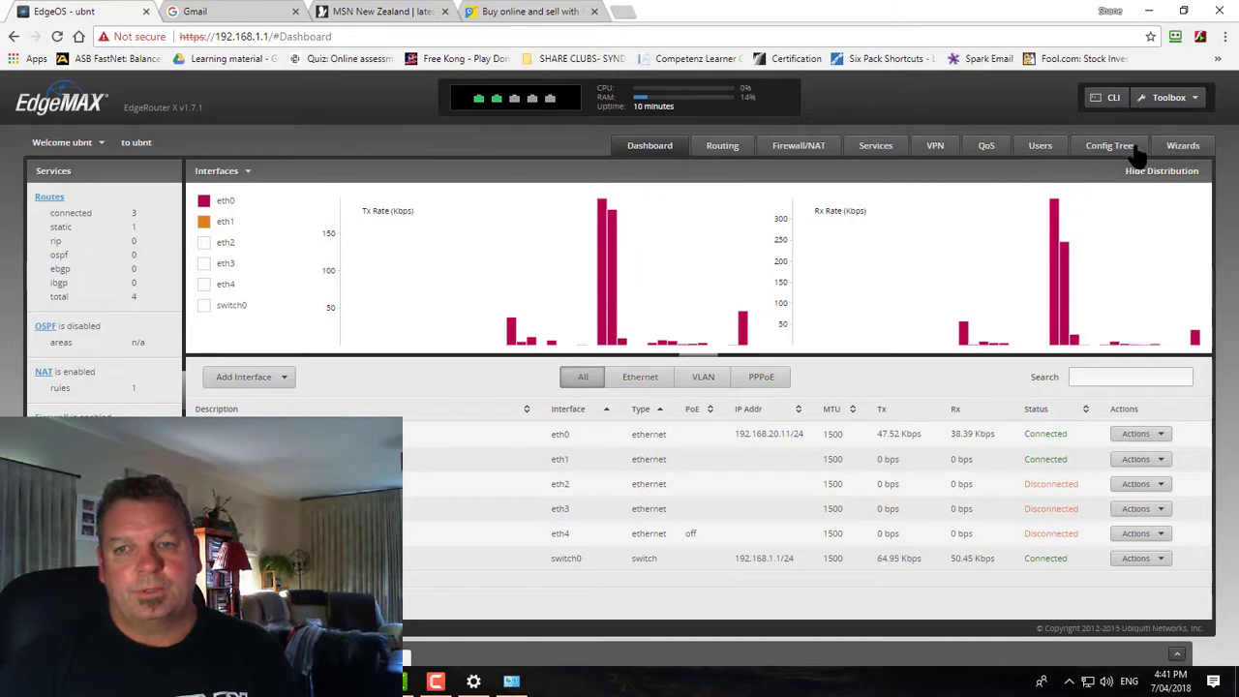
{"action": "left_click", "coordinate": [1168, 101]}
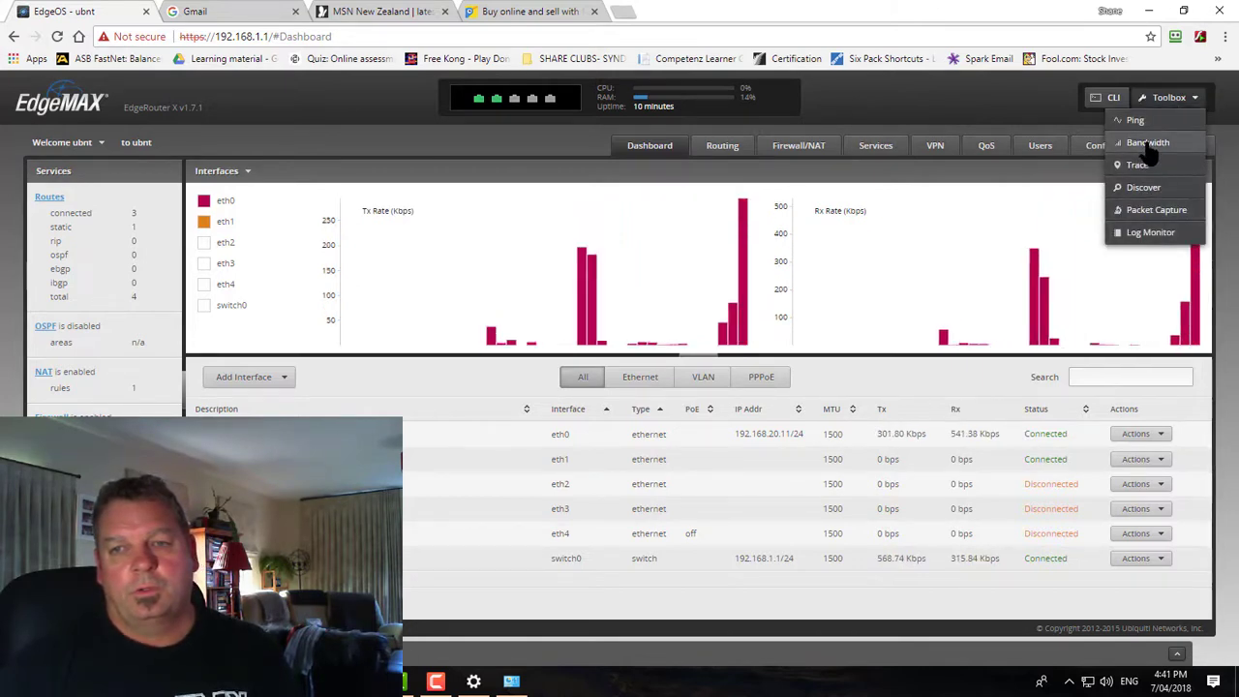
{"action": "left_click", "coordinate": [1148, 143]}
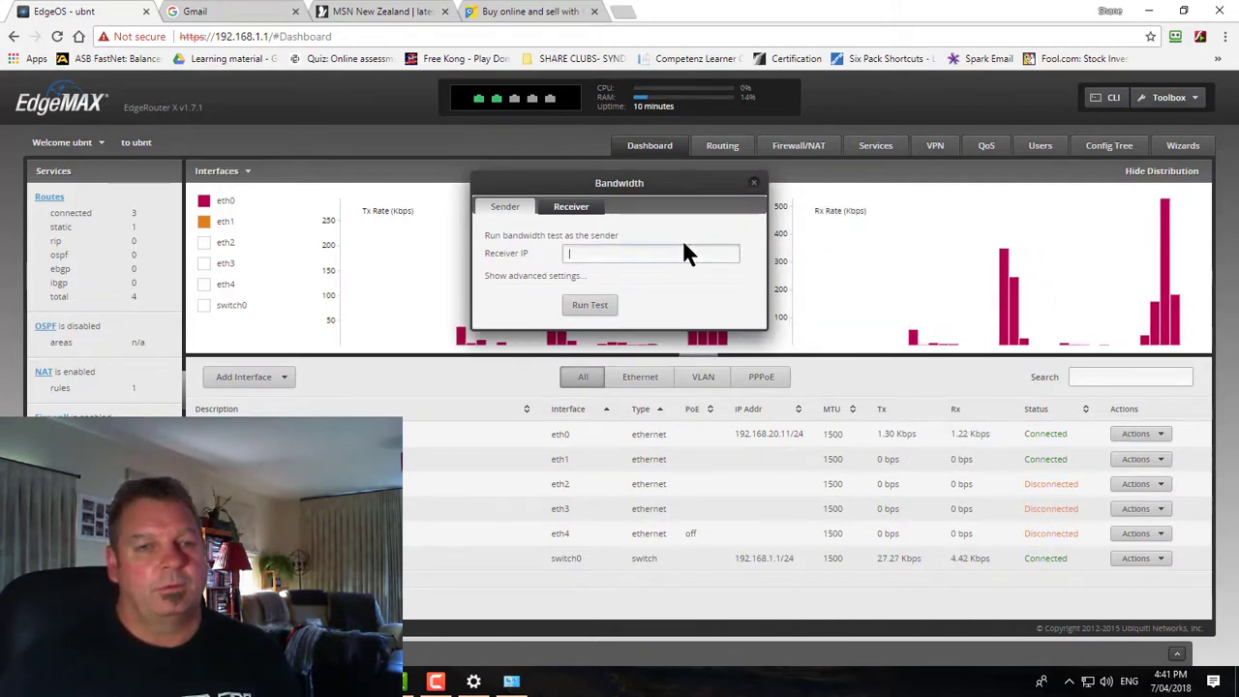
{"action": "left_click", "coordinate": [754, 183]}
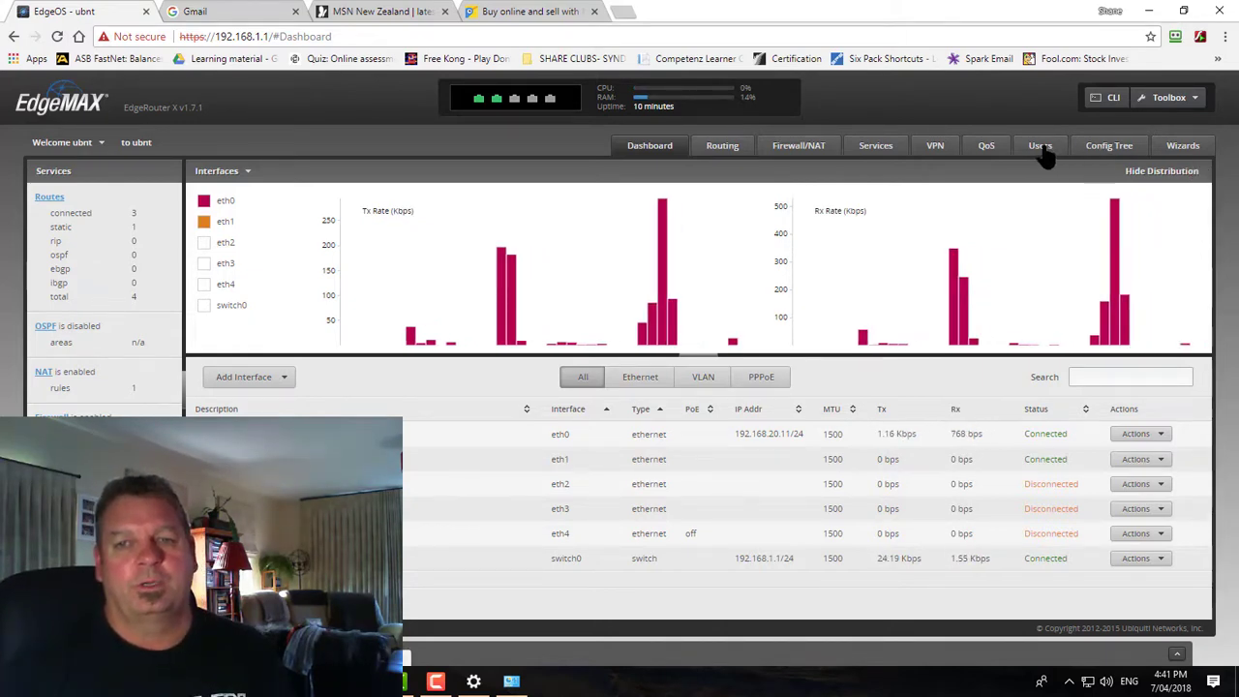
{"action": "left_click", "coordinate": [981, 157]}
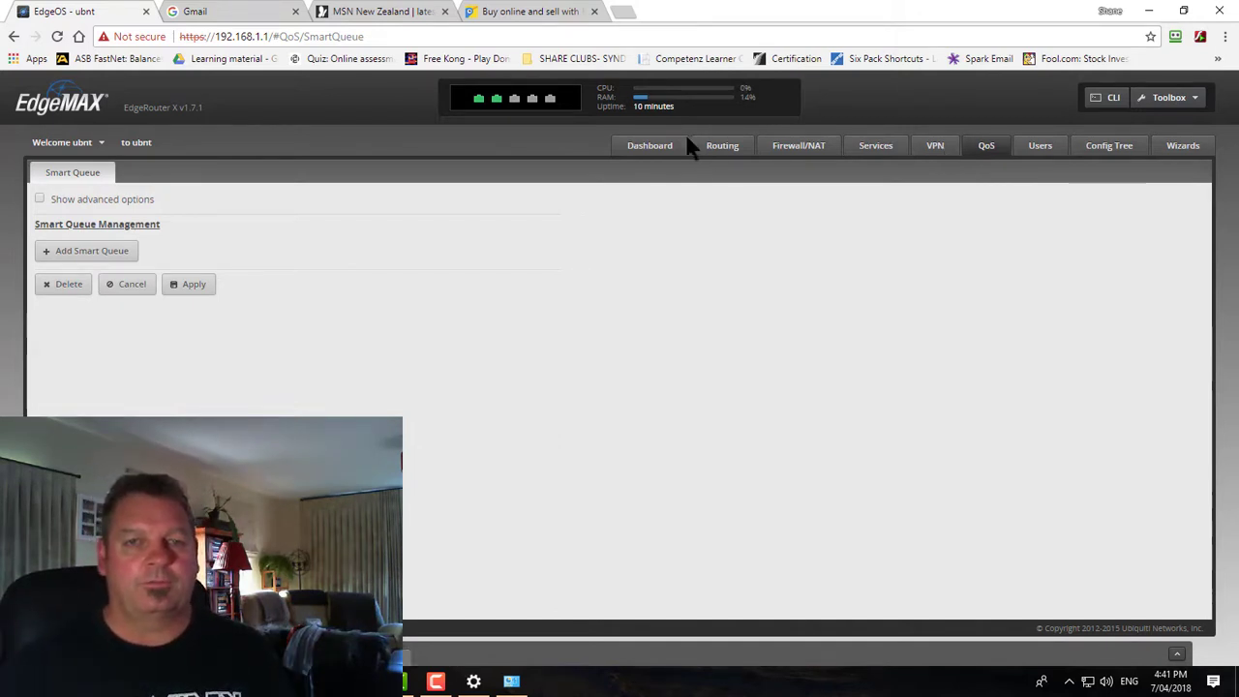
{"action": "left_click", "coordinate": [625, 153]}
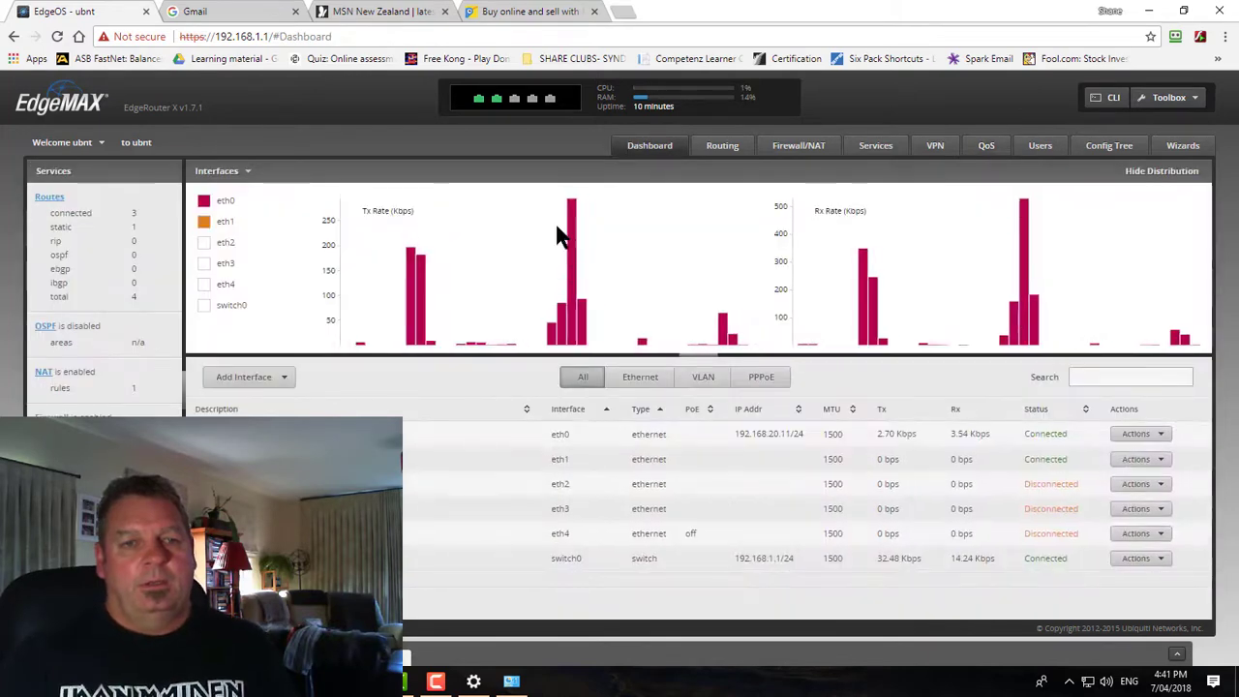